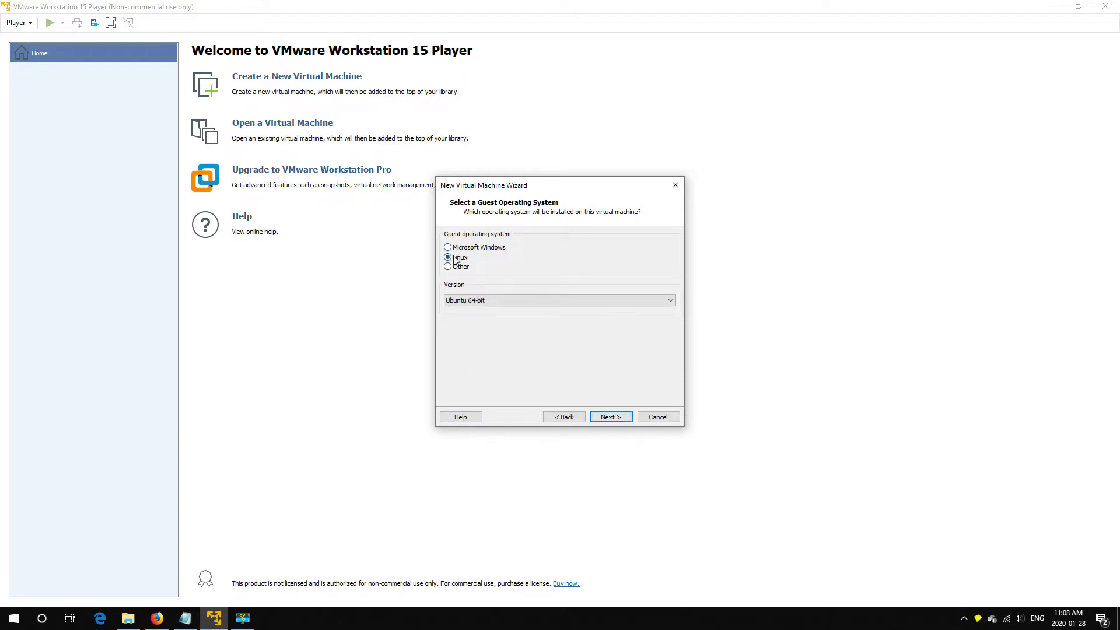
Keep Ubuntu 64-bit as the Linux guest version and continue to naming the virtual machine
left_click(470, 301)
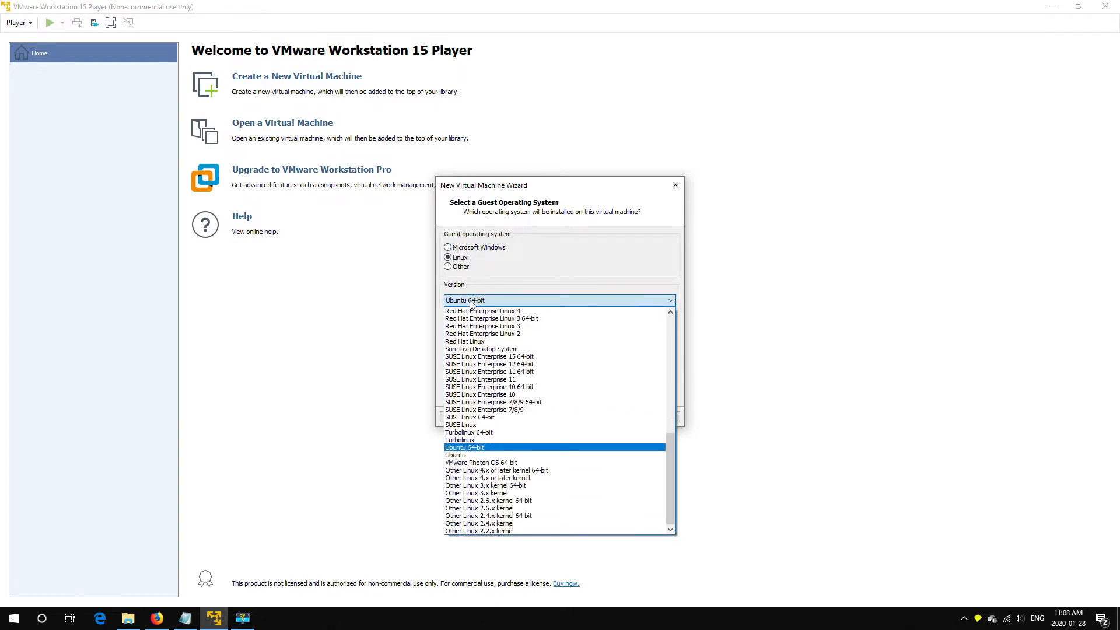
left_click(470, 301)
left_click(611, 417)
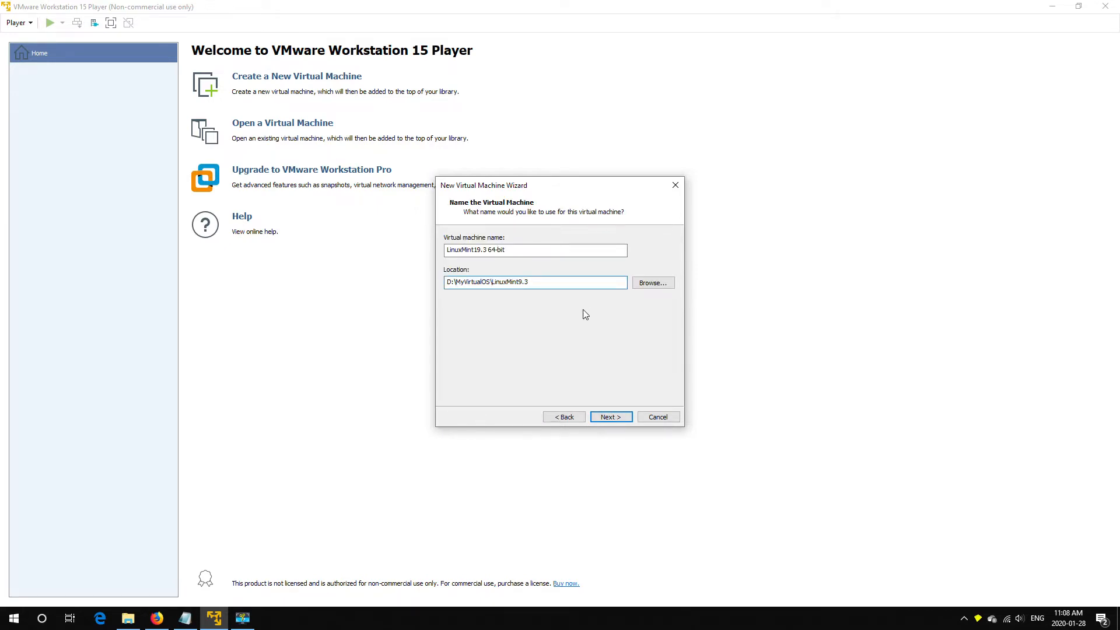
Store the LinuxMint19.3 64-bit machine in D:\MyVirtualOS\LinuxMint9.3 and accept a 20 GB disk split into multiple files
left_click(646, 284)
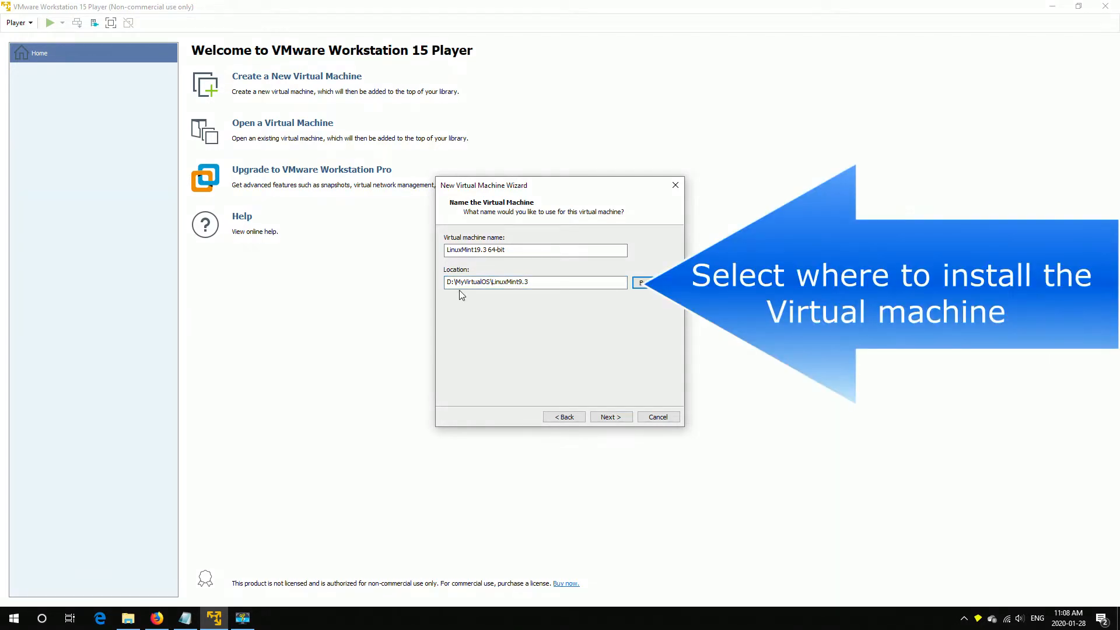
left_click(610, 418)
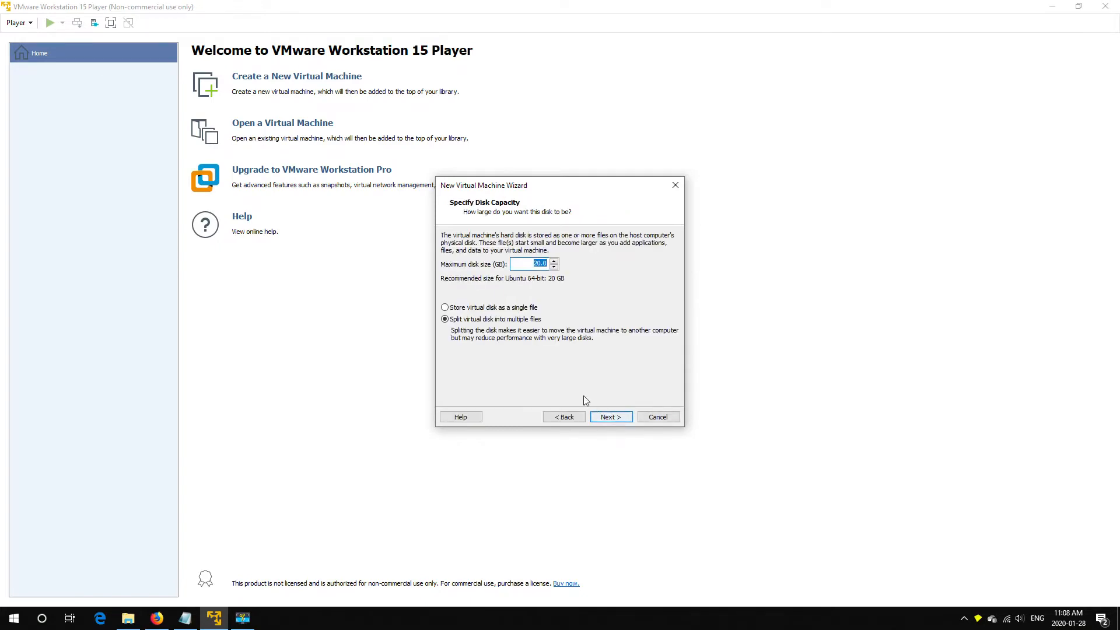
left_click(610, 417)
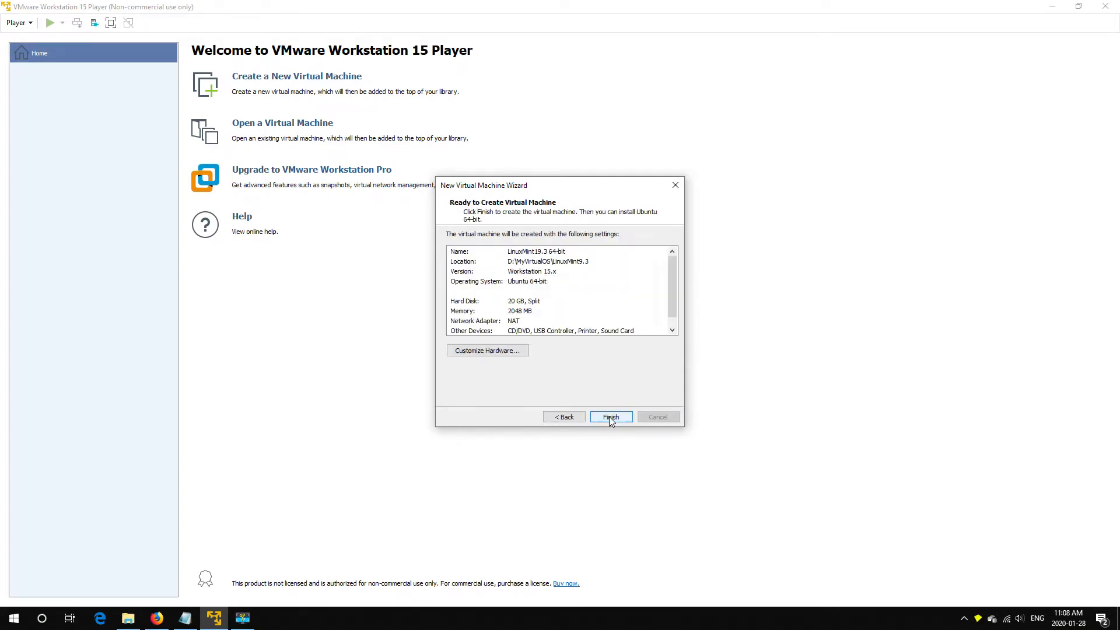
Customize the hardware so the virtual CD/DVD drive uses the ISO image linuxmint-19.3-cinnamon-64bit.iso
left_click(492, 351)
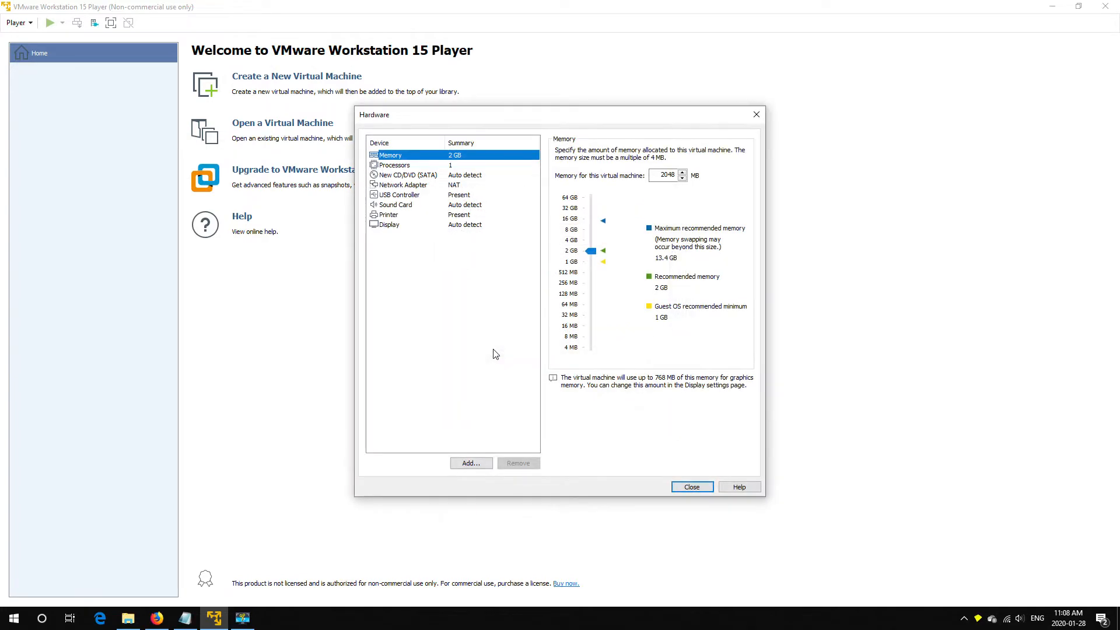
left_click(400, 176)
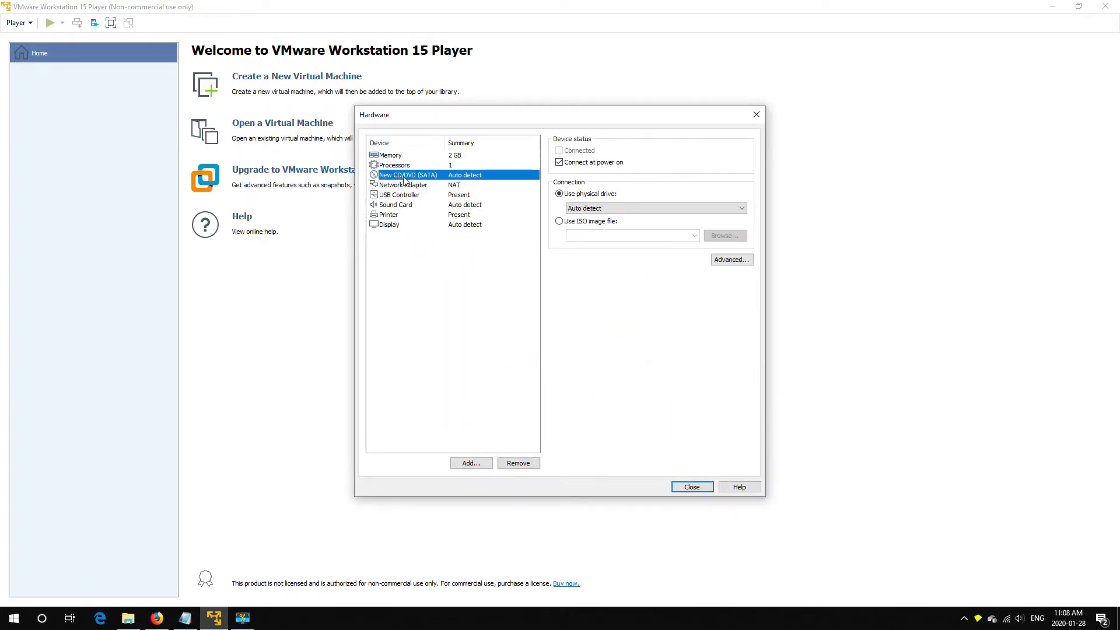
left_click(559, 221)
left_click(586, 235)
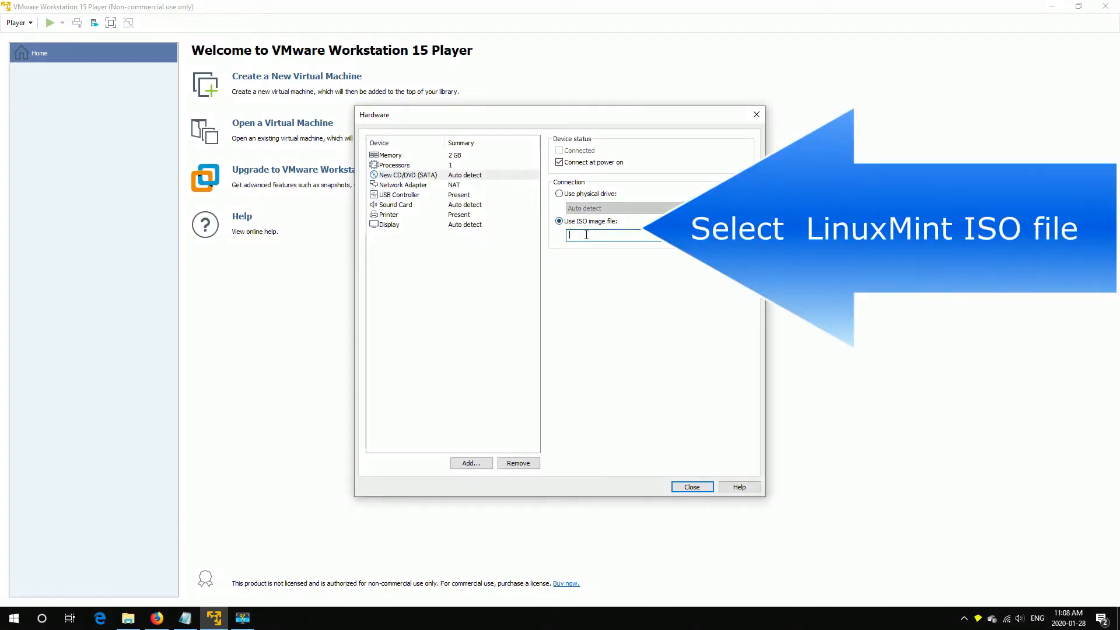
key("ctrl+v")
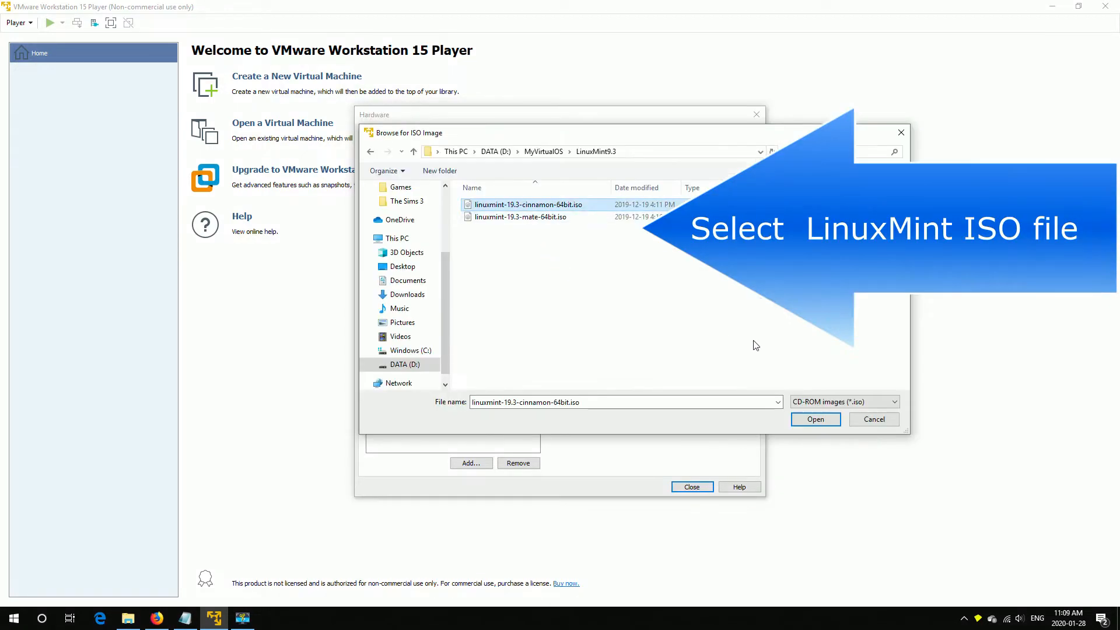
left_click(815, 420)
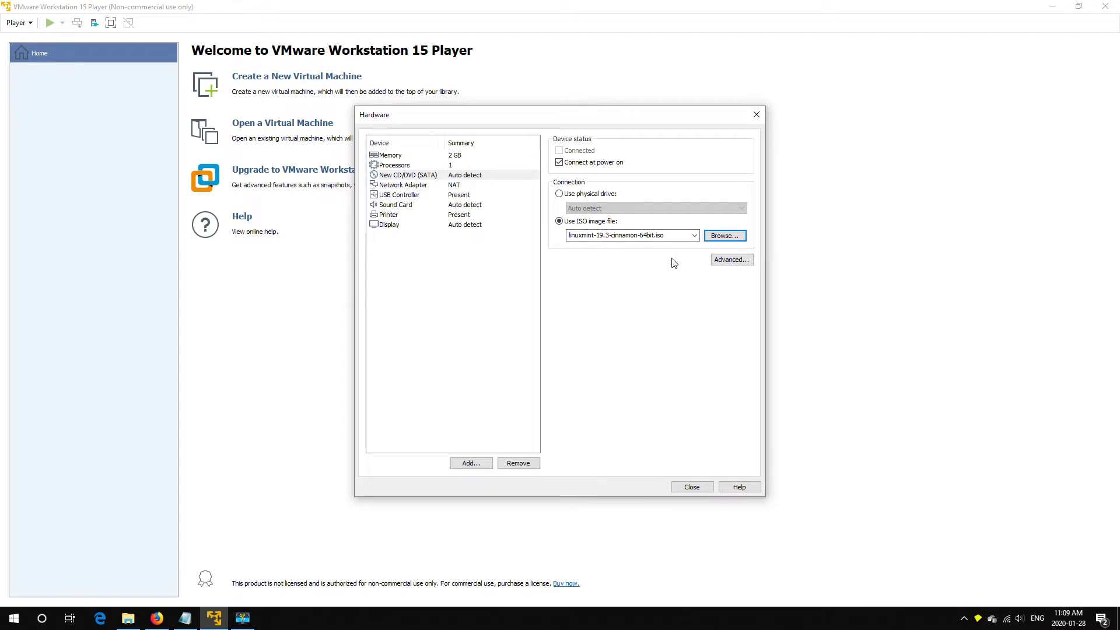
left_click(692, 487)
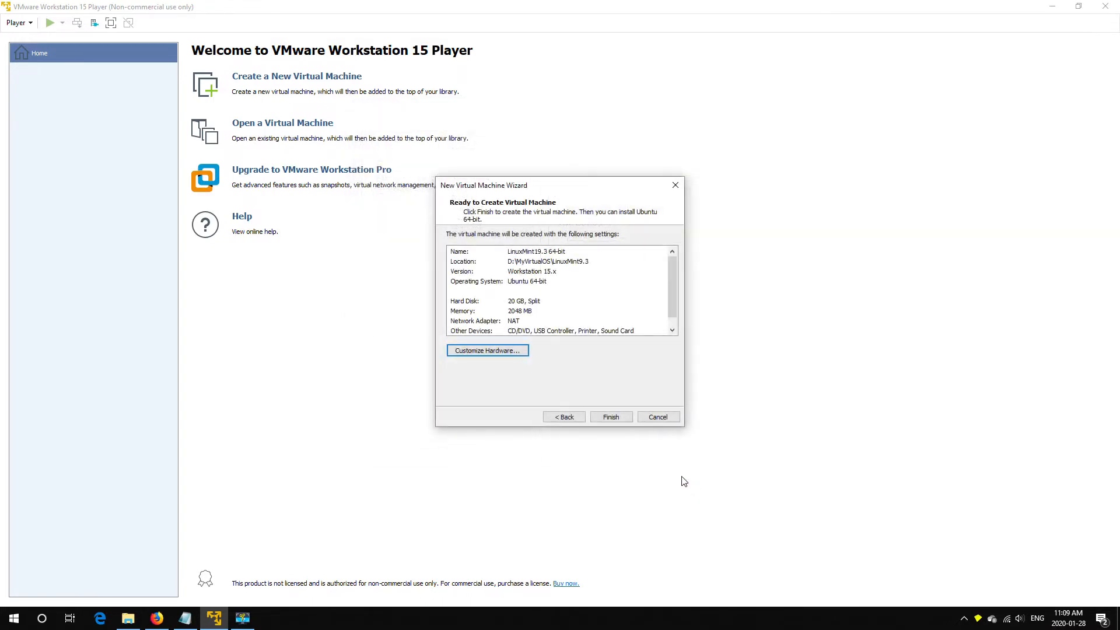
Finish creating the virtual machine and boot it with the Start Linux Mint option
left_click(611, 416)
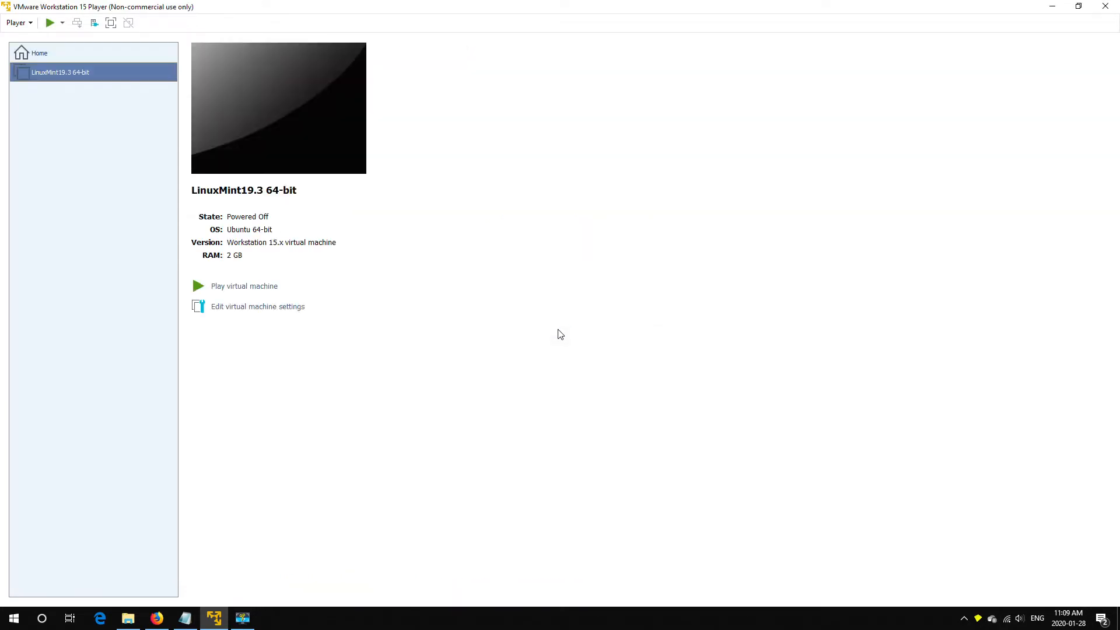
left_click(250, 287)
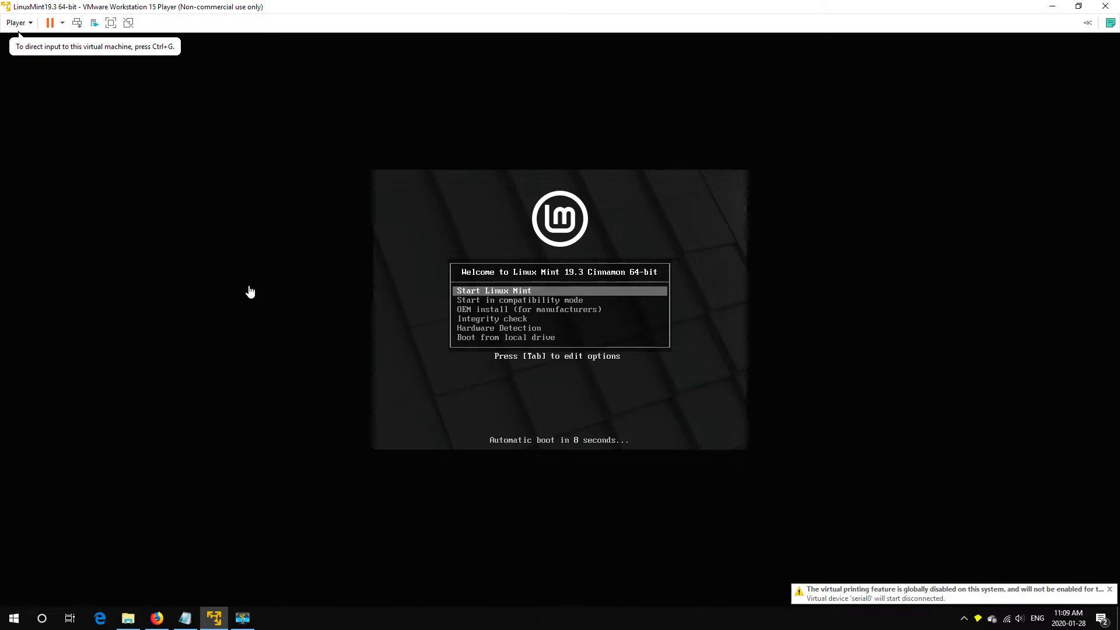
left_click(491, 297)
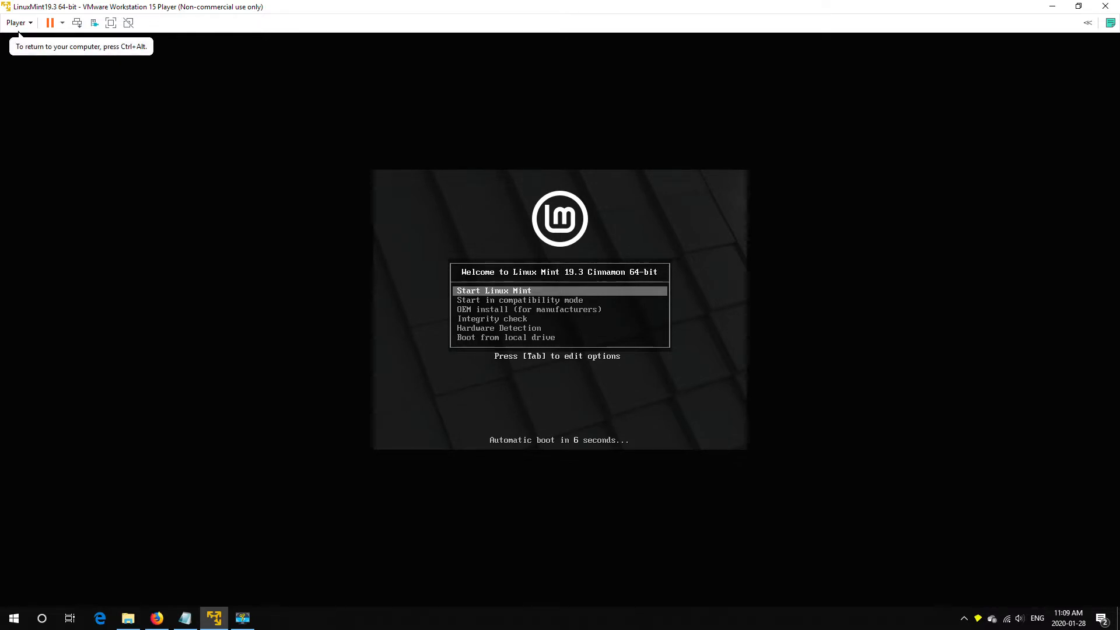
key("Return")
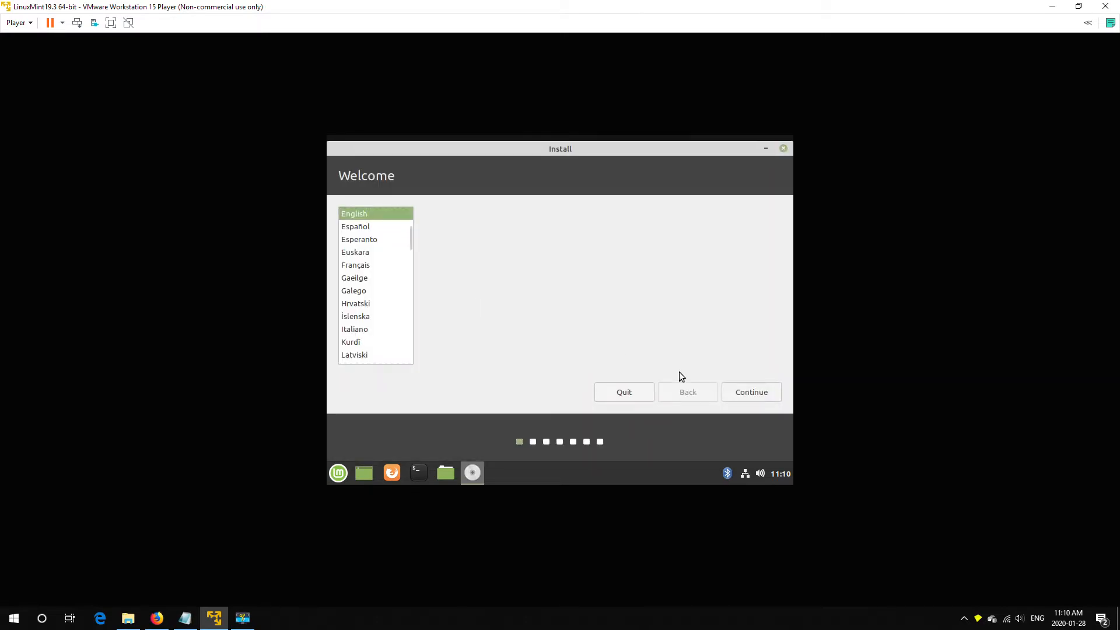
Set the installer language to English and accept the English (US) keyboard layout
left_click(765, 395)
left_click(743, 387)
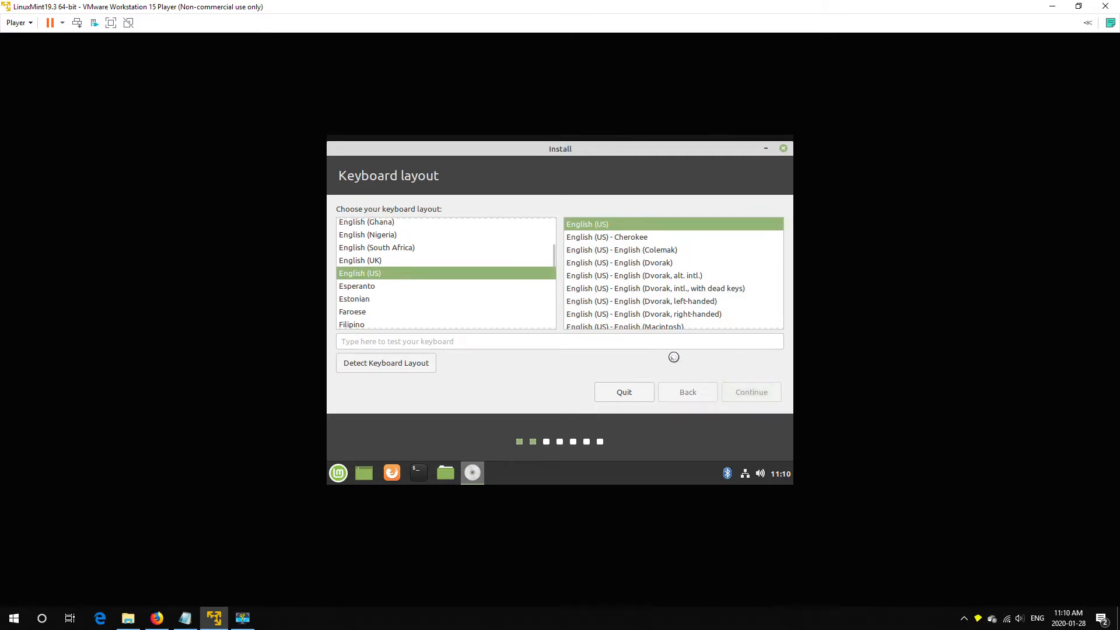
left_click(373, 214)
left_click(758, 394)
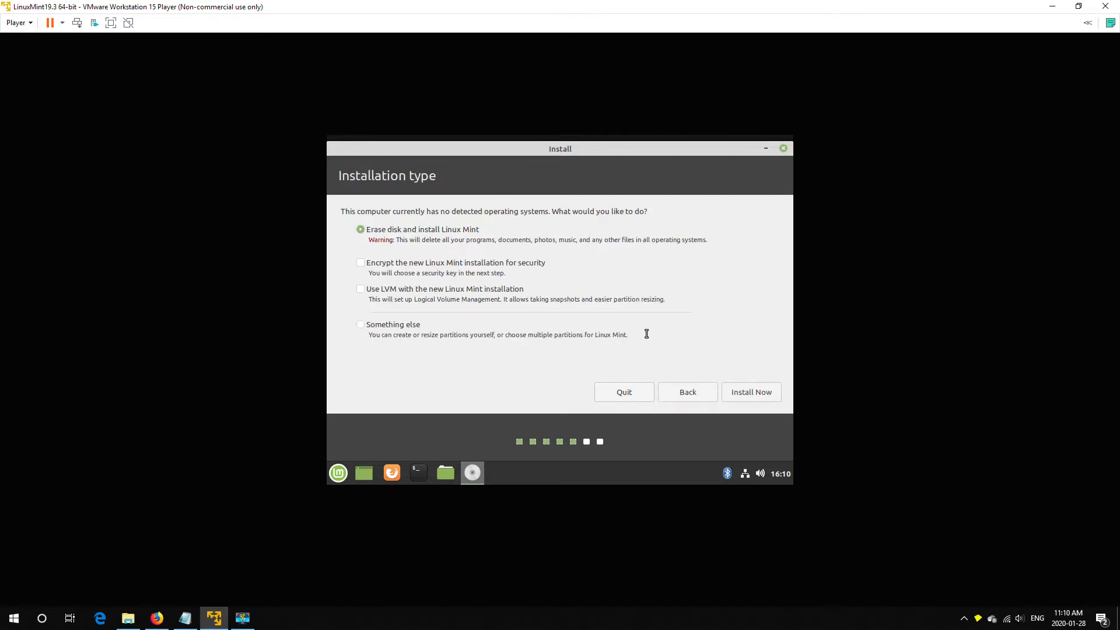
Start the installation with the erase-disk option, confirm the disk changes, and choose Toronto as the location
left_click(757, 393)
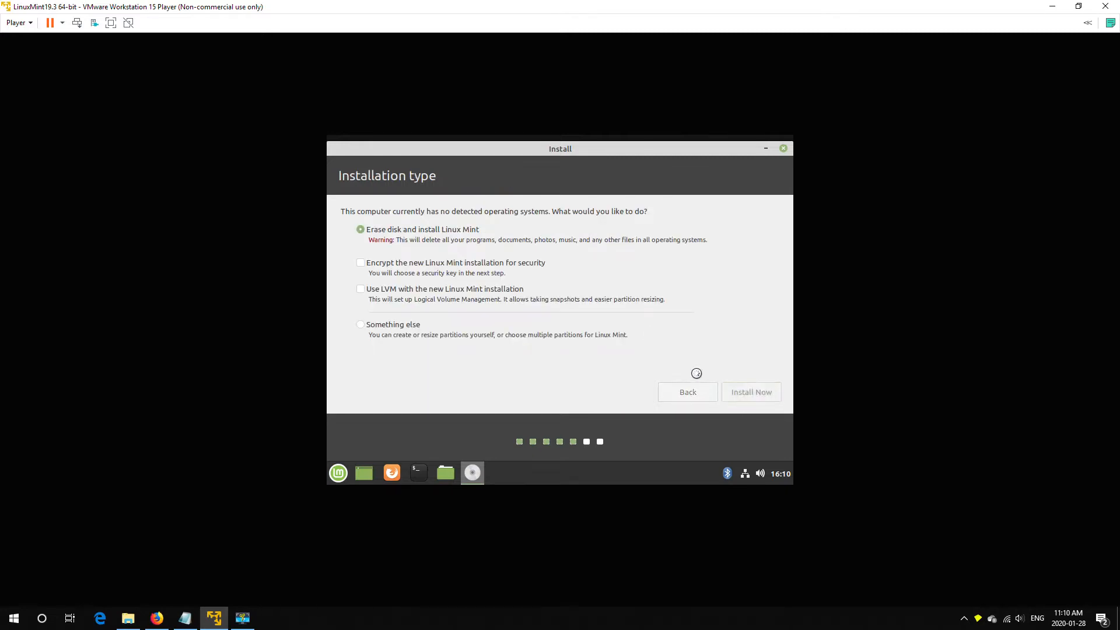
left_click(758, 366)
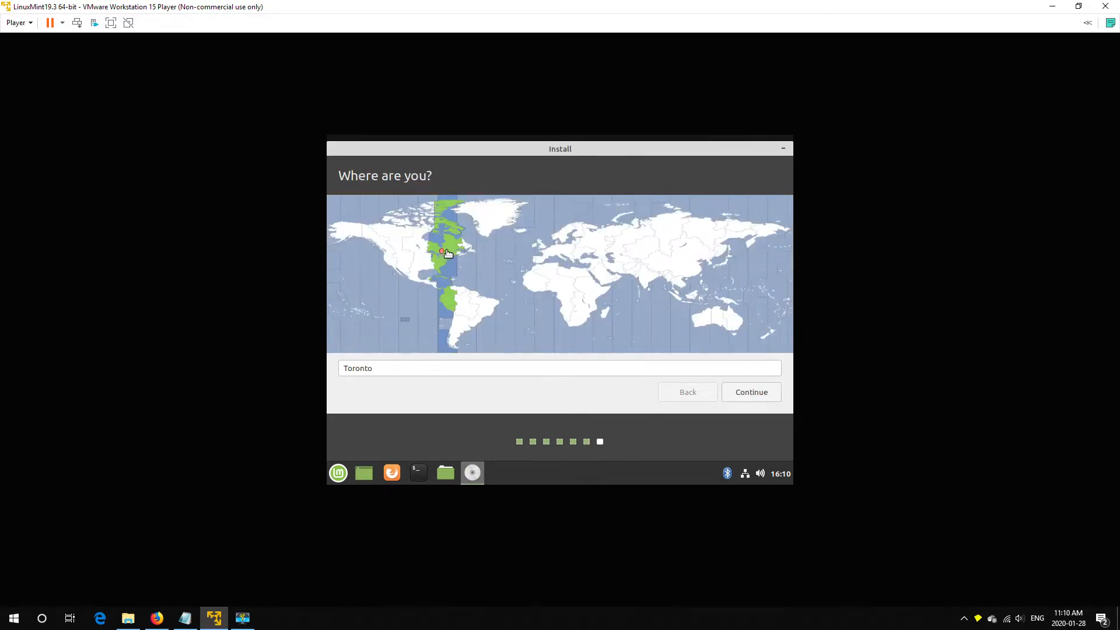
left_click(752, 392)
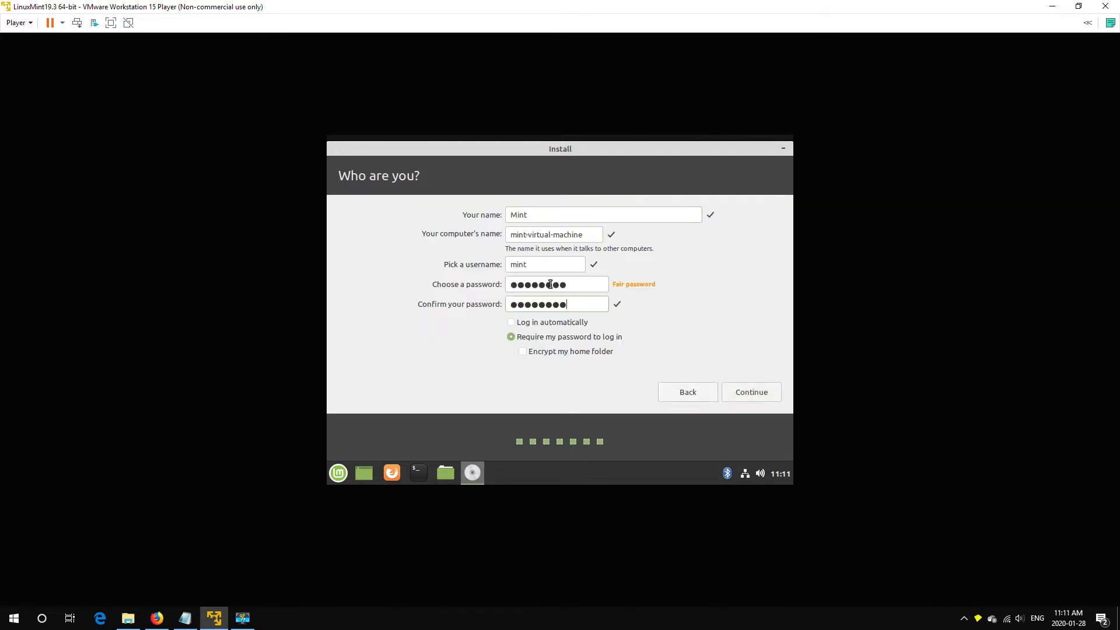
Set the new account to log in automatically and restart the machine once installation is complete
left_click(511, 323)
left_click(764, 397)
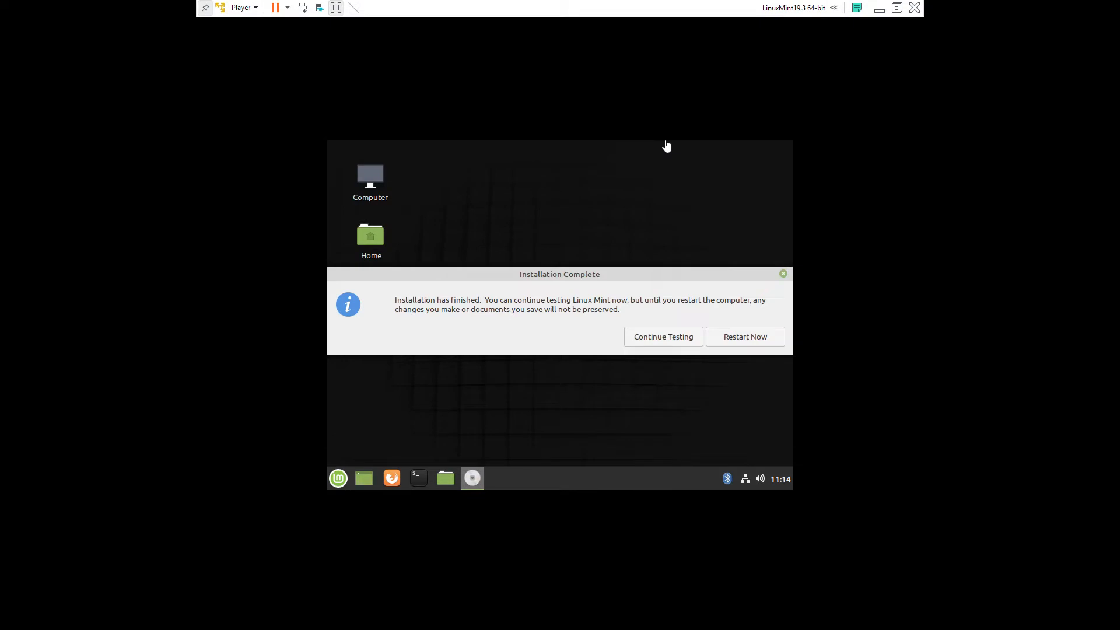
left_click(759, 339)
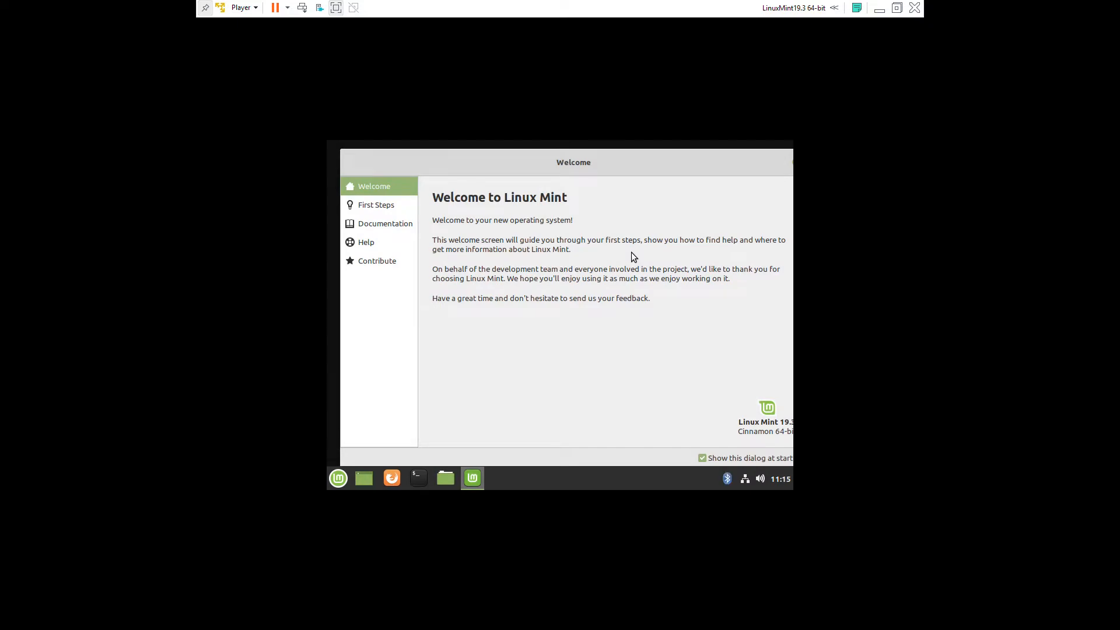
Move the Linux Mint Welcome window until its close control is reachable, and close the window
left_click_drag(683, 162, 639, 161)
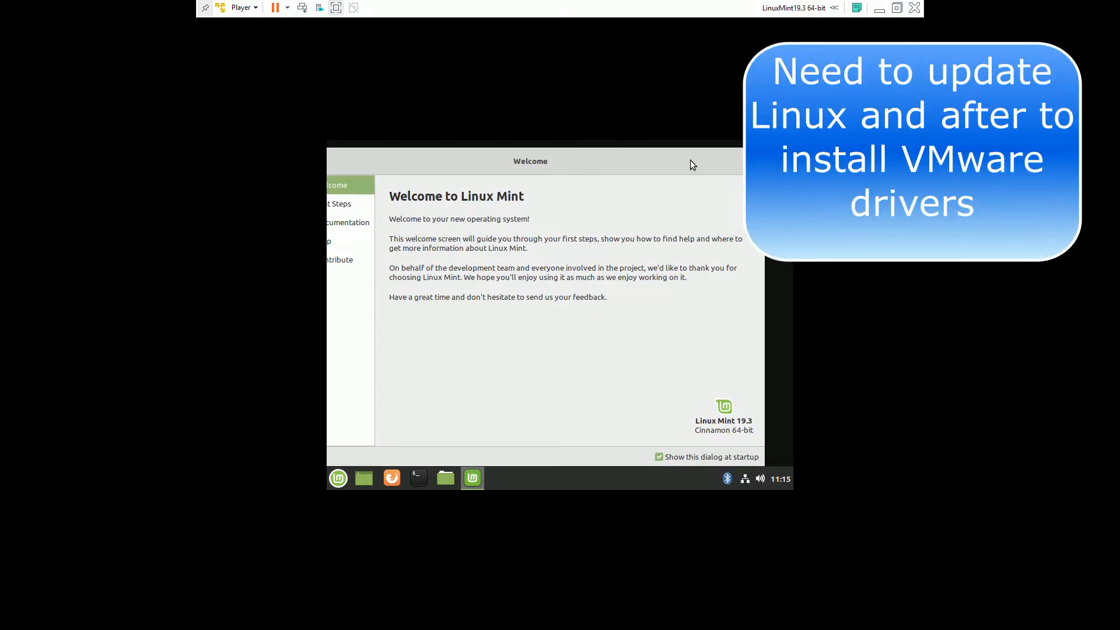
left_click_drag(690, 165, 719, 171)
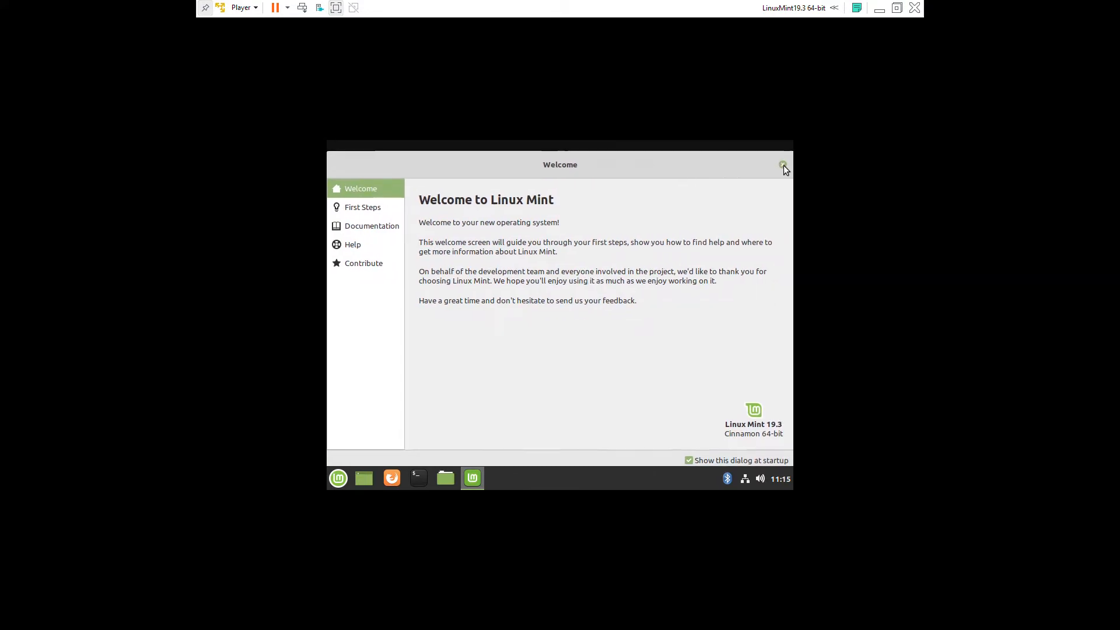
left_click(783, 165)
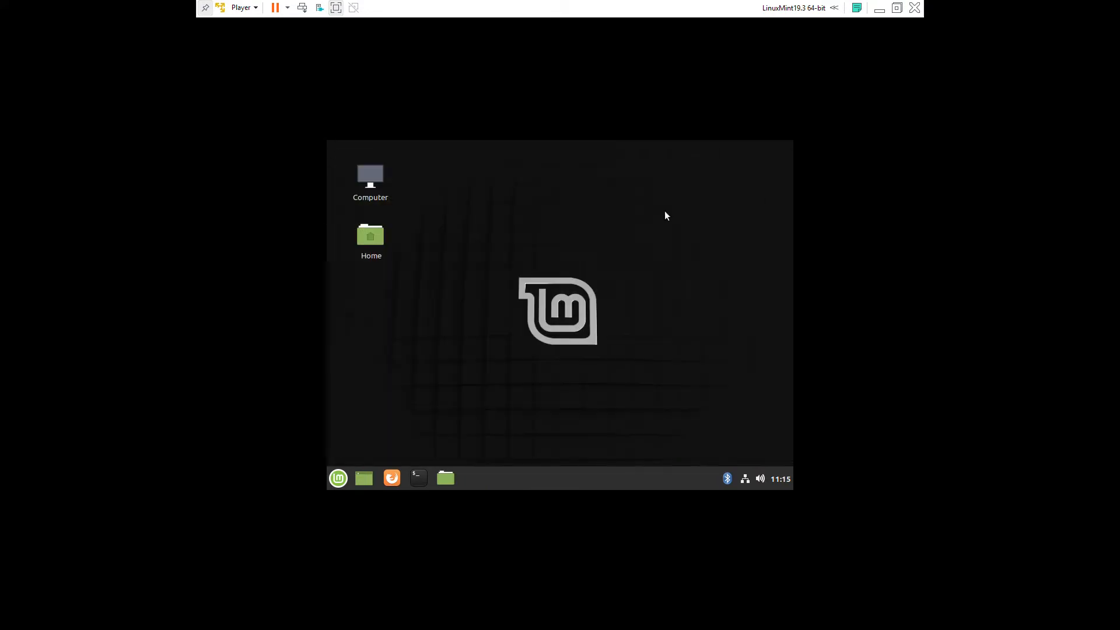
Open the Update Manager and accept its welcome page
left_click(339, 479)
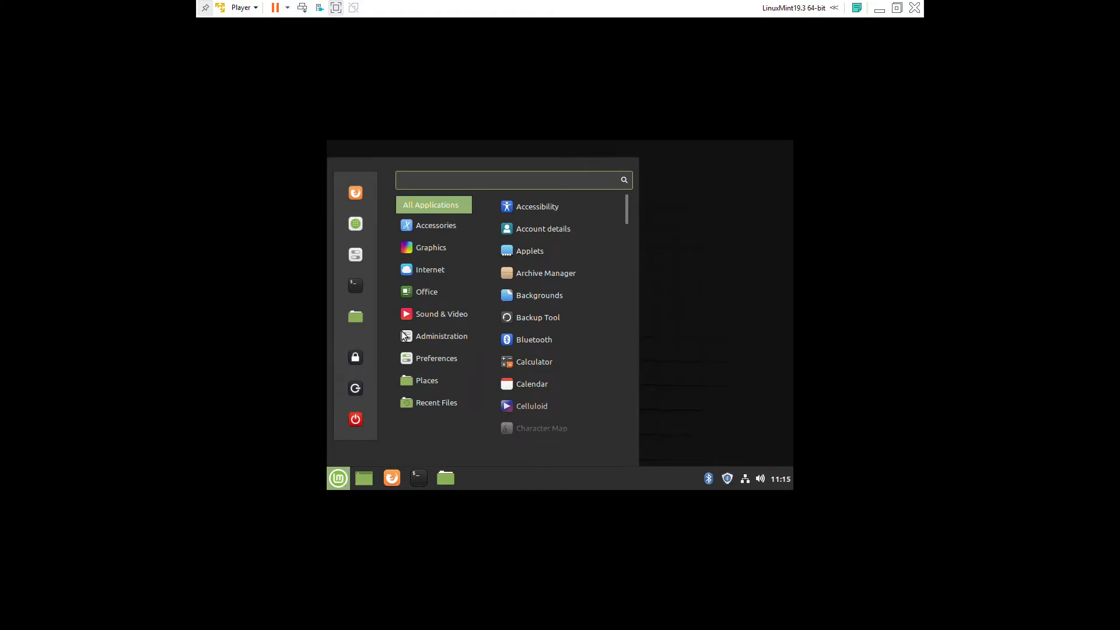
mouse_move(461, 336)
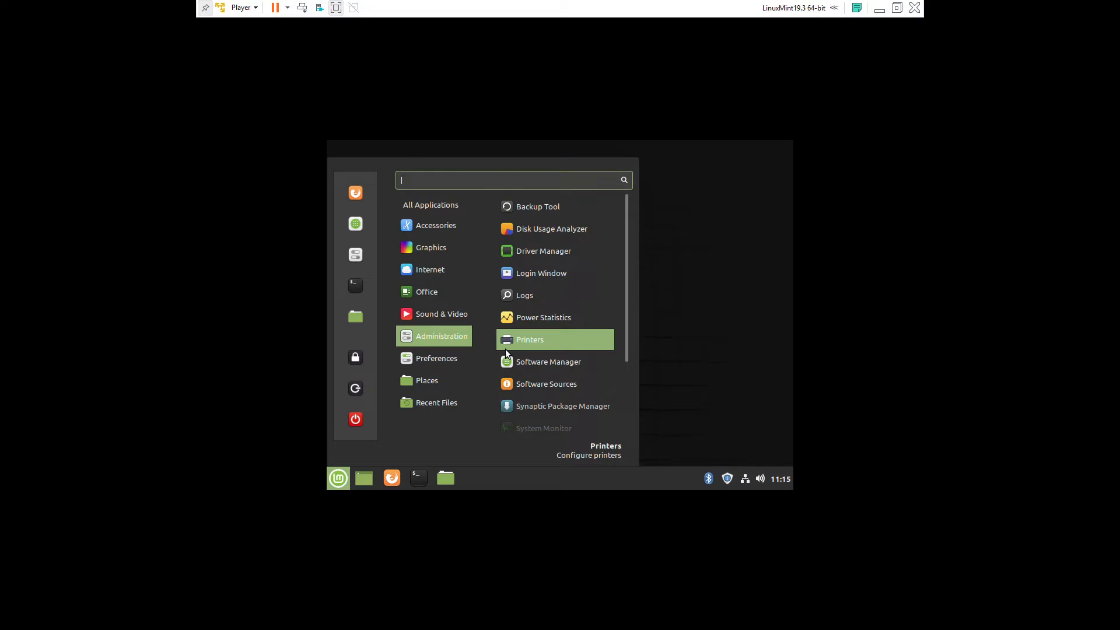
scroll(532, 360, "down", 3)
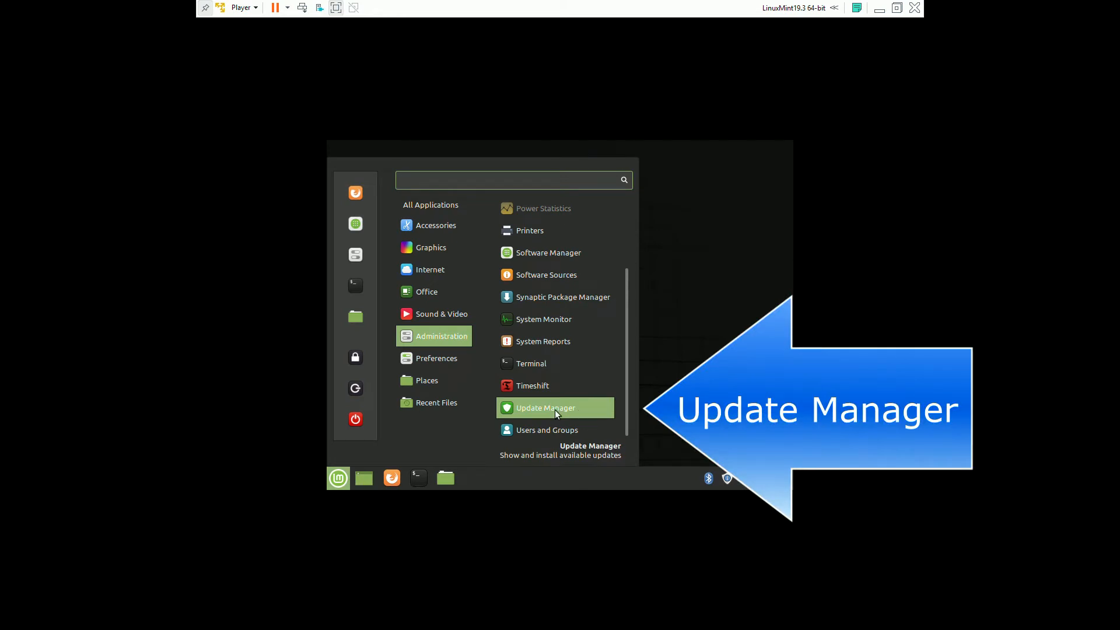
left_click(727, 478)
left_click(728, 479)
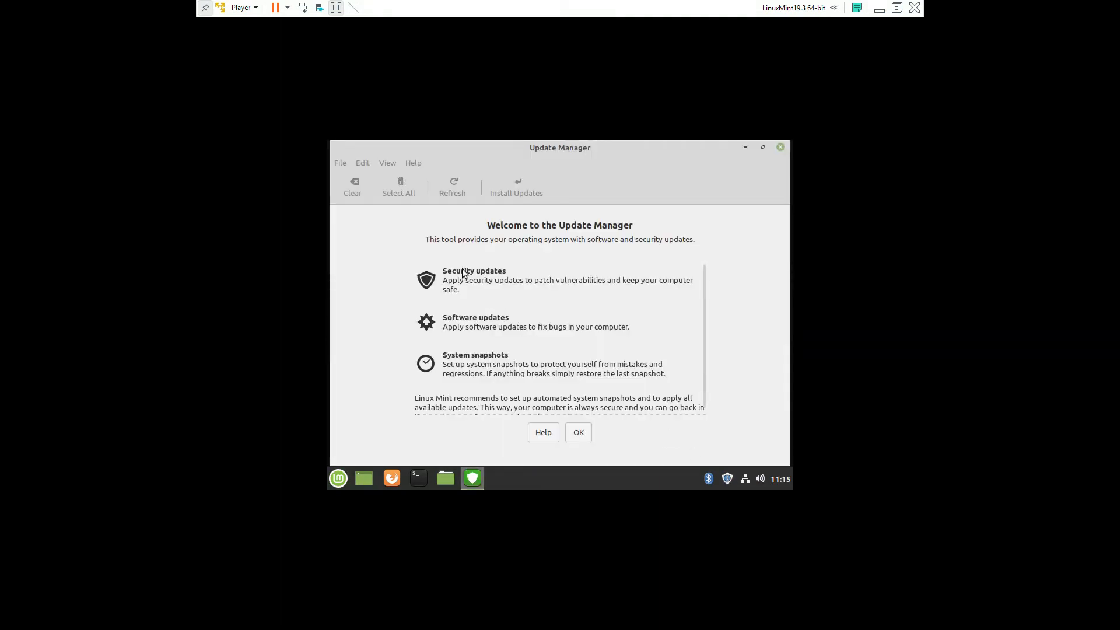
left_click(578, 431)
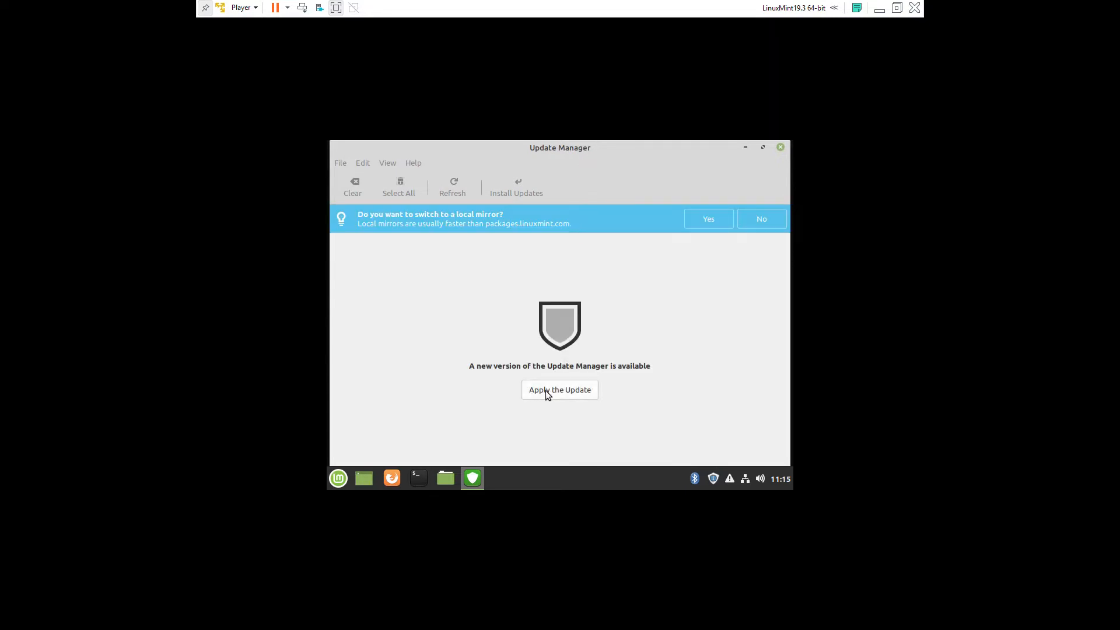
Apply the new version of the Update Manager, authenticating with the account password
left_click(546, 392)
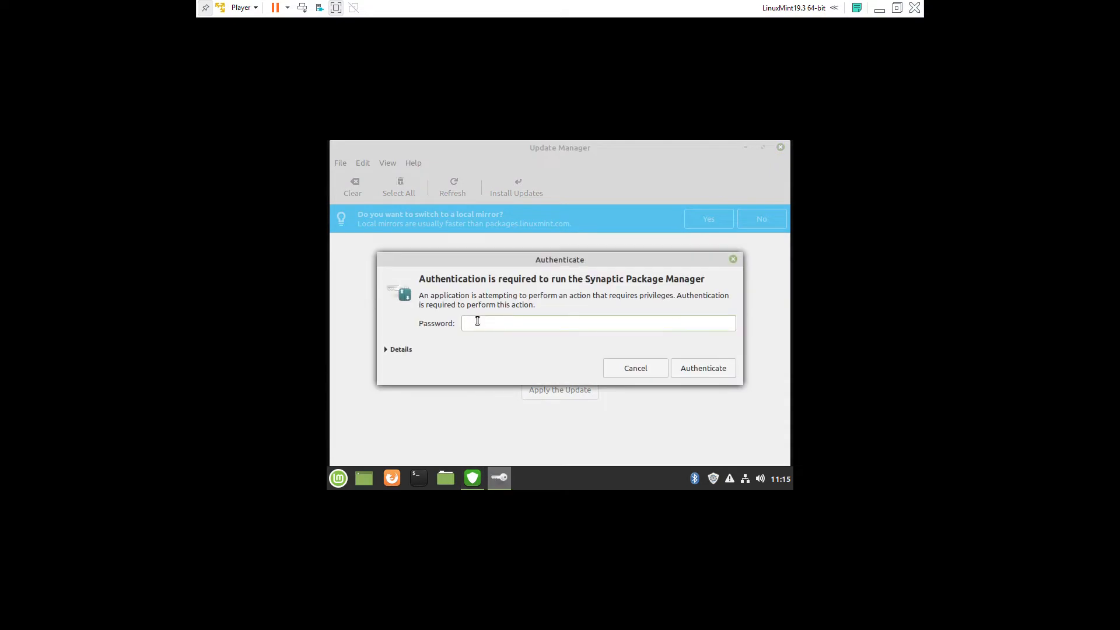
type("********")
key("Return")
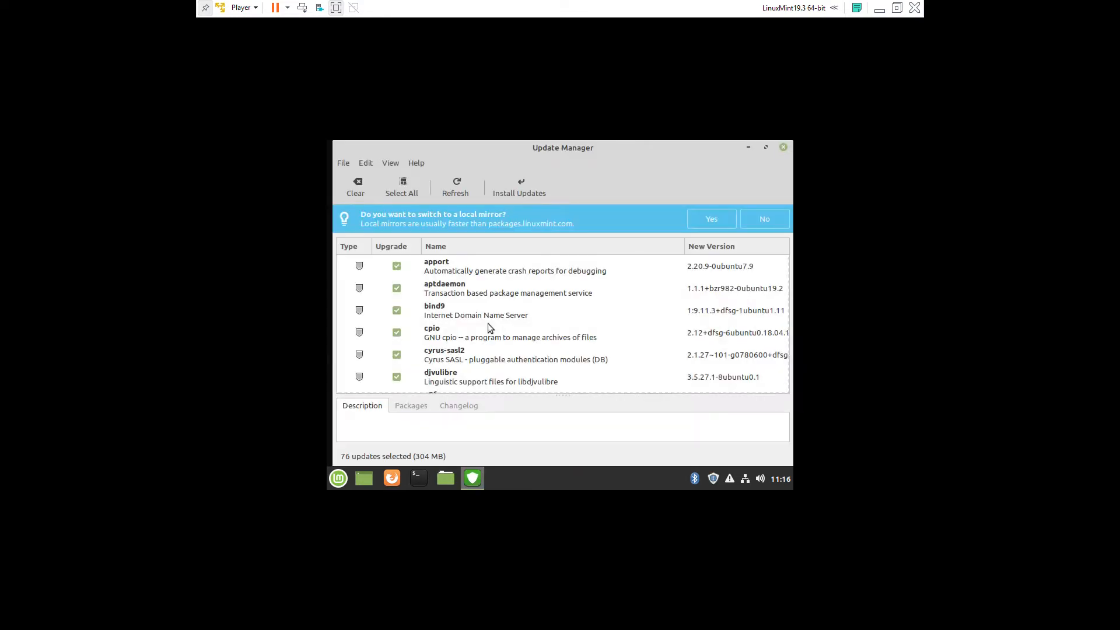
Install all selected system updates, accept the additional package changes, and authenticate with the account password
left_click(528, 185)
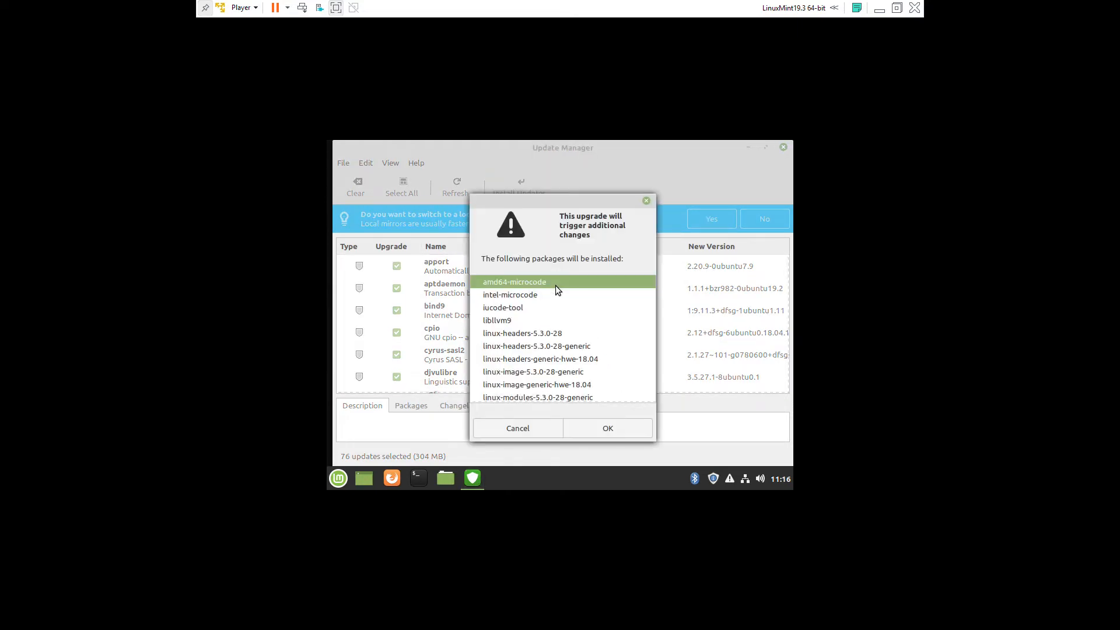
left_click(596, 425)
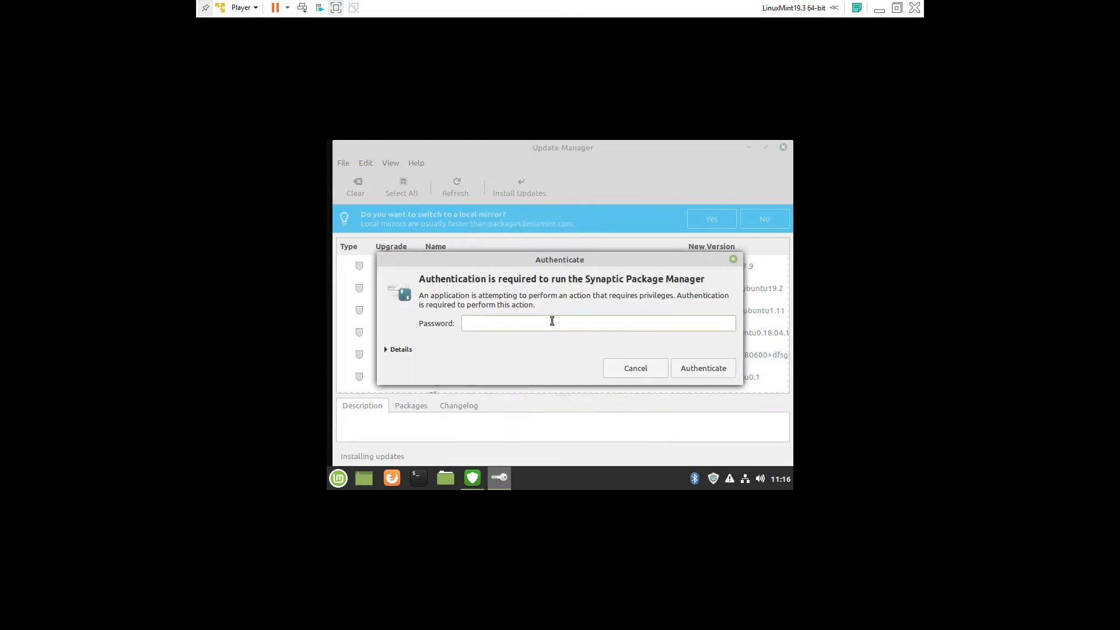
type("••••••••")
left_click(702, 372)
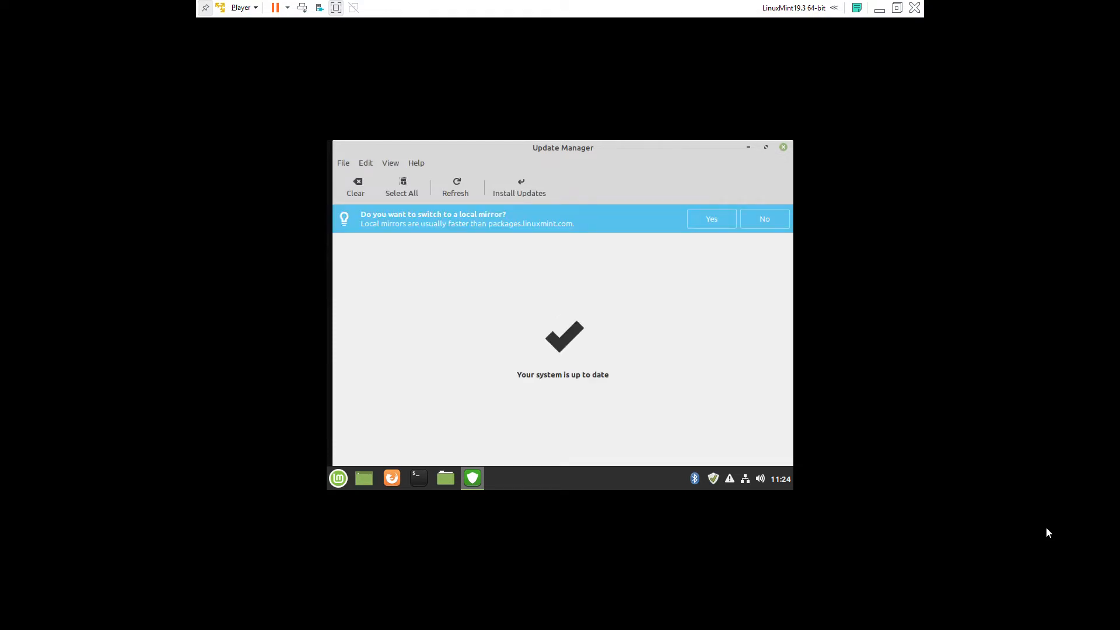
Decline switching to a local mirror and close the Update Manager
left_click(768, 221)
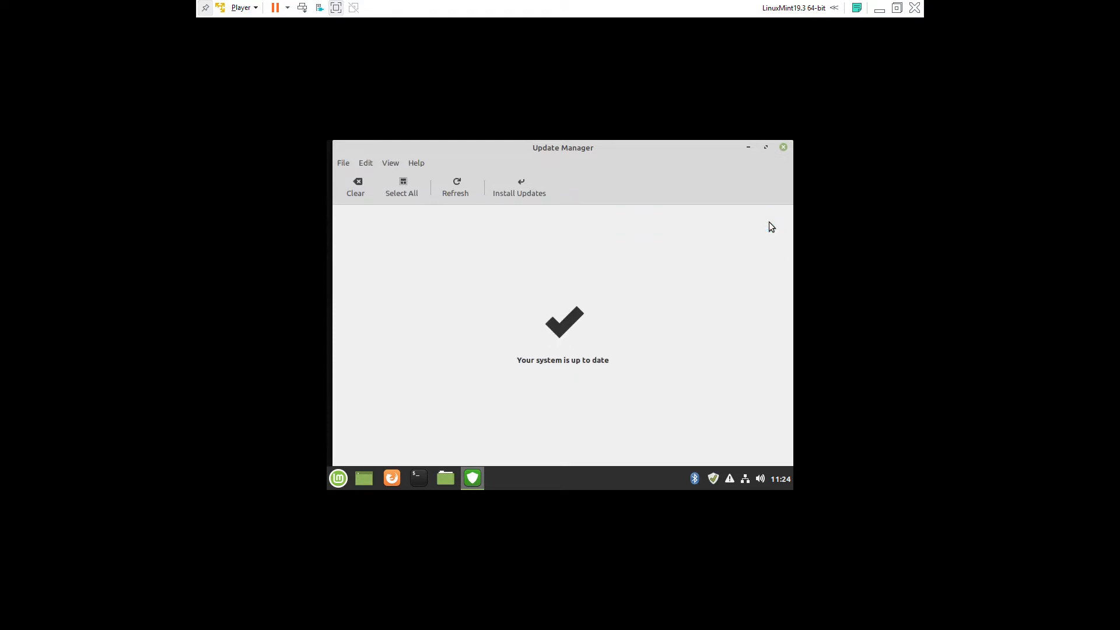
left_click(785, 149)
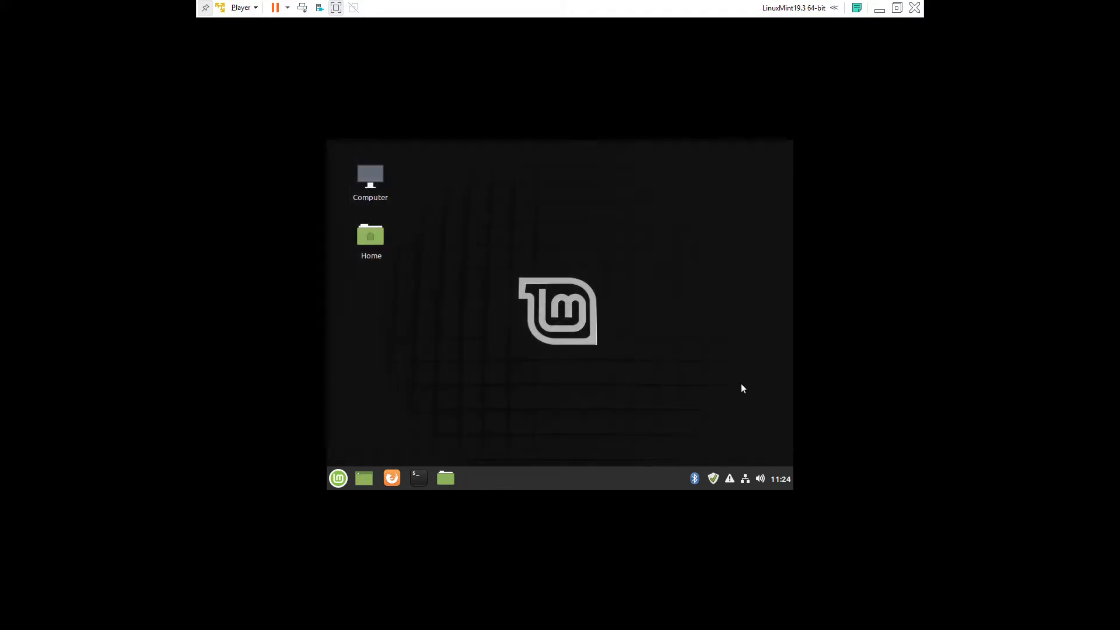
Open the system warnings and install the missing language packs, accepting the additional software and authenticating with the account password
left_click(730, 474)
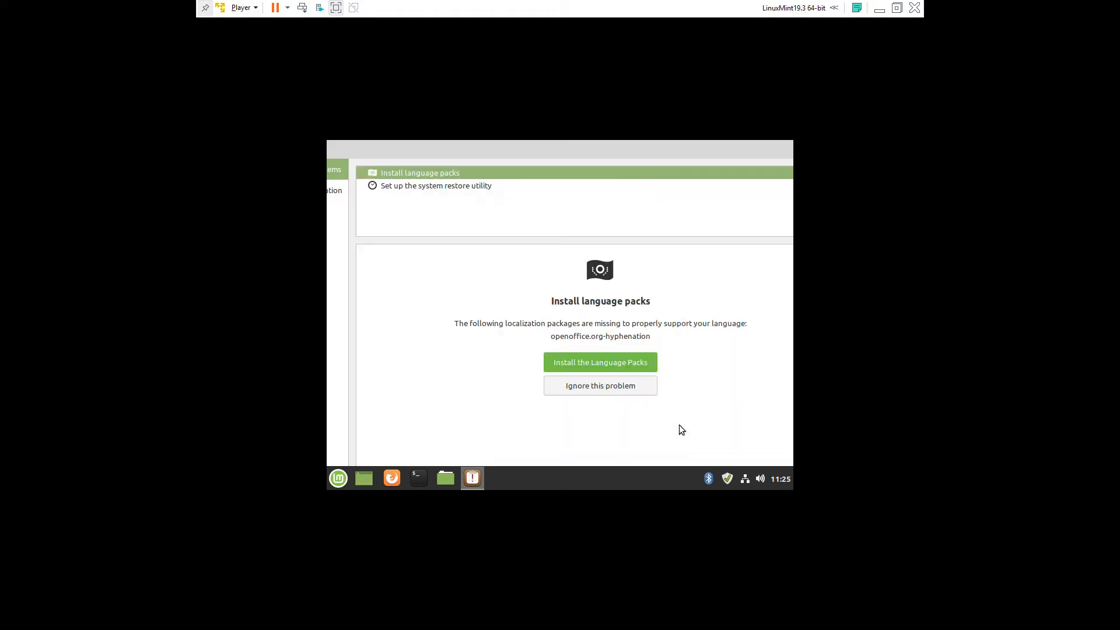
left_click(603, 363)
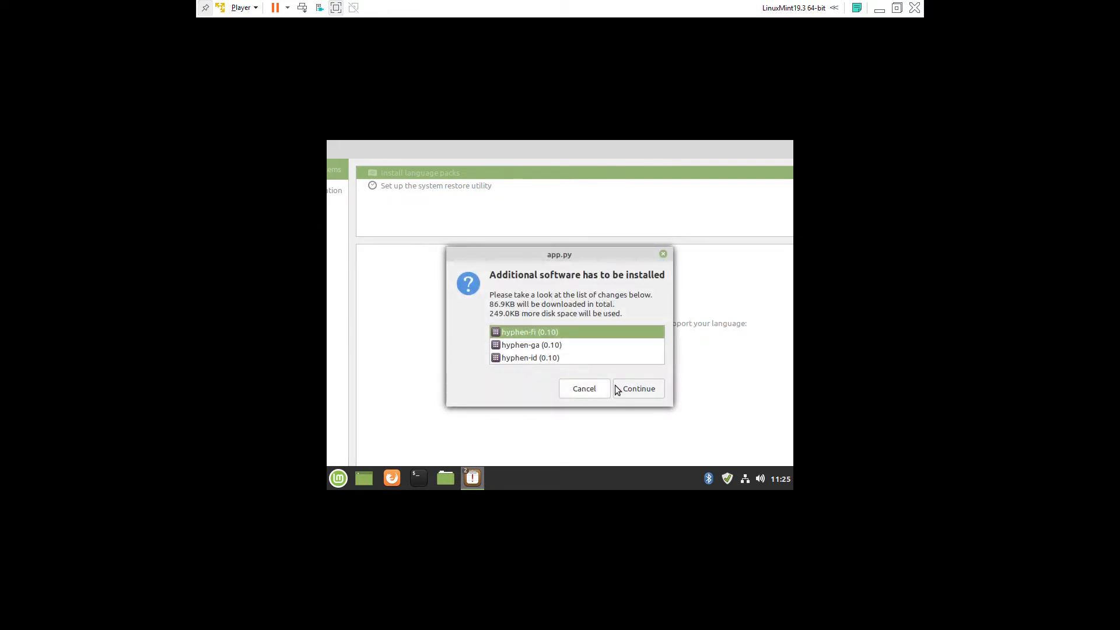
left_click(650, 393)
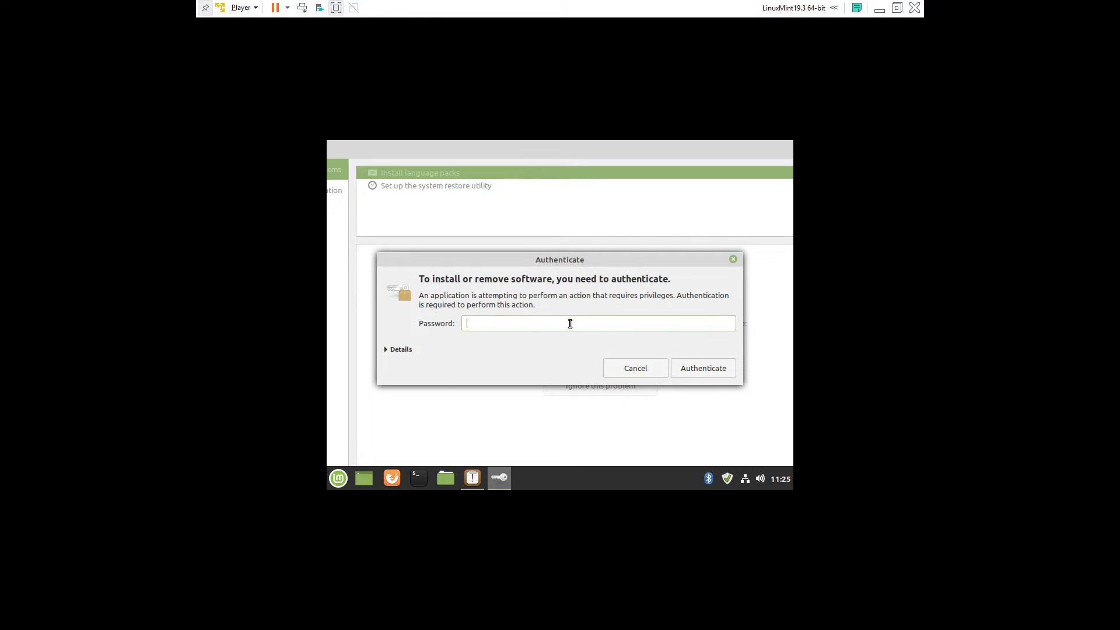
type("••••••••")
key("Return")
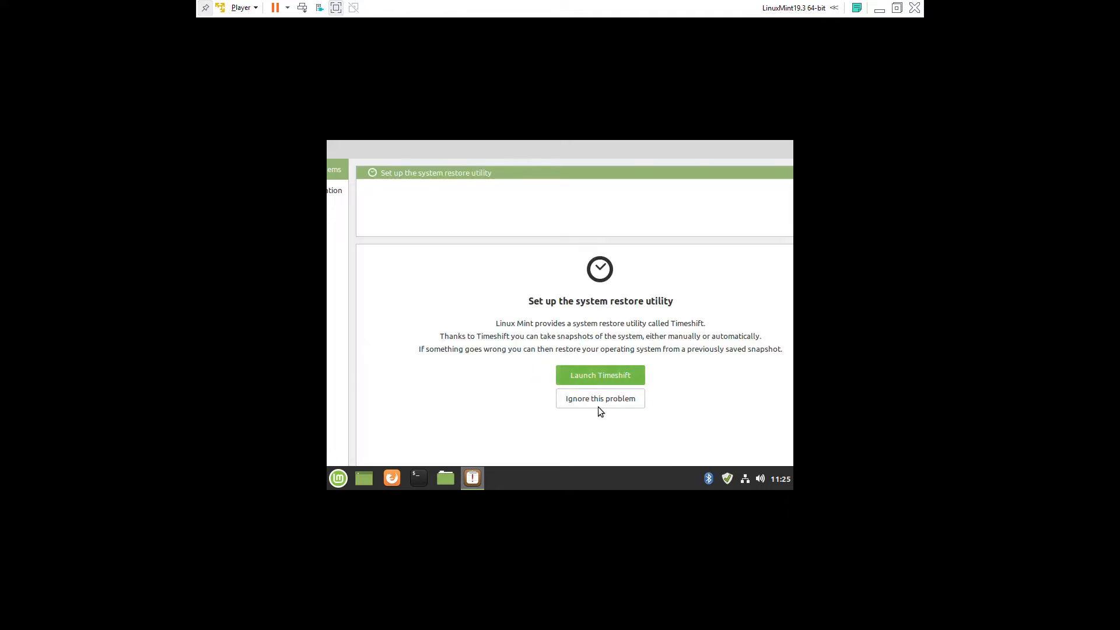
Ignore the system restore utility problem, confirm the choice, and close the system reports window
left_click(610, 401)
left_click(622, 358)
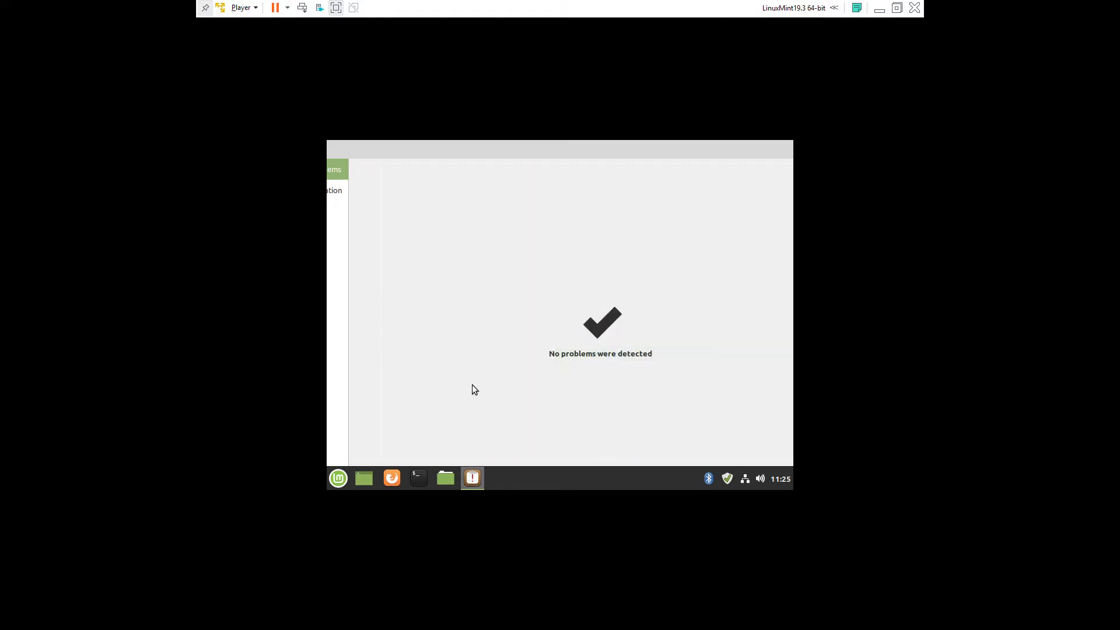
key("alt+F4")
Open a terminal and run the command "sudo passwd root"
left_click(417, 478)
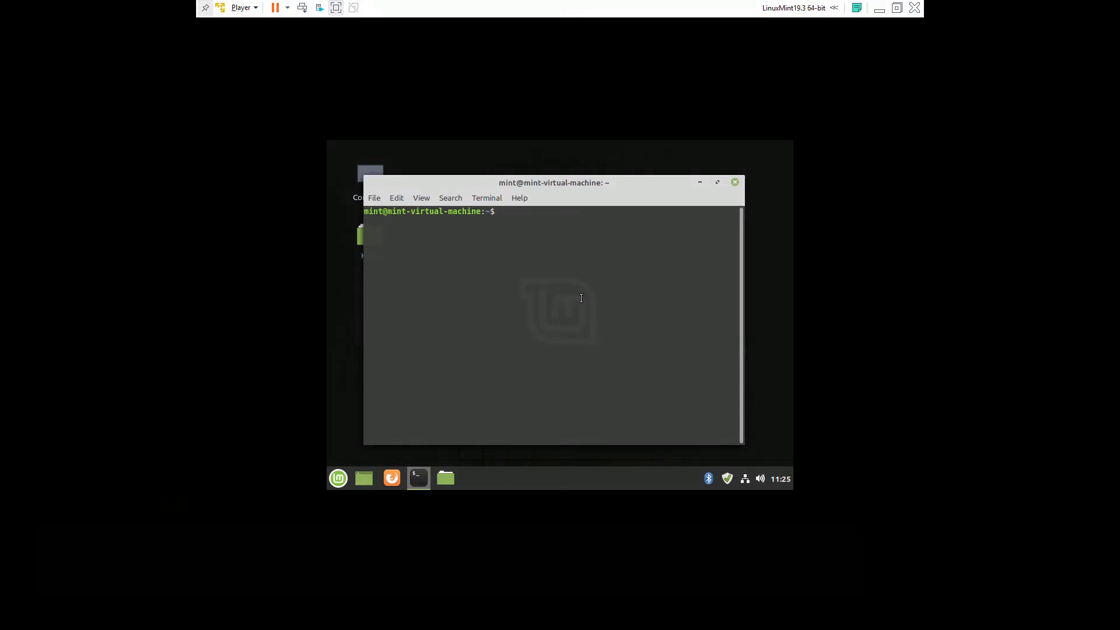
type("sudo pa")
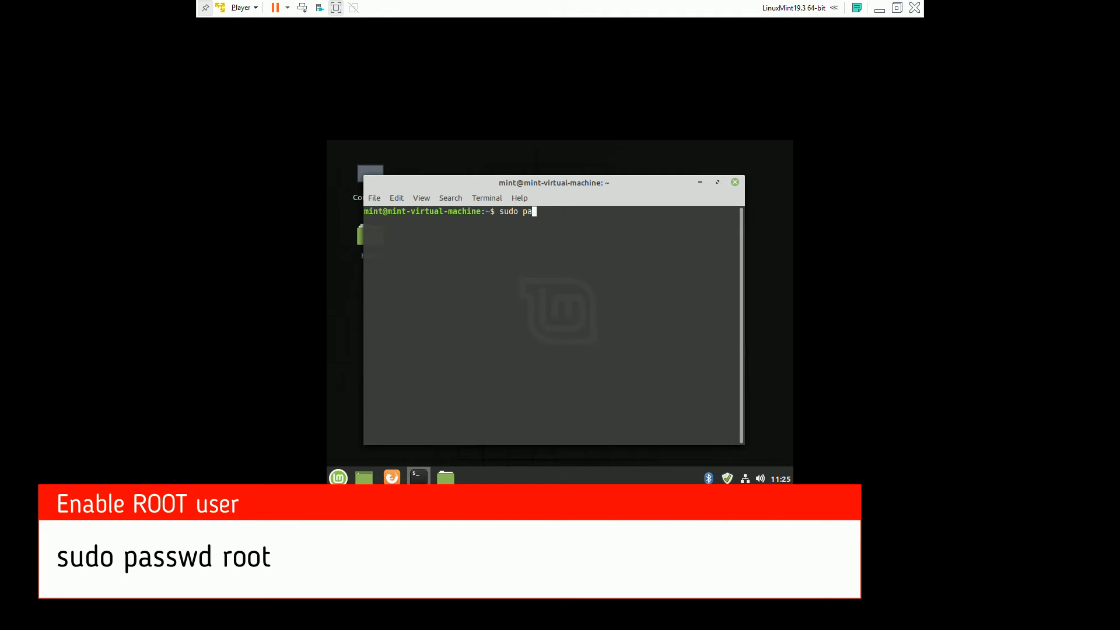
type("ss")
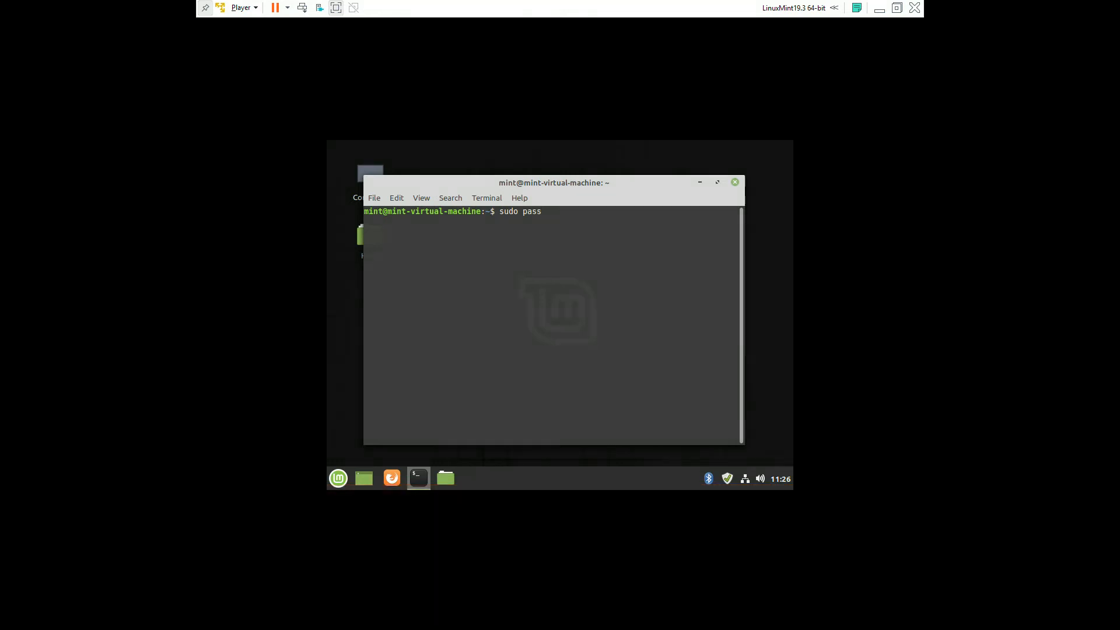
type("wd root")
key("Return")
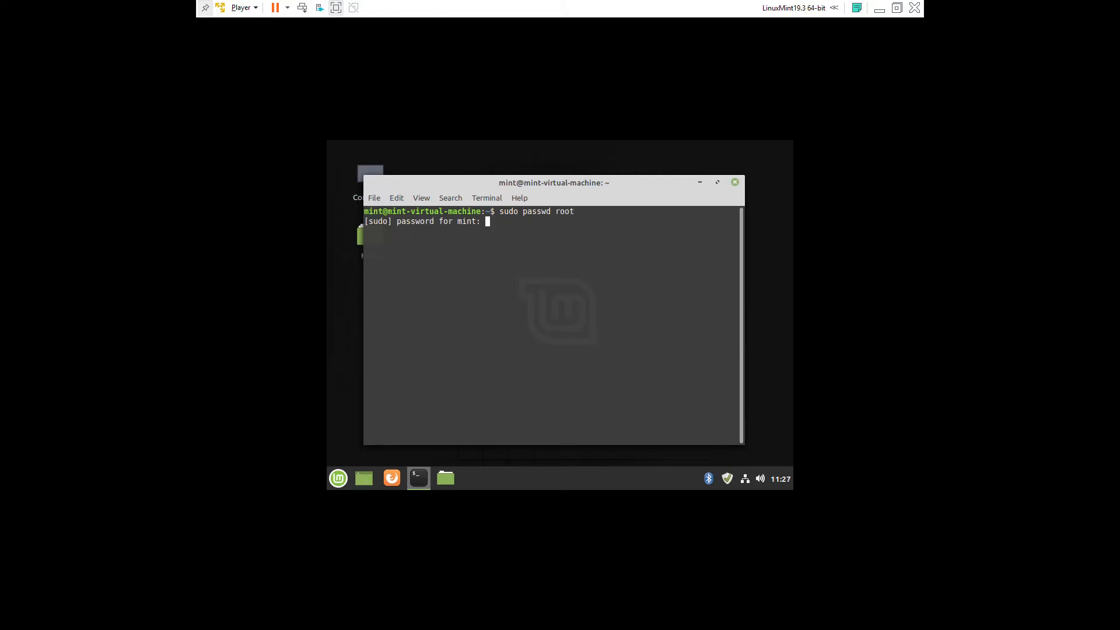
Enter the account password, set and confirm the new root password, and exit the terminal
type("********")
key("Return")
key("Return")
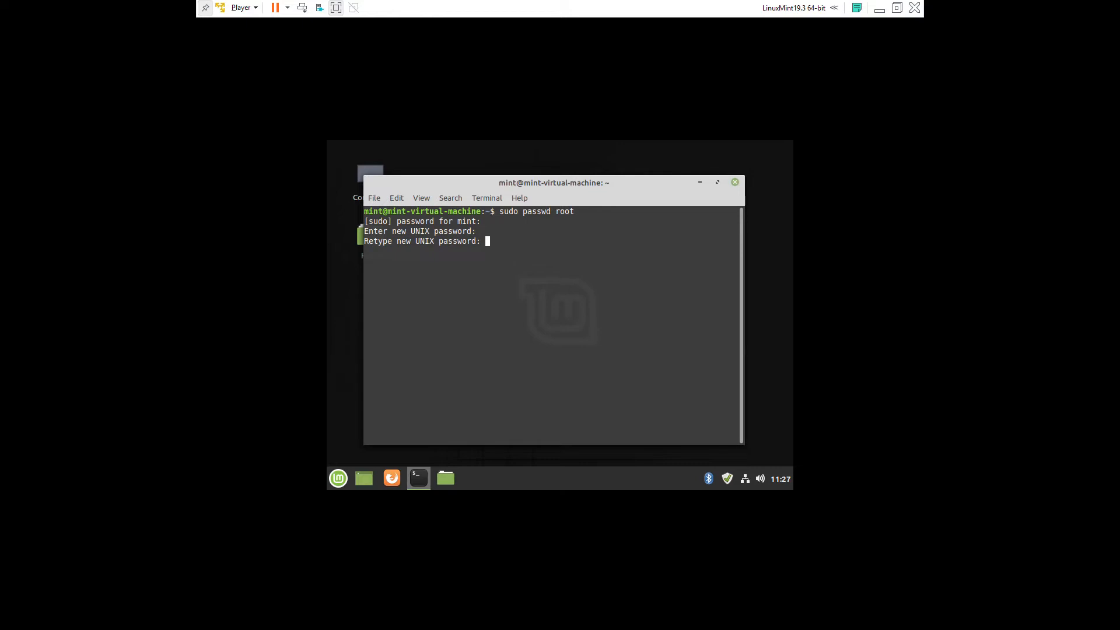
key("Return")
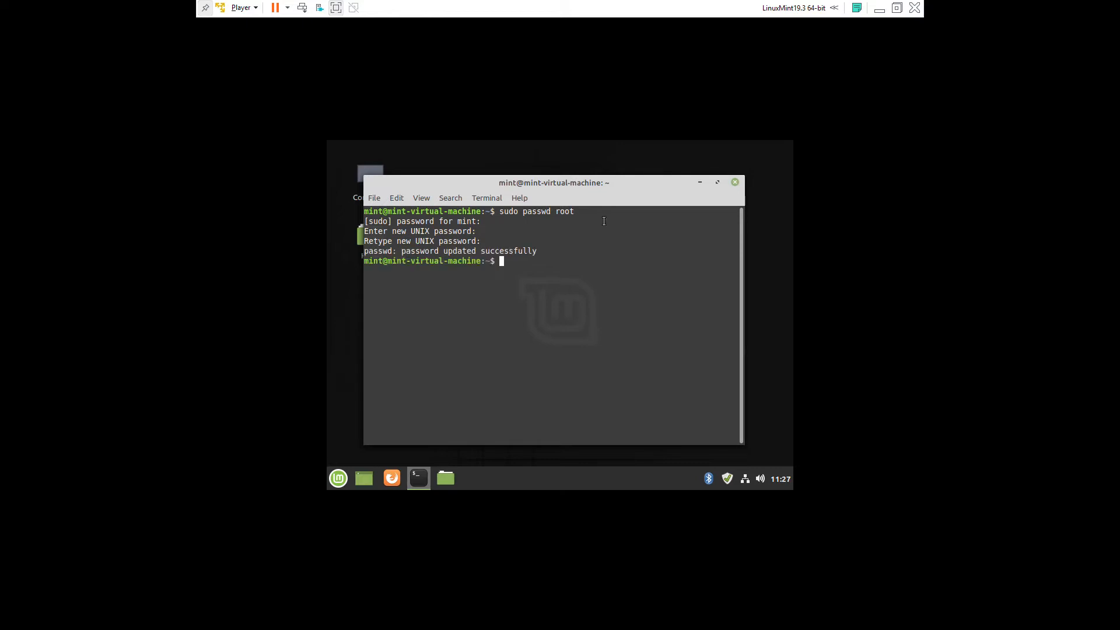
type("exit")
key("Return")
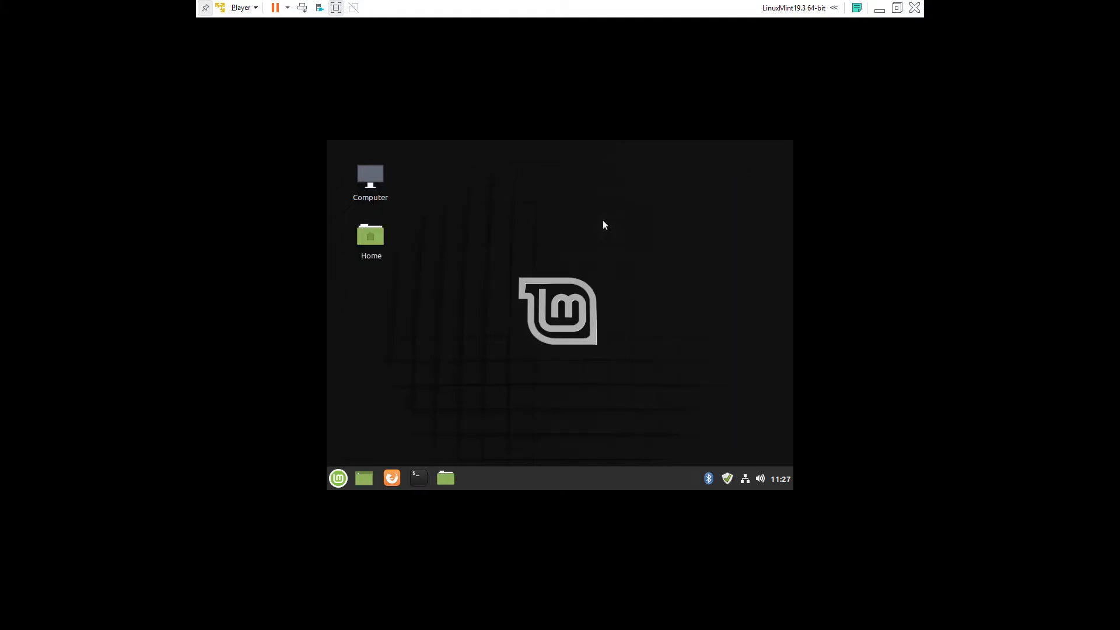
Restart the Linux Mint system
left_click(339, 481)
left_click(356, 421)
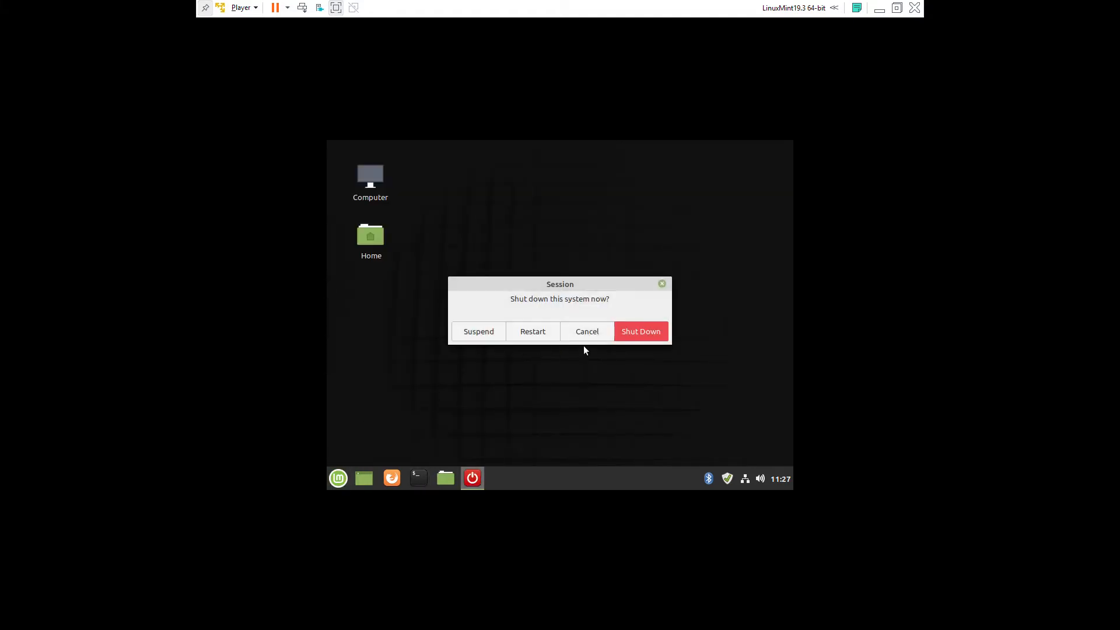
left_click(533, 332)
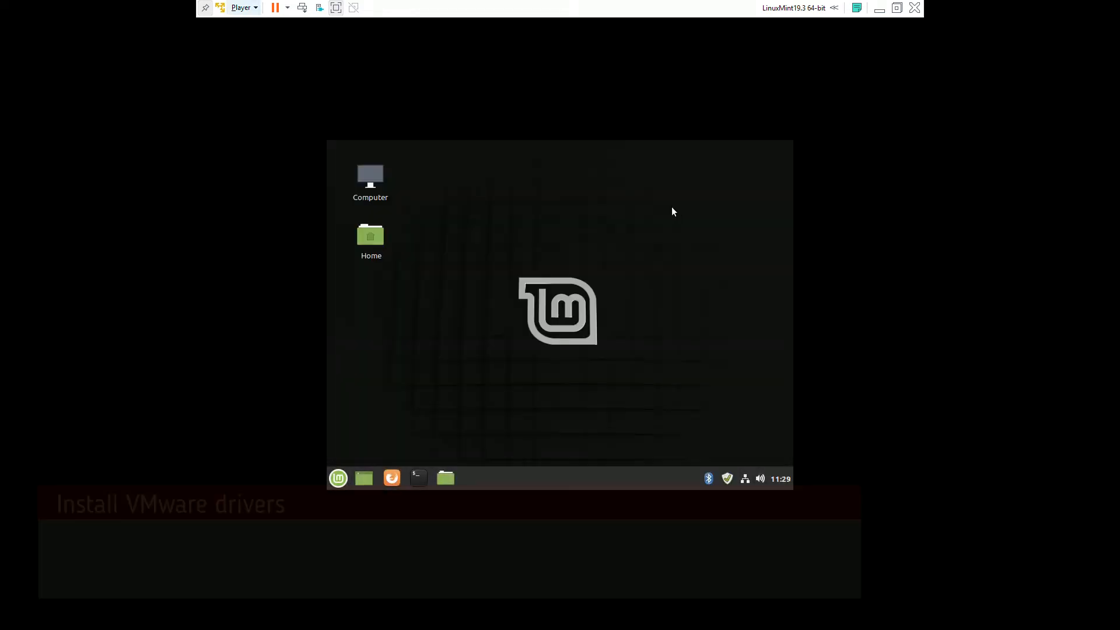
Start the VMware Tools installation for the virtual machine and connect its installer CD
left_click(254, 7)
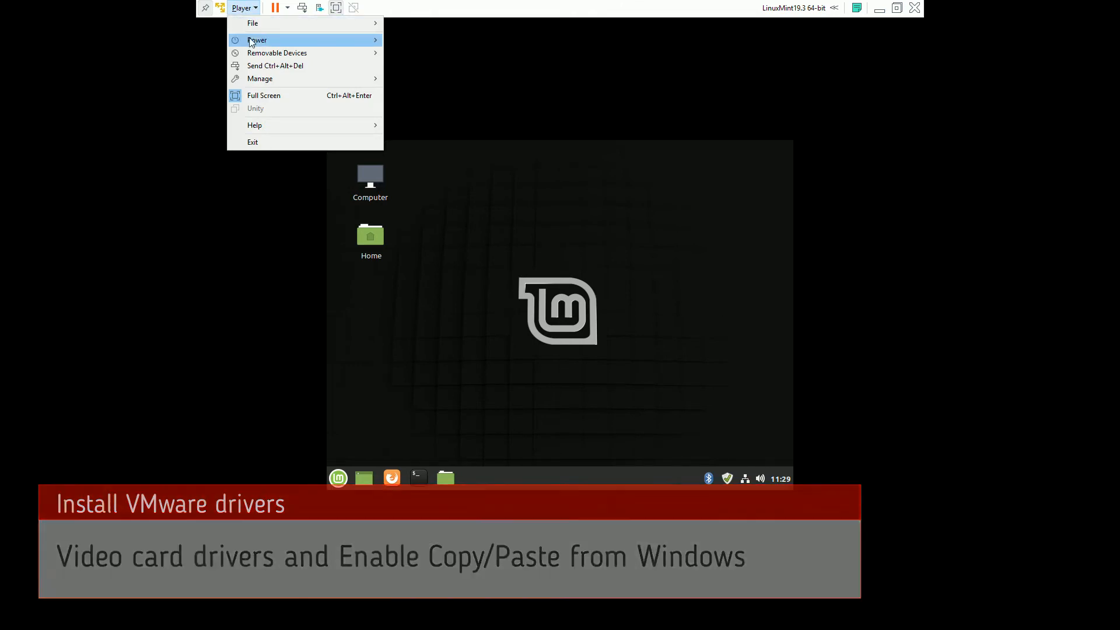
mouse_move(261, 78)
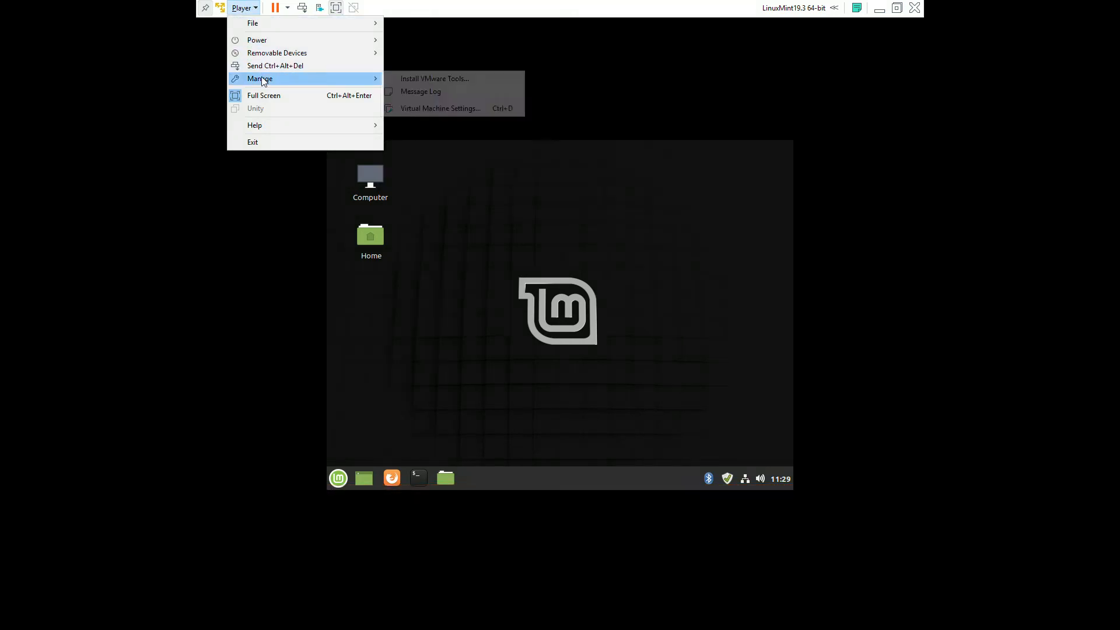
left_click(439, 80)
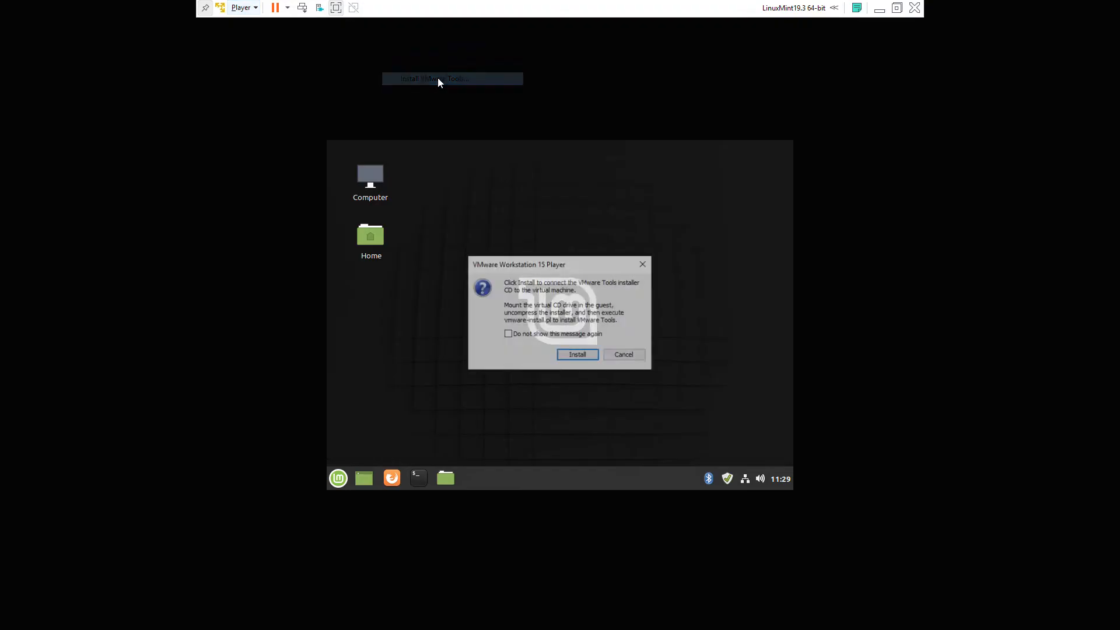
left_click(576, 356)
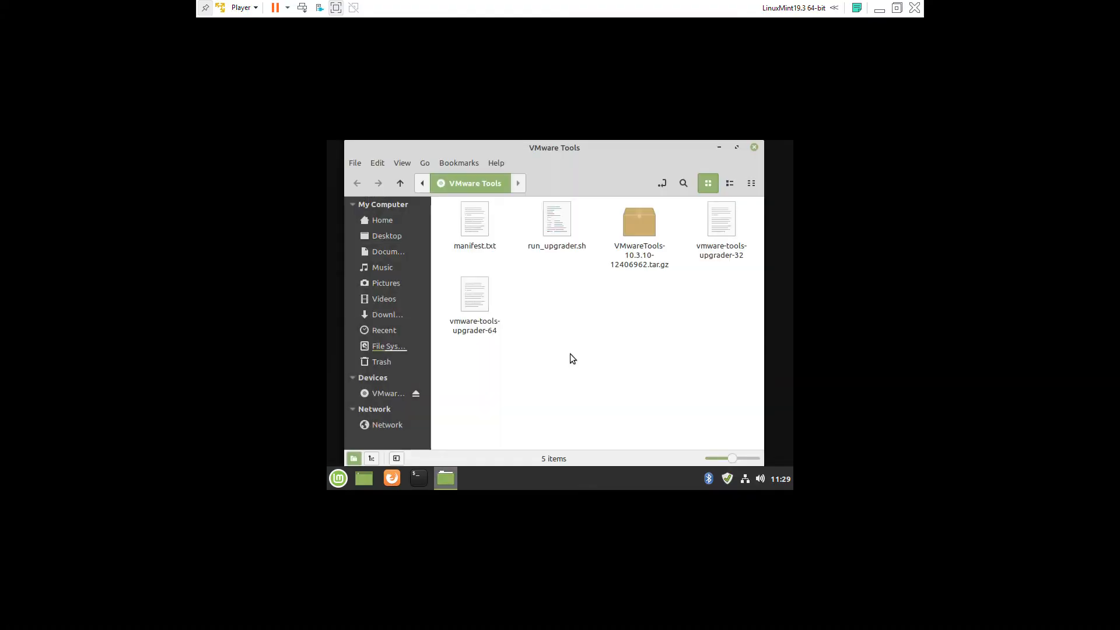
Copy VMwareTools-10.3.10-12406962.tar.gz from the VMware Tools disc into the Downloads folder
left_click(637, 225)
right_click(642, 222)
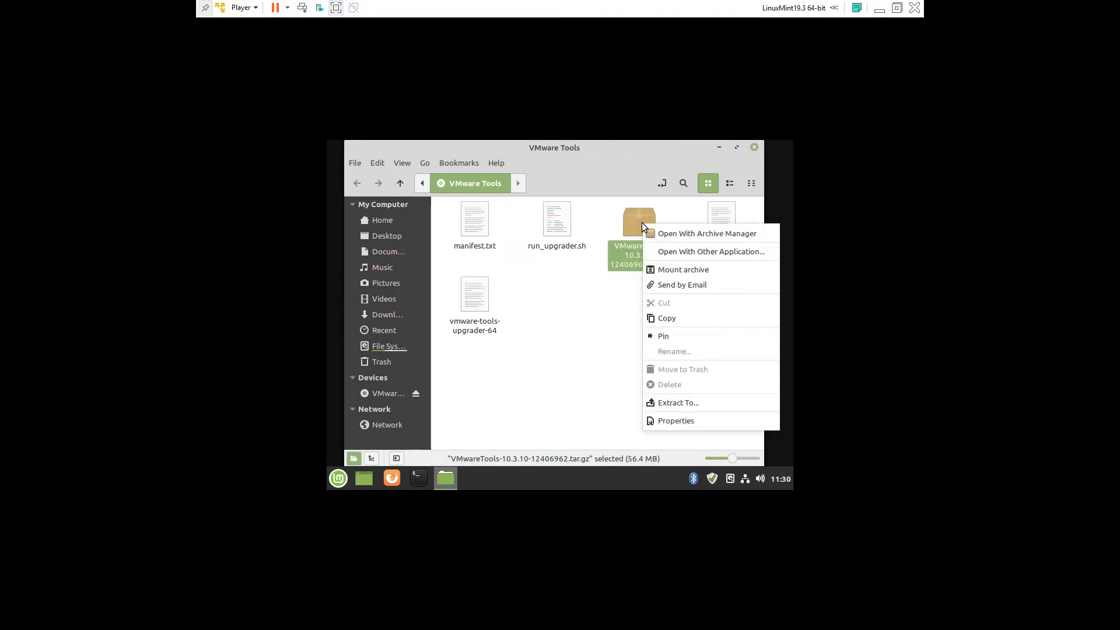
left_click(651, 320)
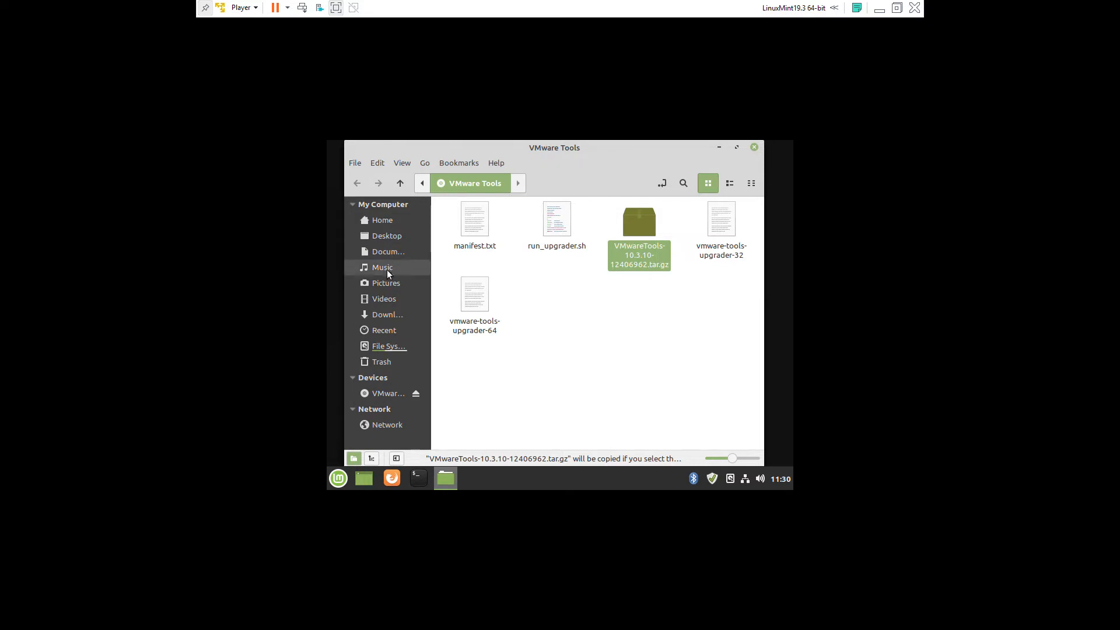
left_click(379, 314)
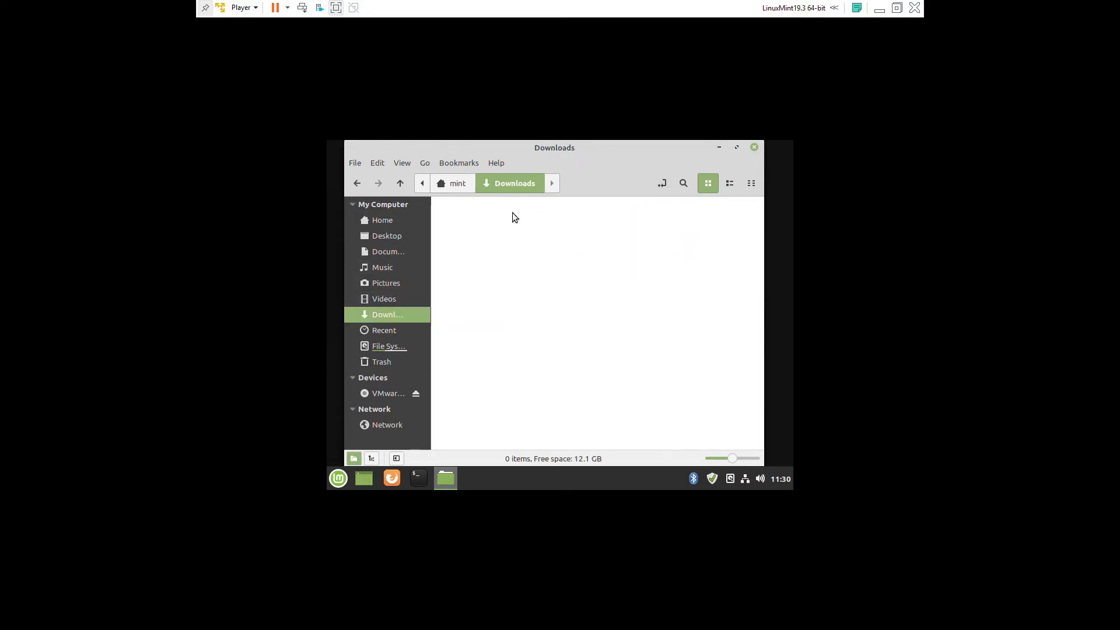
right_click(509, 241)
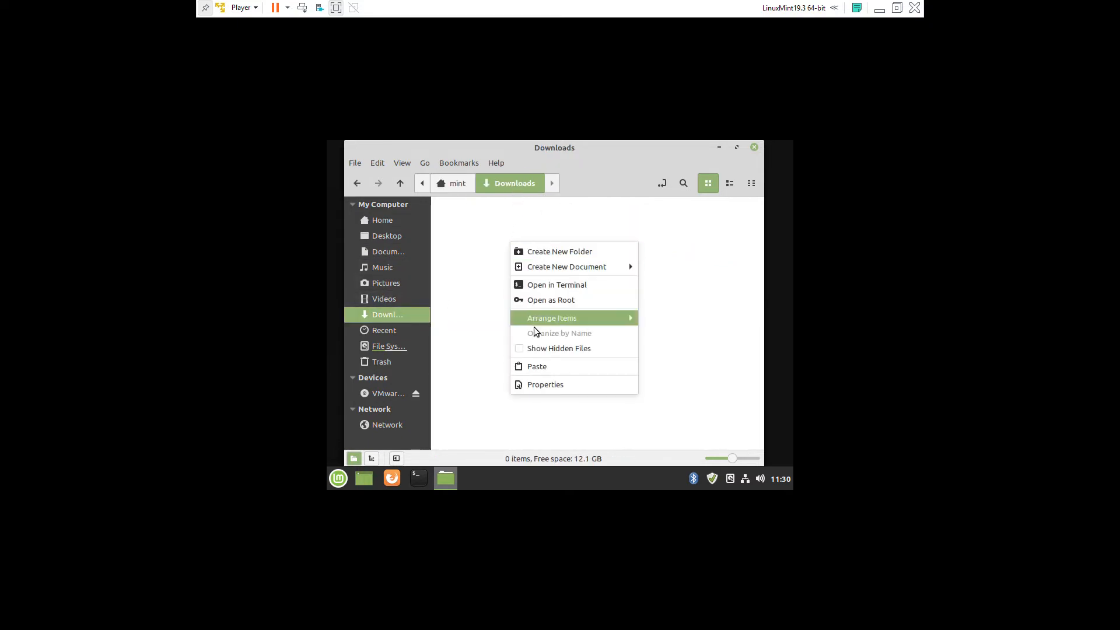
left_click(537, 366)
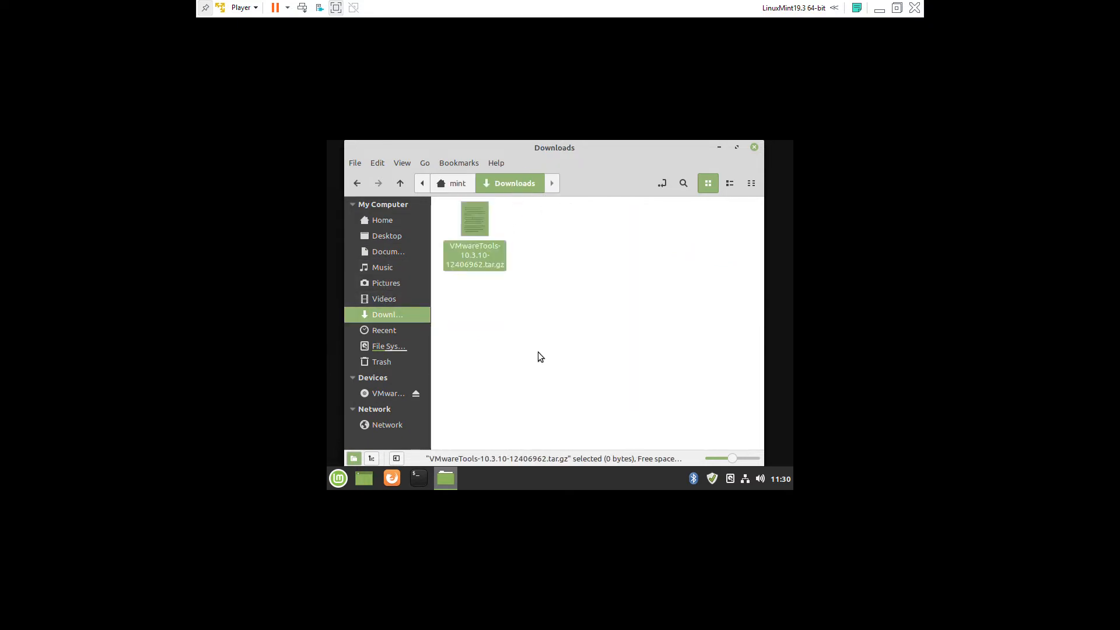
Extract the VMware Tools archive in Downloads and open the extracted vmware-tools-distrib folder
right_click(479, 219)
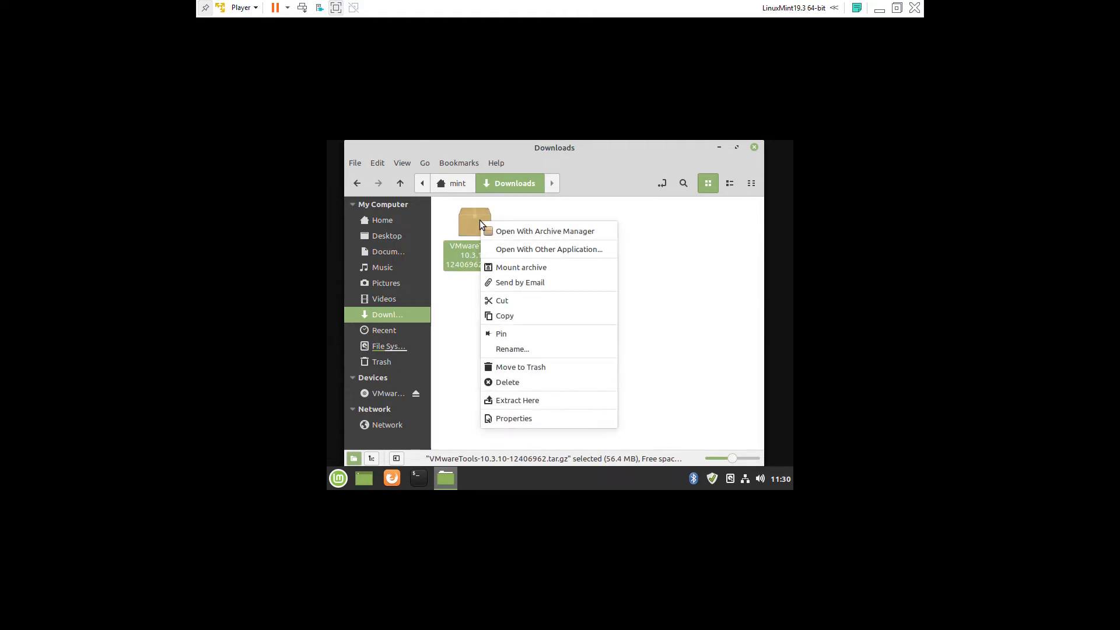
left_click(516, 400)
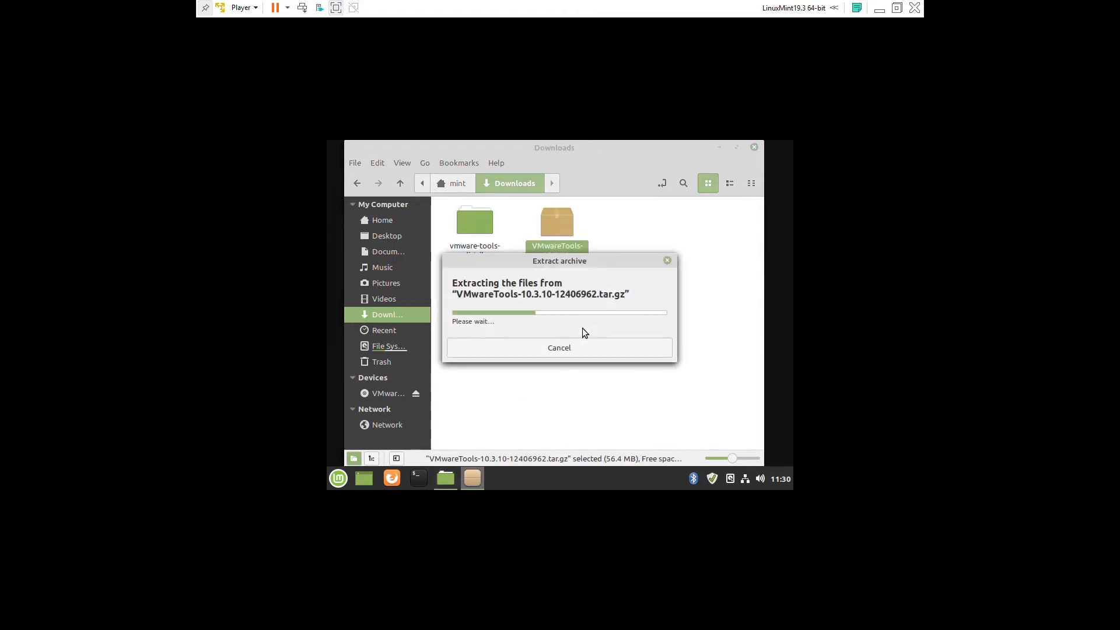
left_click(473, 220)
double_click(472, 222)
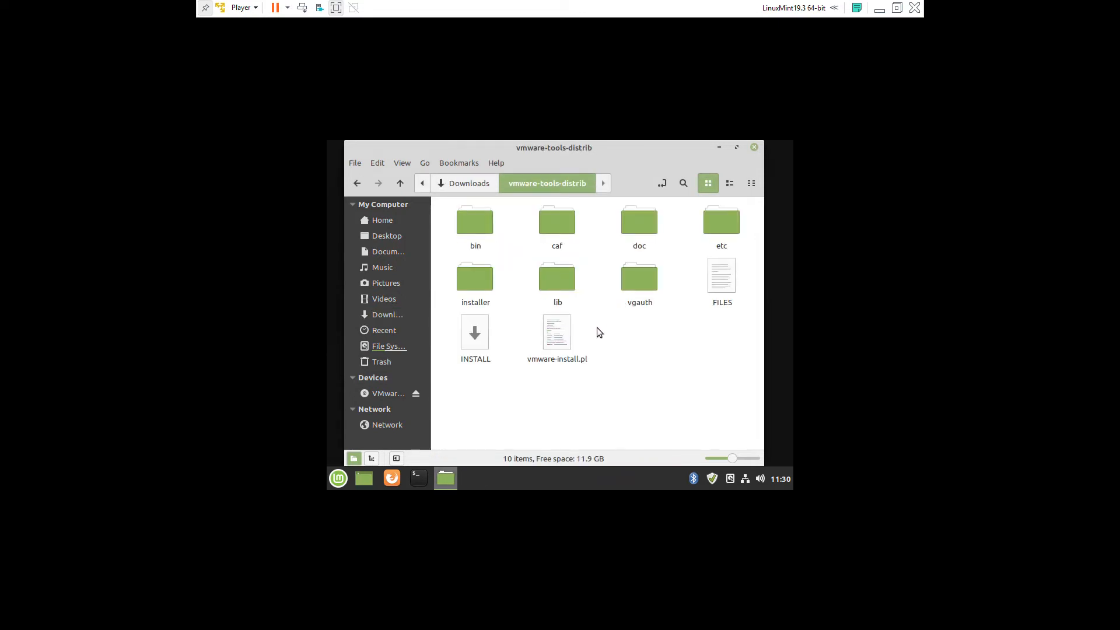
Copy the command "./vmware-install.pl" from the INSTALL file and close the file
double_click(474, 335)
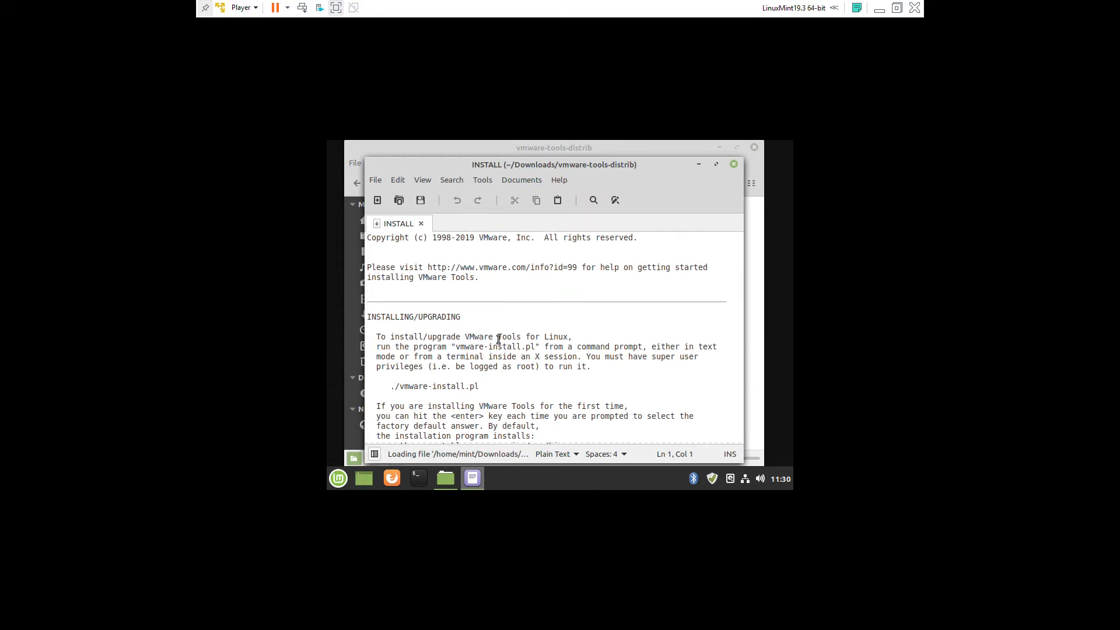
left_click_drag(390, 386, 483, 388)
right_click(464, 386)
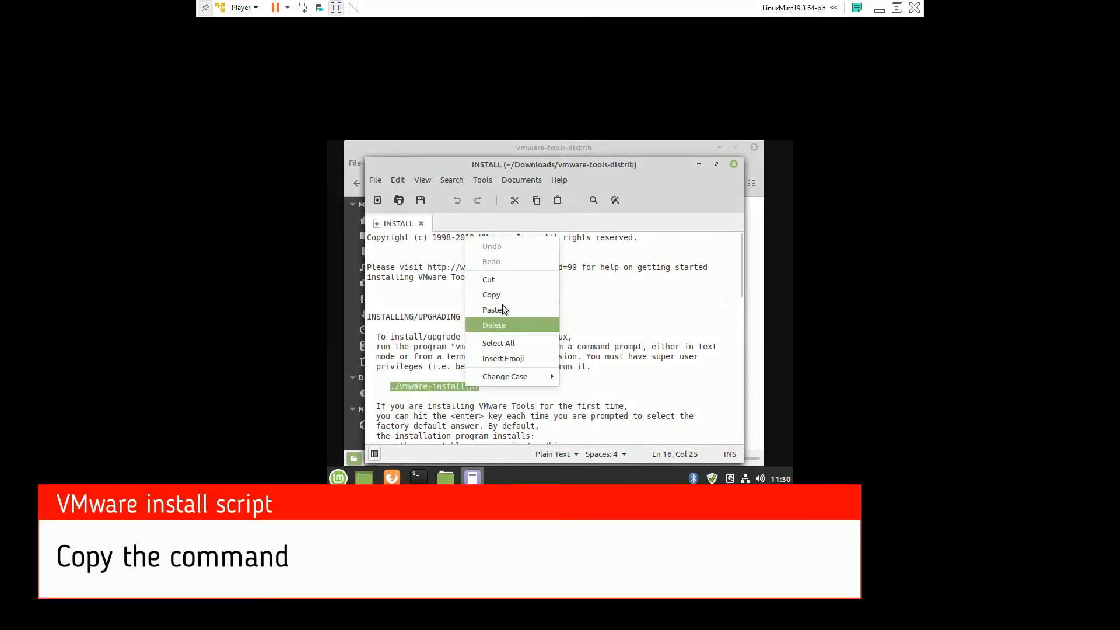
left_click(502, 299)
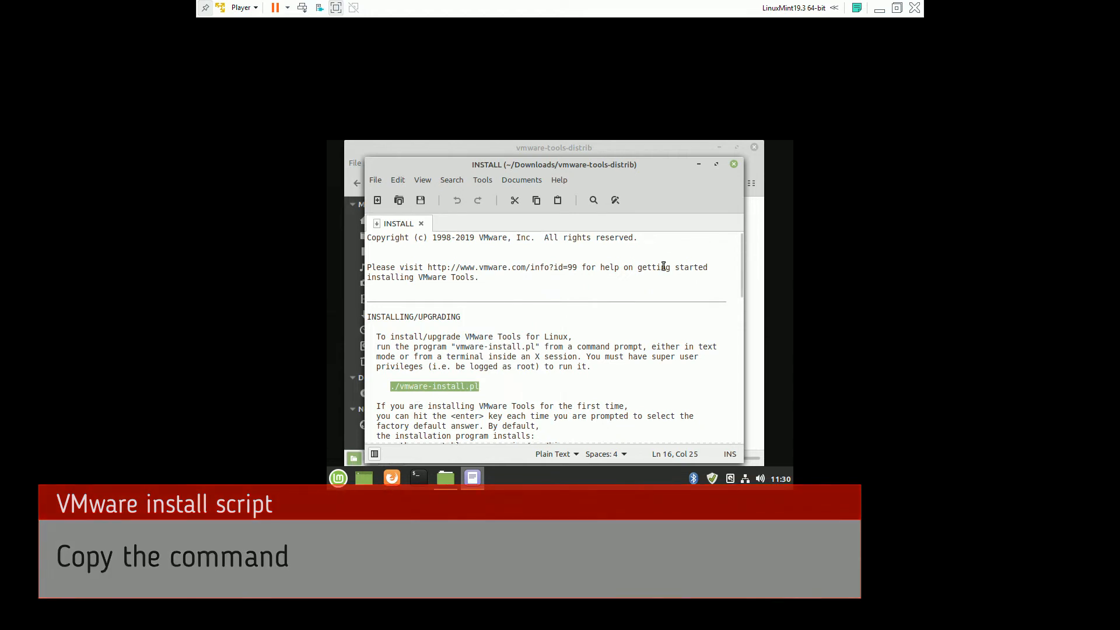
left_click(733, 165)
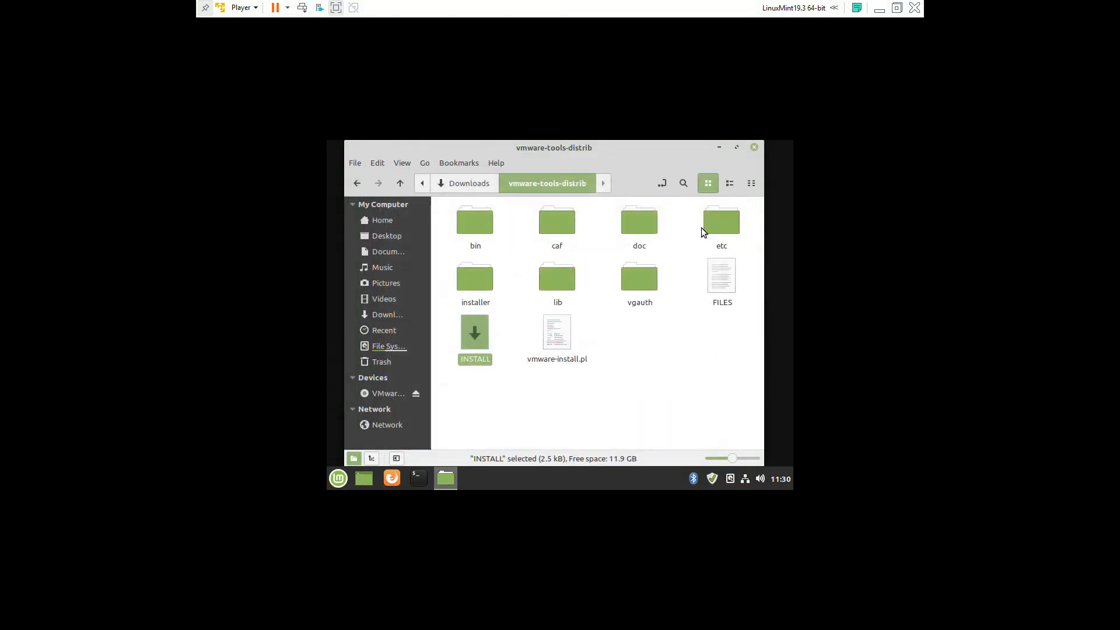
Open a terminal, change to the Downloads directory, and list its contents with ls
left_click(418, 479)
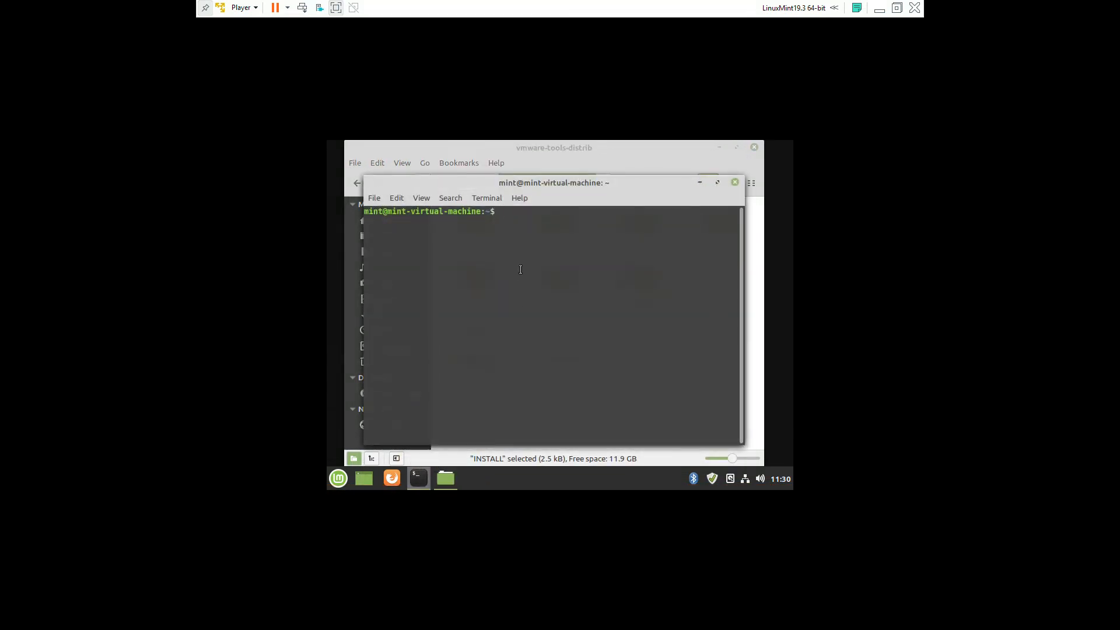
type("cd Down")
key("Tab")
key("Return")
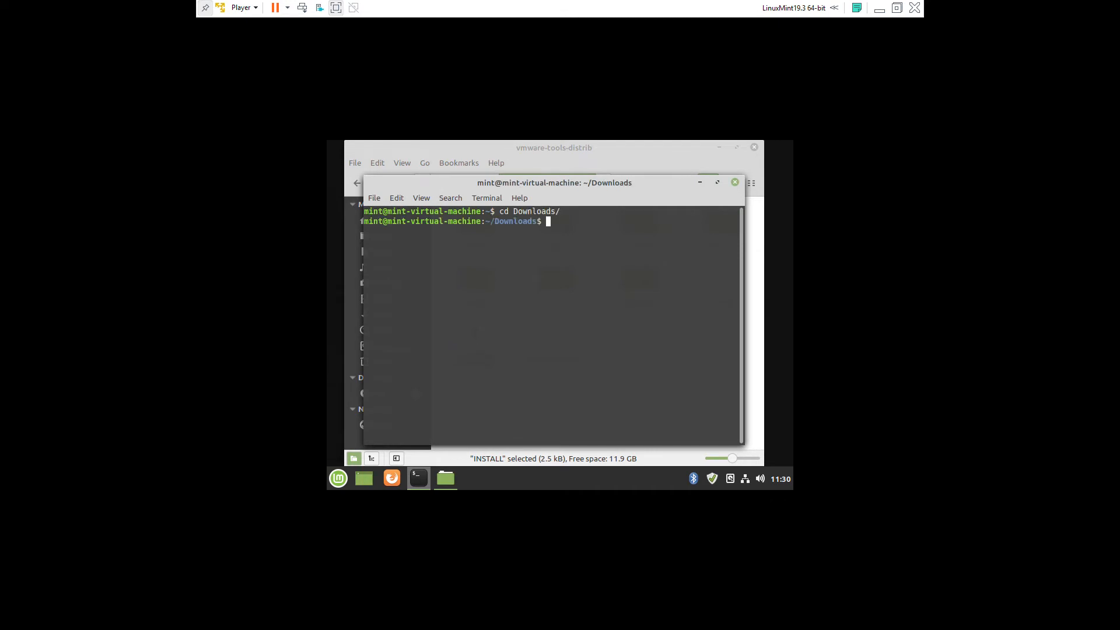
type("ls")
key("Return")
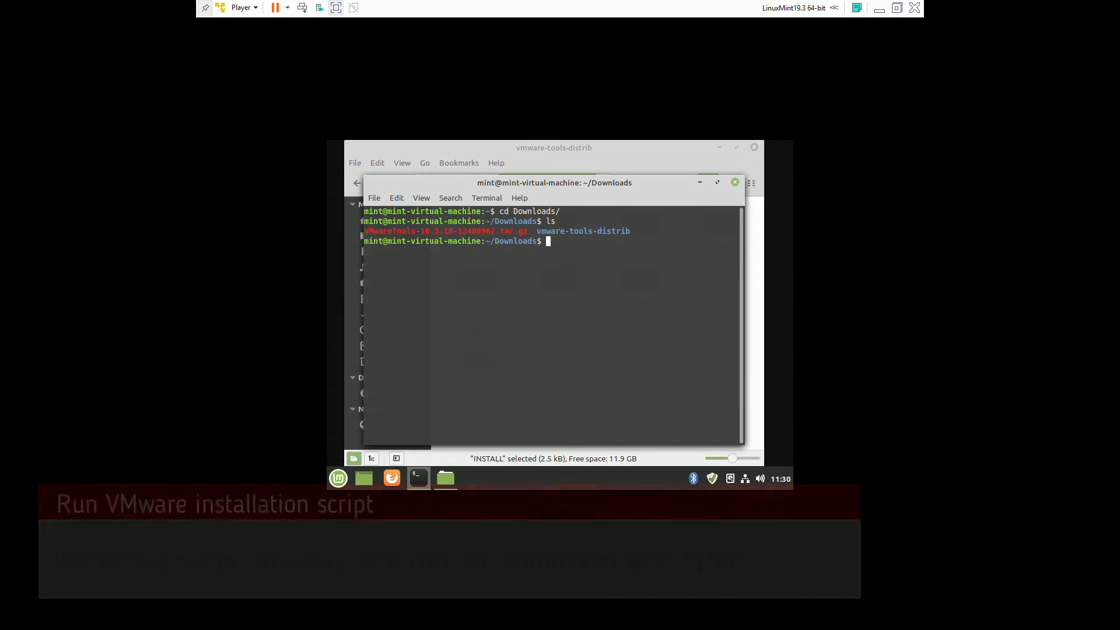
Change into the vmware-tools-distrib directory in the terminal and list its contents with ls
type("cd vmwa")
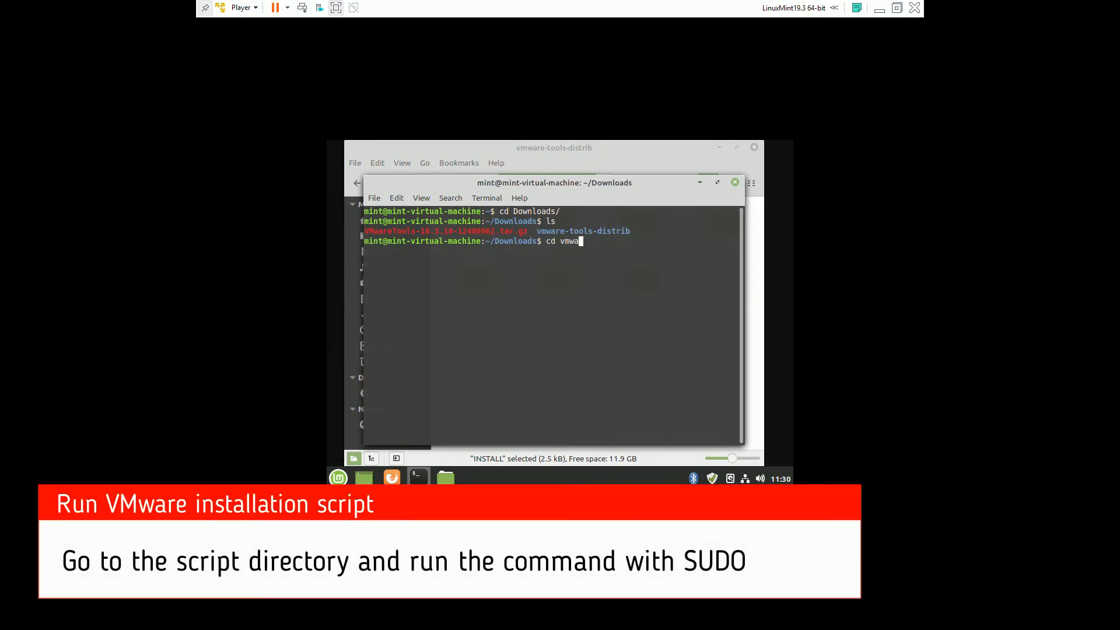
key("Tab")
key("Return")
type("ls")
key("Return")
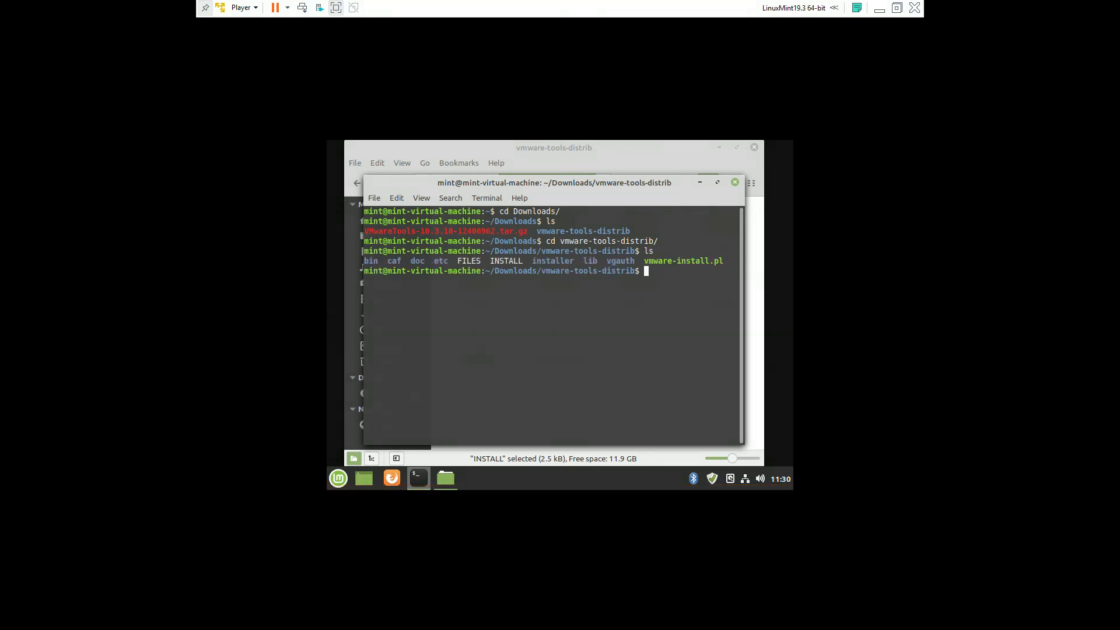
Run the copied installer command with sudo as "sudo ./vmware-install.pl" and enter the account password
type("sudo")
right_click(656, 296)
left_click(683, 368)
key("Return")
type("********")
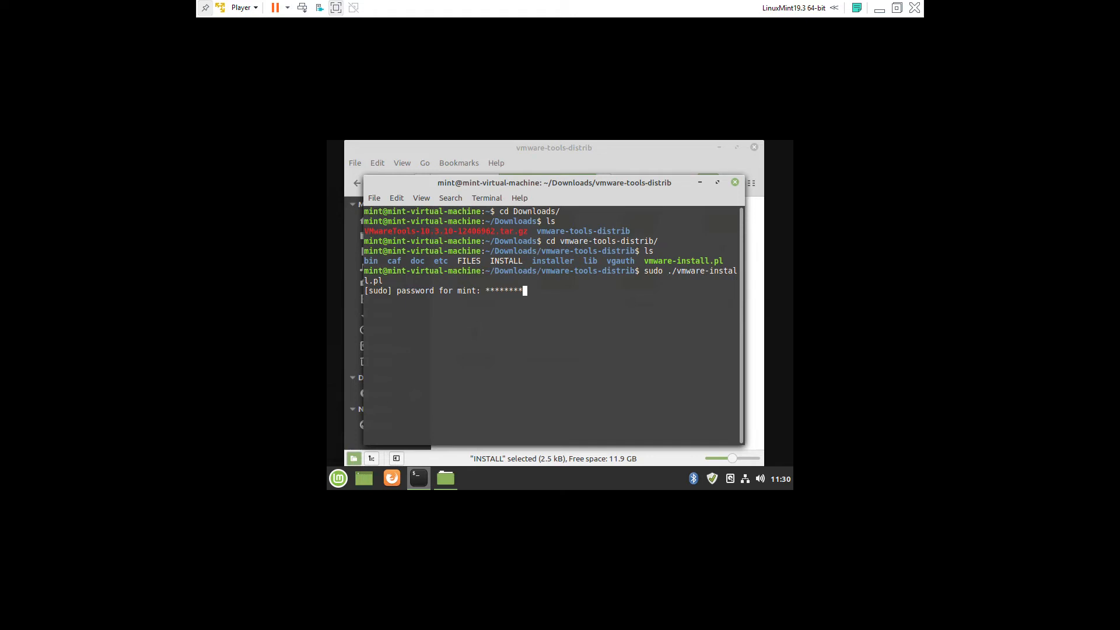
key("Return")
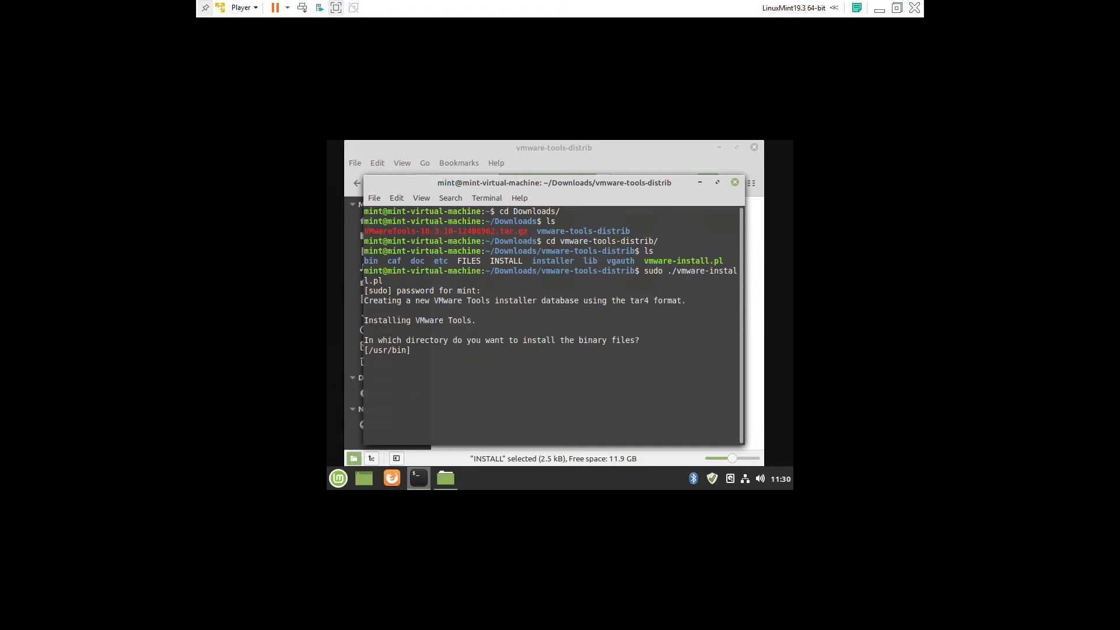
Accept the installer's default directories for binary, init, daemon, library, common agent and documentation files, and agree to create the missing paths
key("Return")
key("Return")
key("Return")
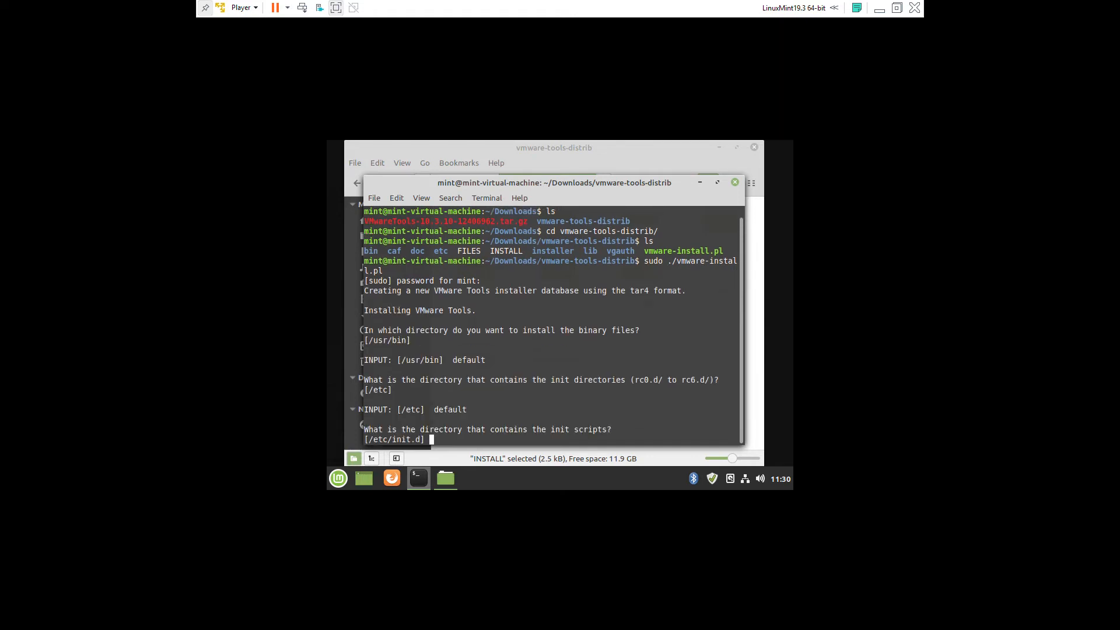
key("Return")
key("Return")
key("Return")
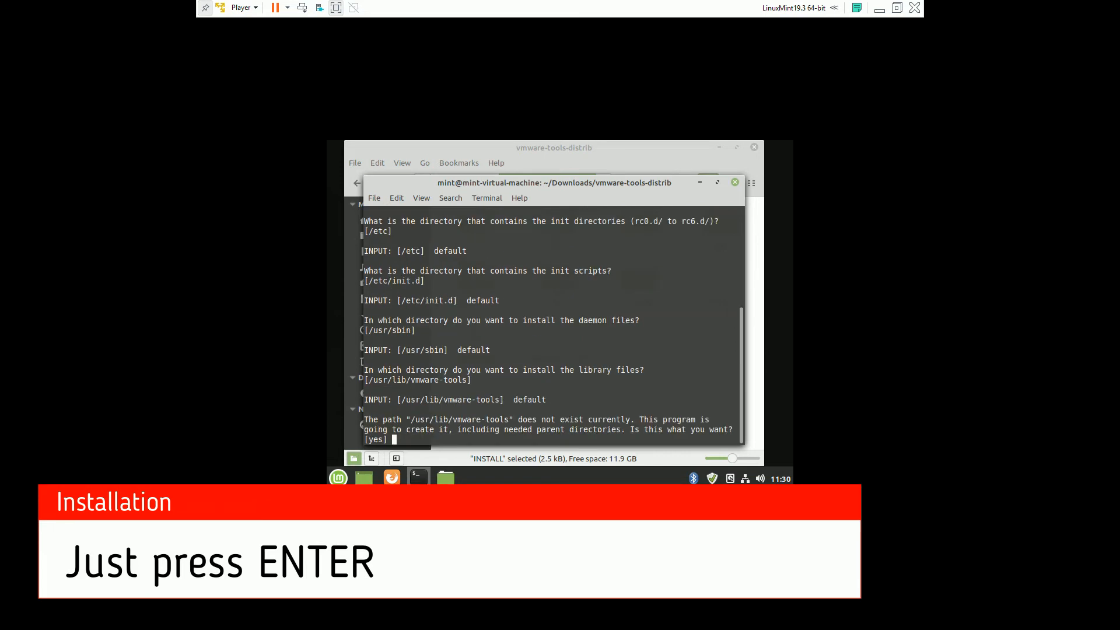
key("Return")
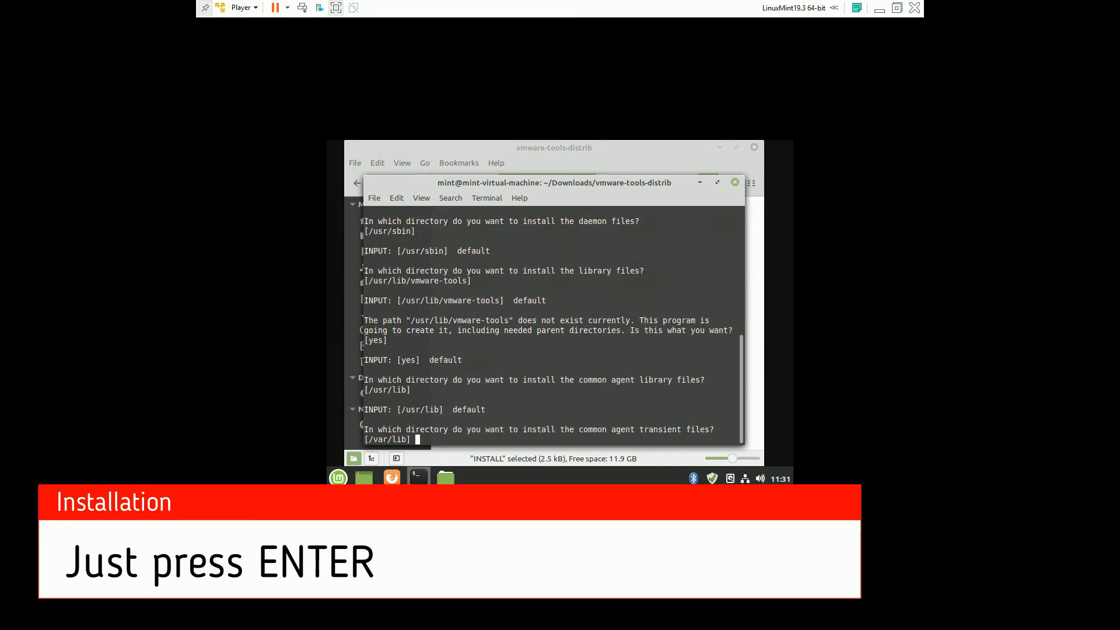
key("Return")
key("Return")
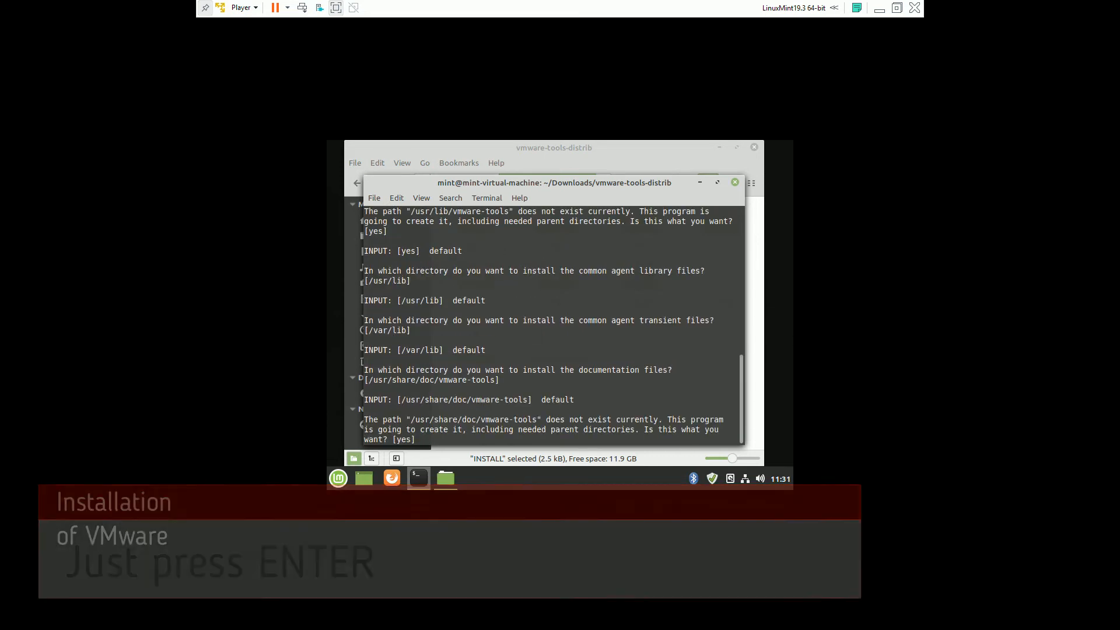
key("Return")
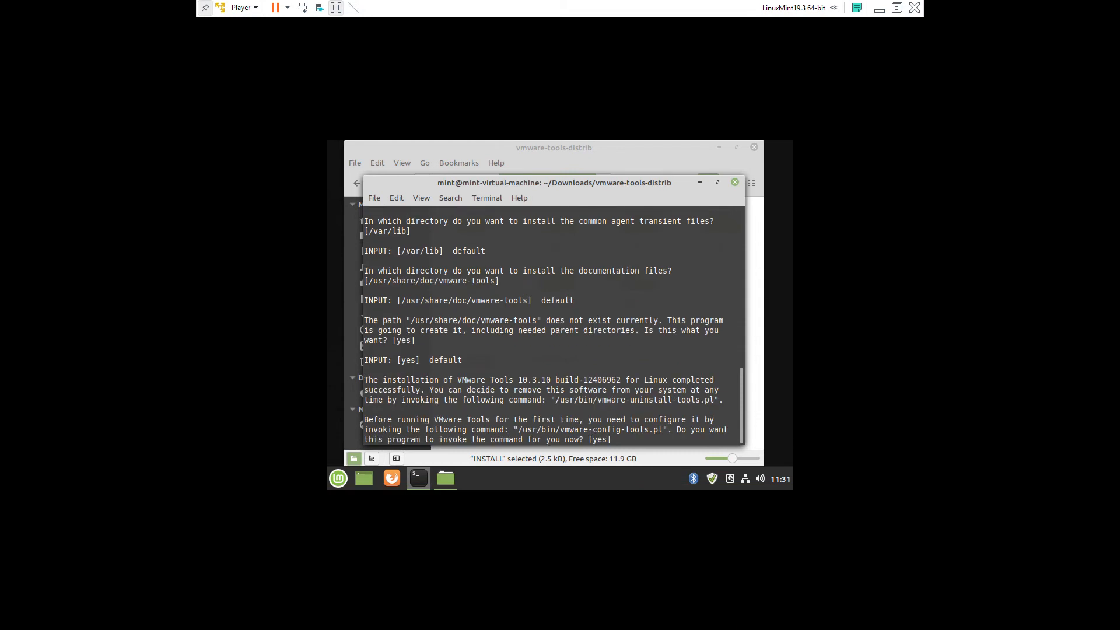
Run the VMware Tools configuration with its defaults: enable shared folders, vmblock and Guest Authentication, and answer no to Common Agent
key("Return")
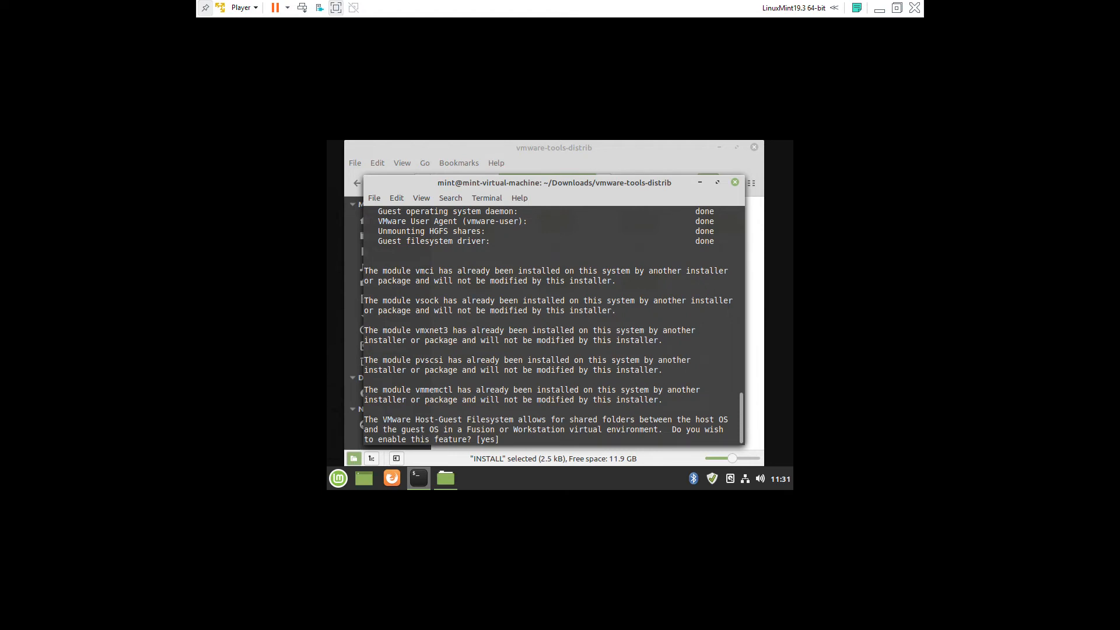
key("Return")
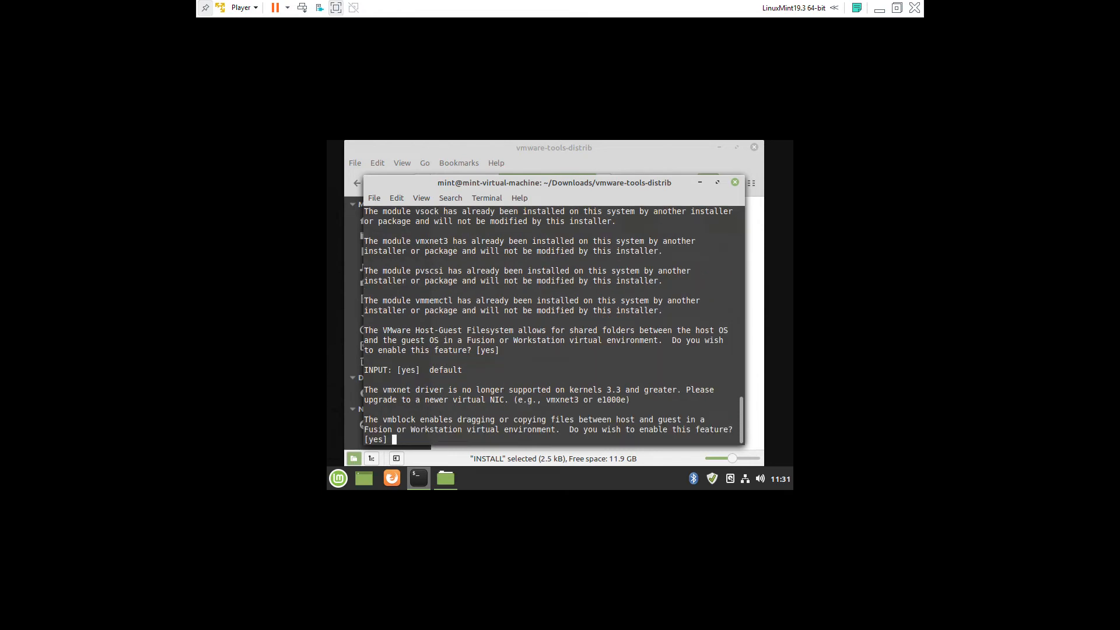
key("Return")
key("Return")
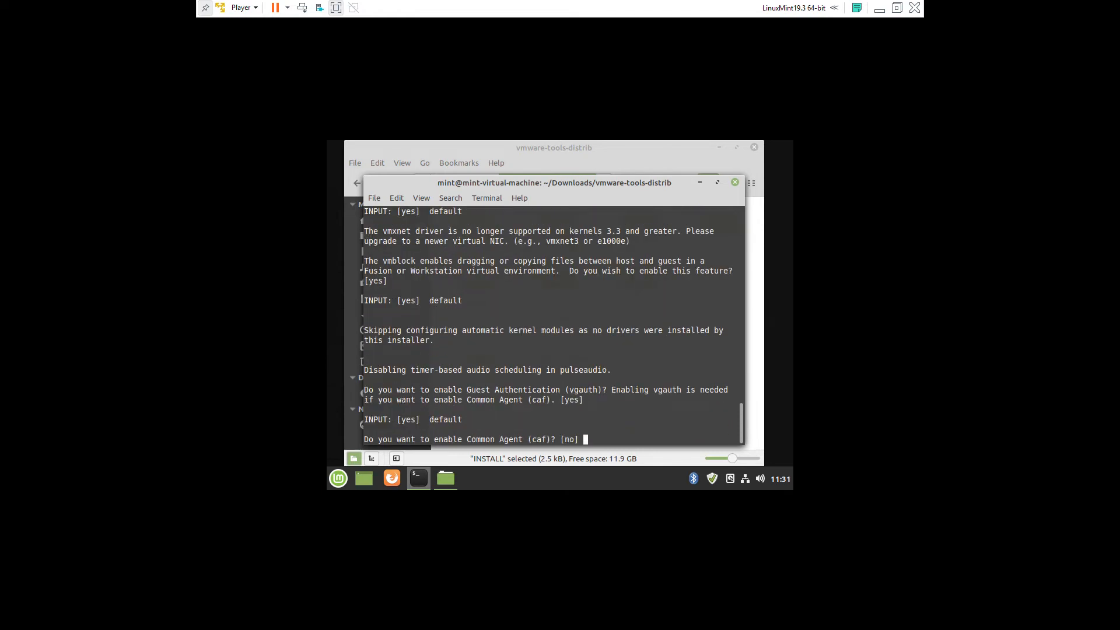
key("Return")
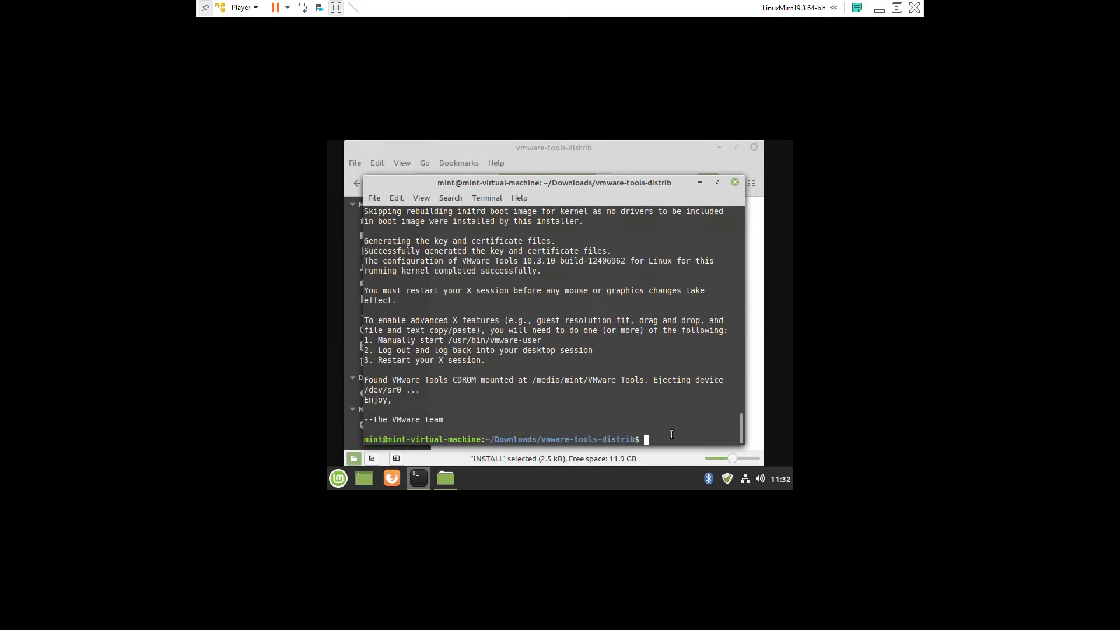
Exit the terminal and close the vmware-tools-distrib folder window
type("exit")
key("Return")
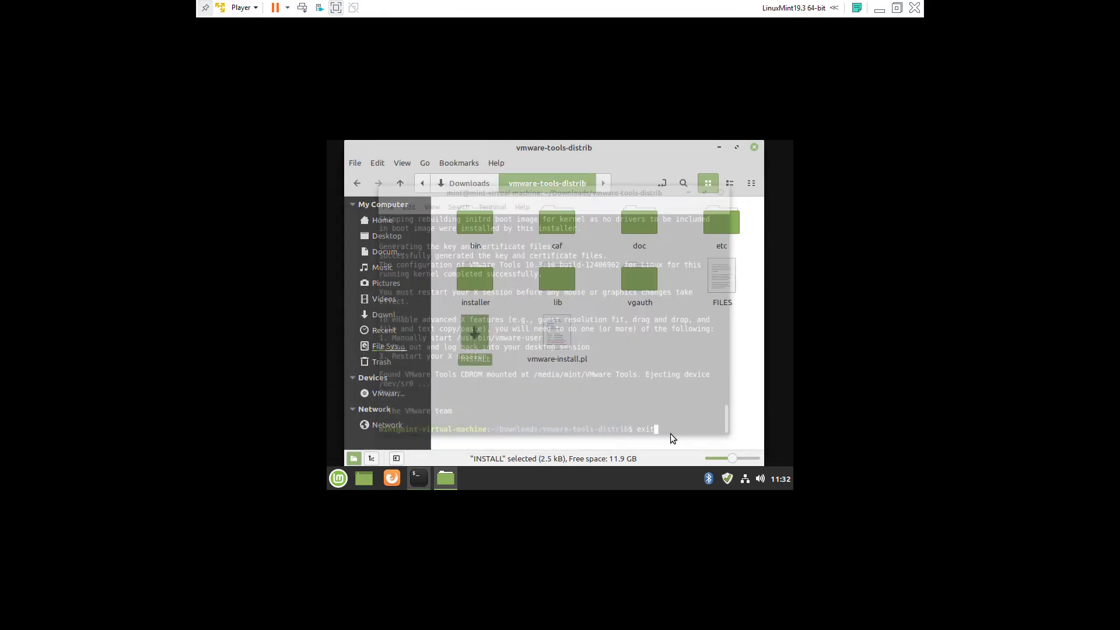
left_click(753, 148)
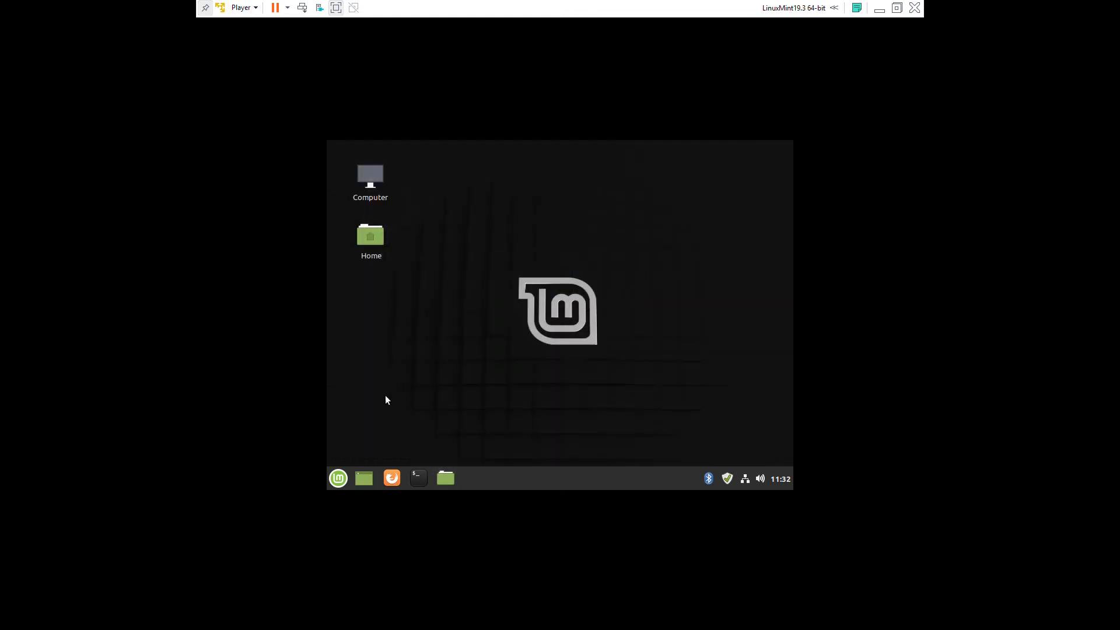
Restart the Linux Mint guest system and close the Welcome window after it boots
left_click(348, 480)
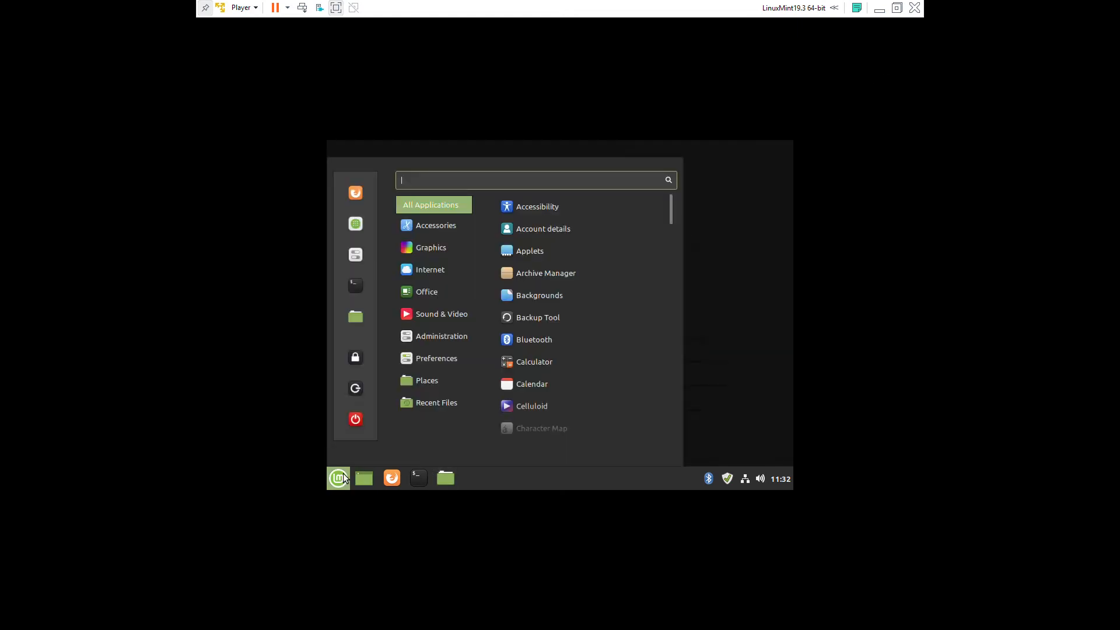
left_click(352, 418)
left_click(537, 332)
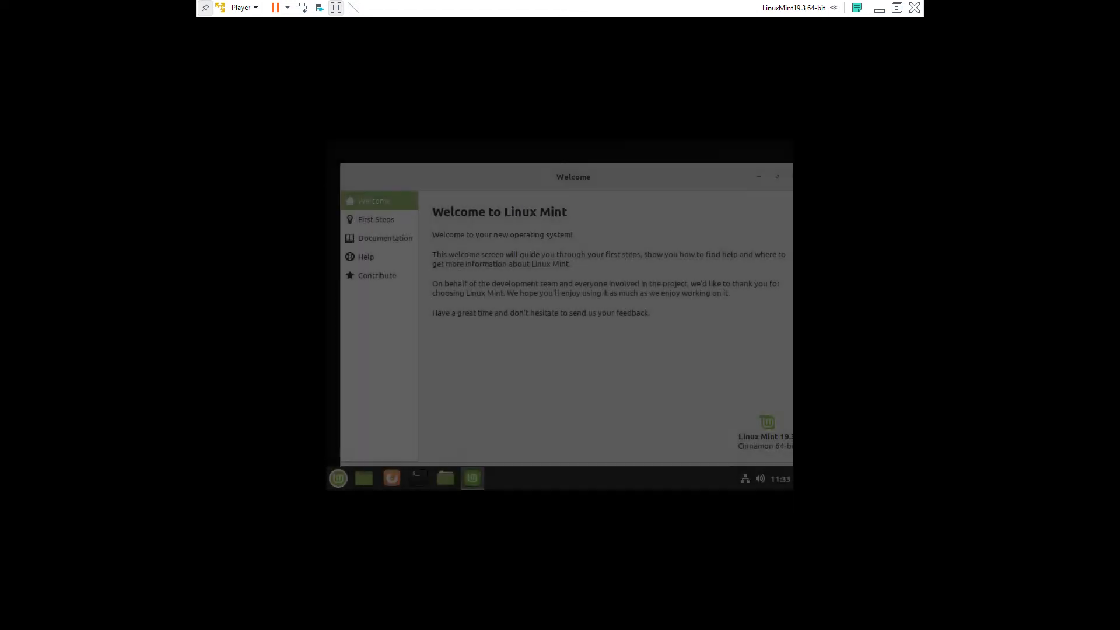
left_click_drag(653, 180, 613, 187)
left_click(756, 184)
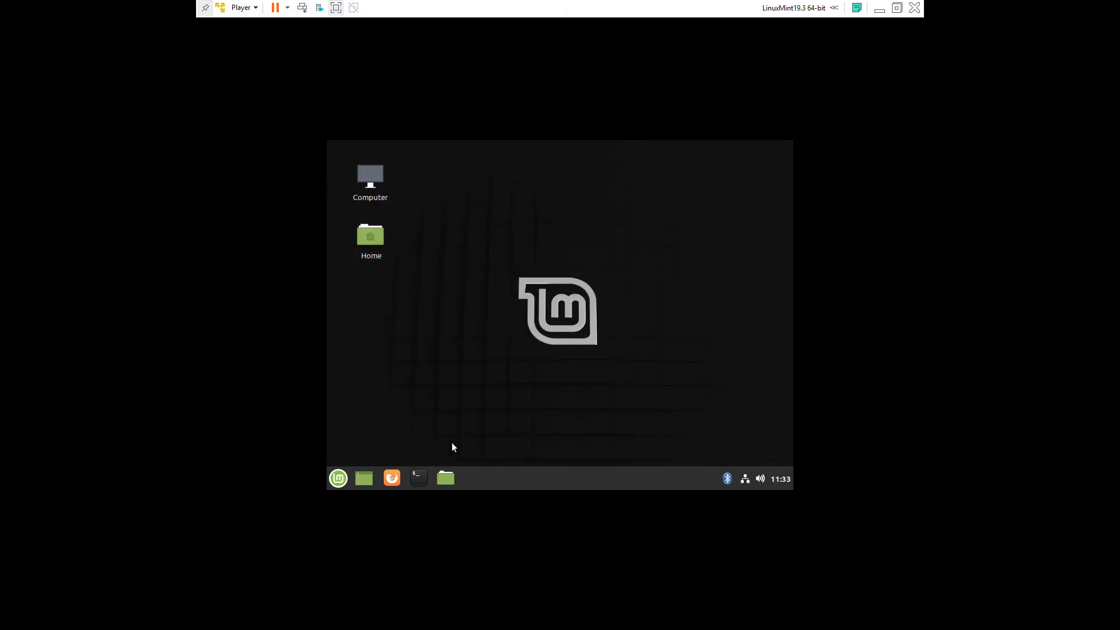
Open a terminal and run "inxi -G" to check the graphics device and driver
left_click(421, 477)
right_click(495, 242)
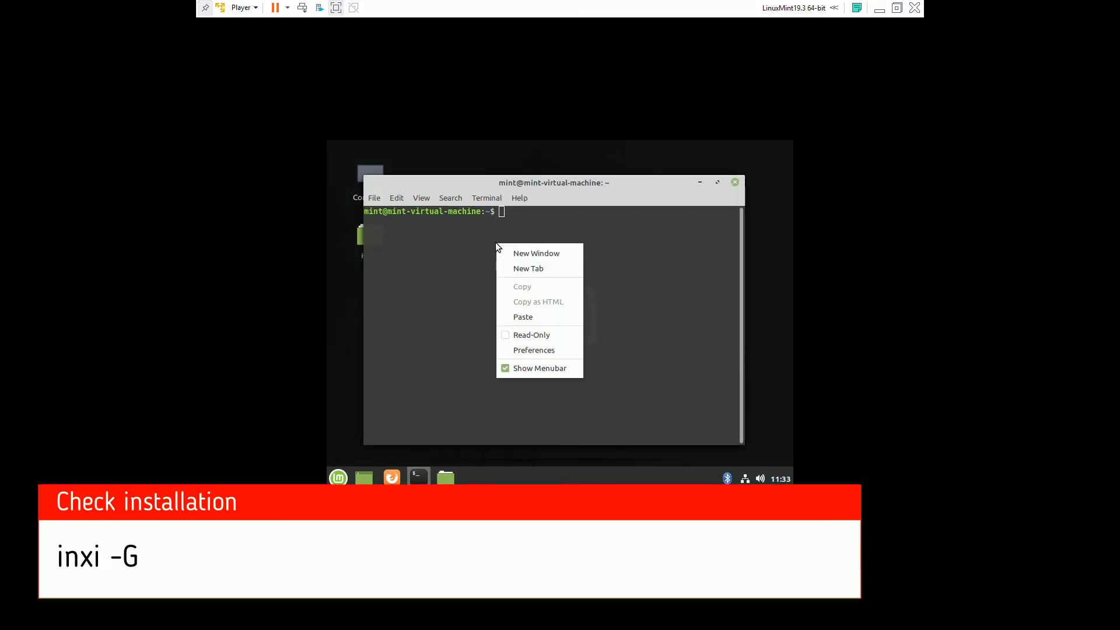
left_click(513, 316)
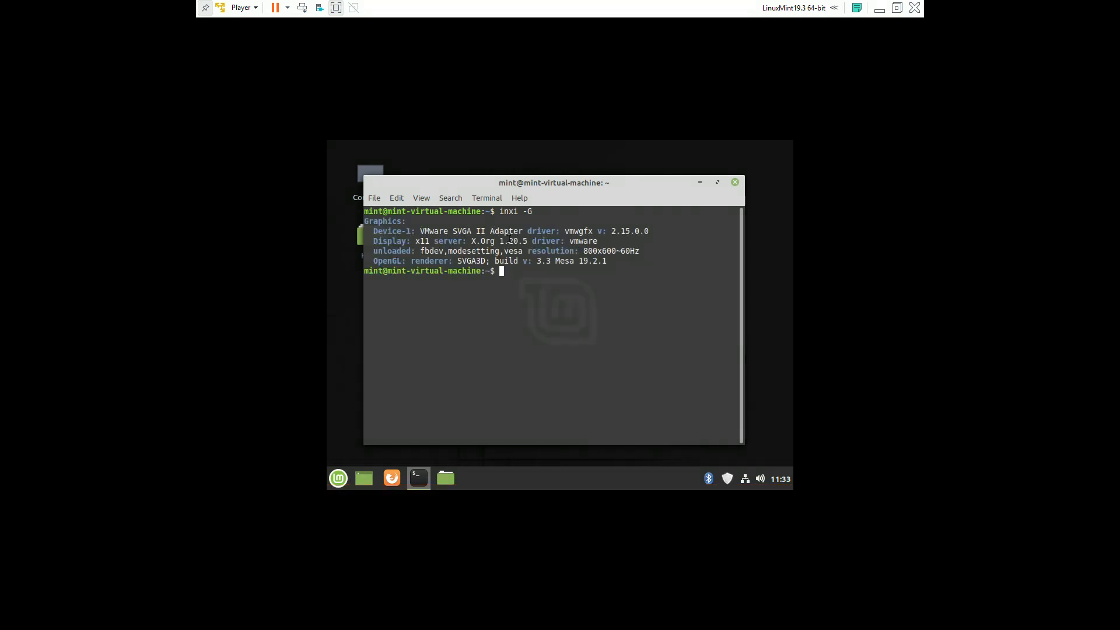
left_click_drag(422, 231, 530, 231)
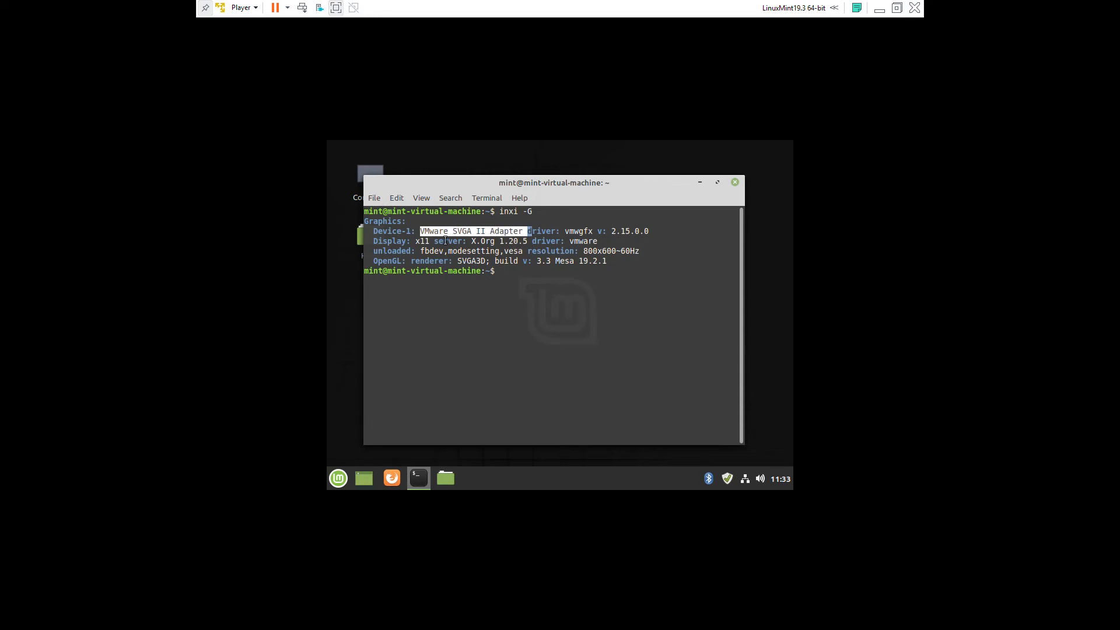
left_click(516, 276)
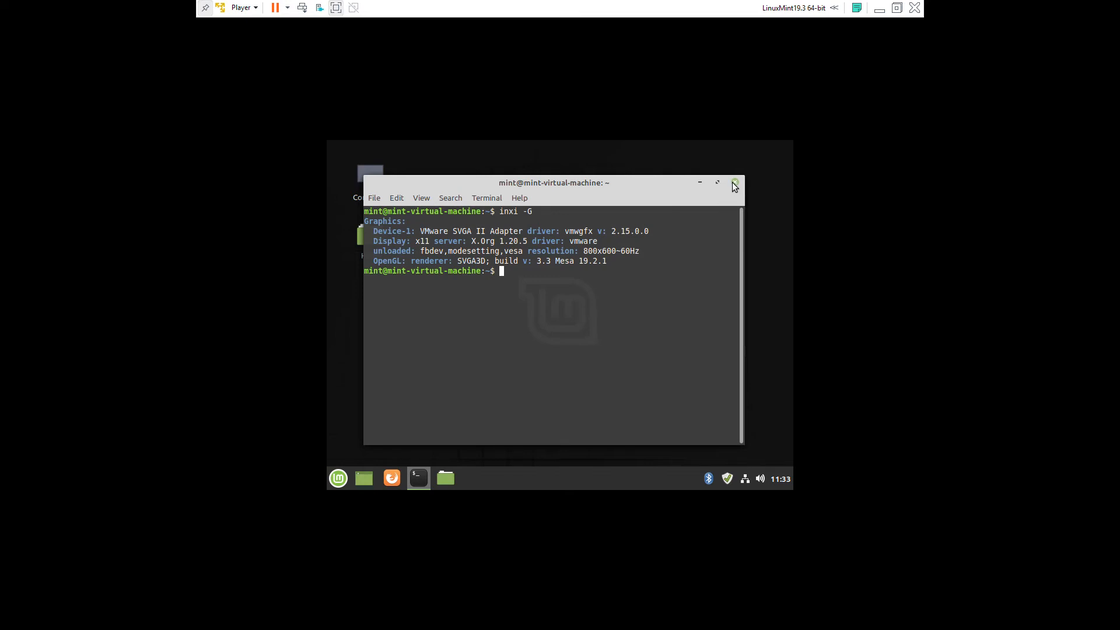
Run "xrandr", examine the connected display's name and its available resolutions, and close the terminal
right_click(559, 303)
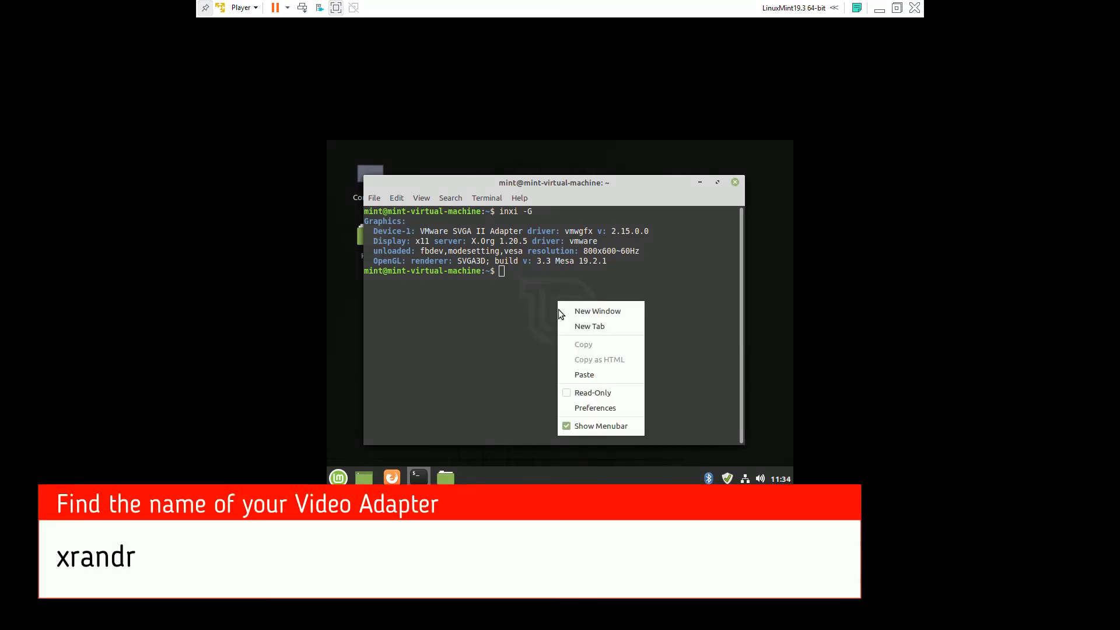
left_click(577, 374)
key("Return")
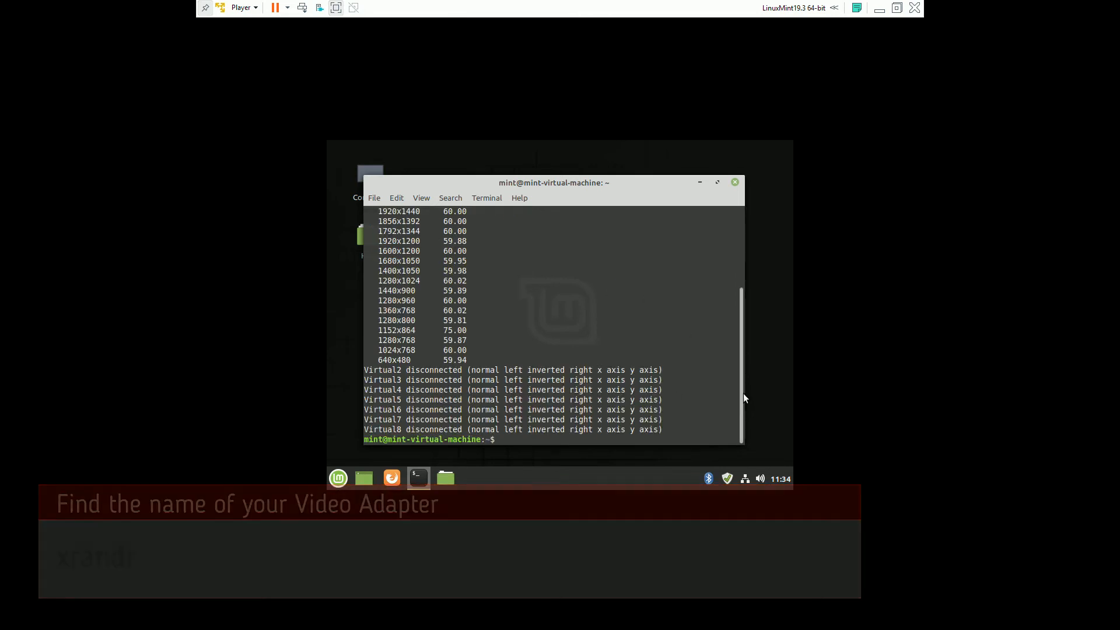
left_click_drag(742, 394, 735, 316)
scroll(419, 330, "up", 2)
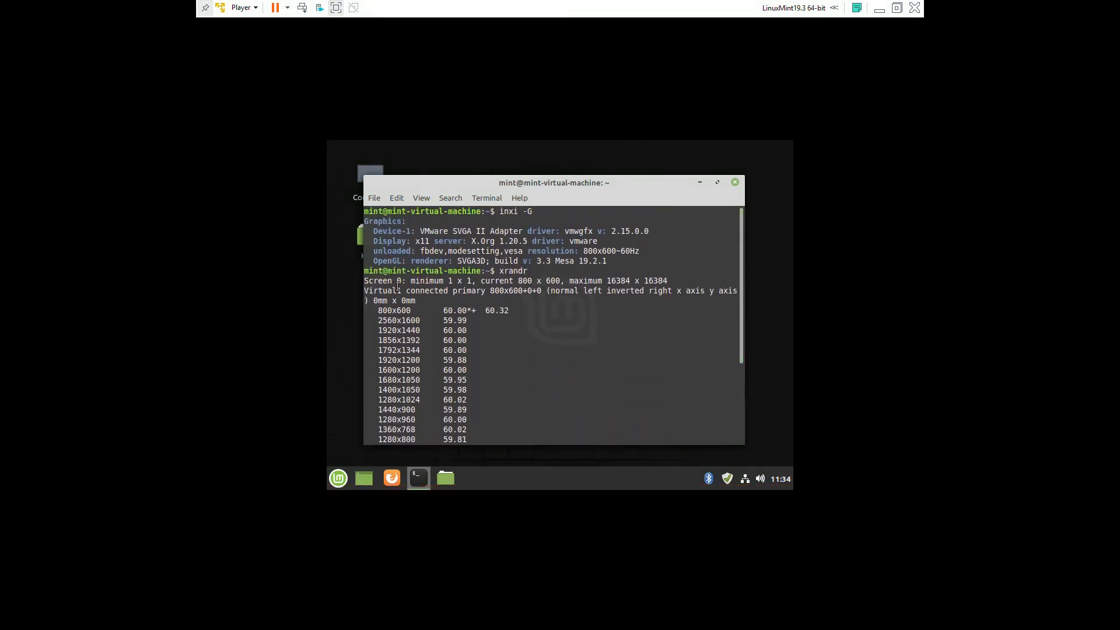
left_click_drag(400, 290, 365, 291)
left_click_drag(740, 335, 740, 429)
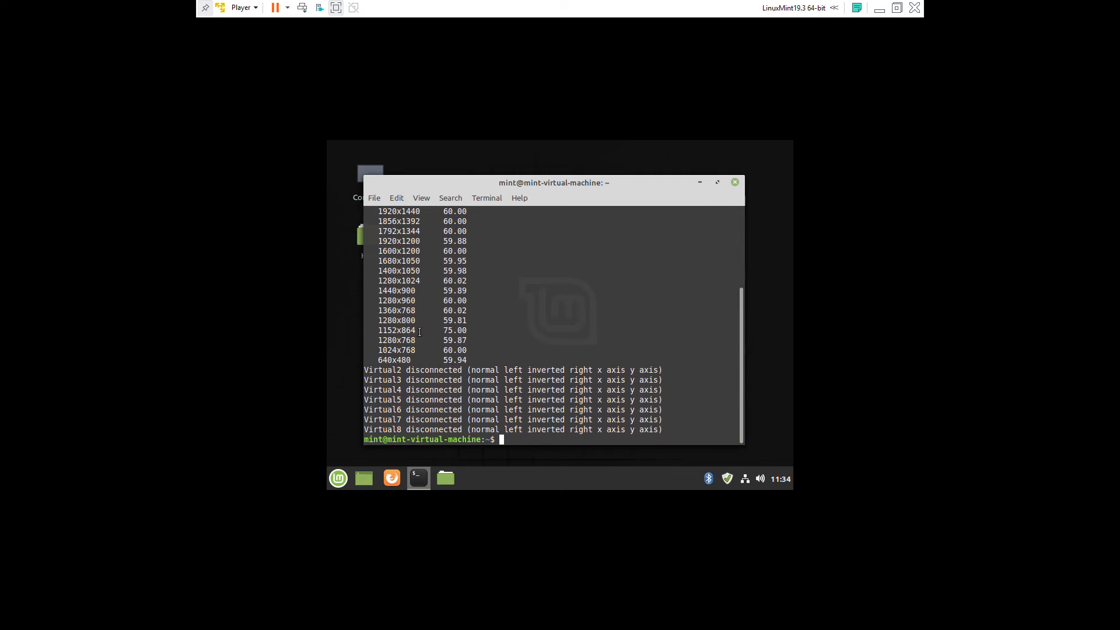
scroll(421, 330, "up", 1)
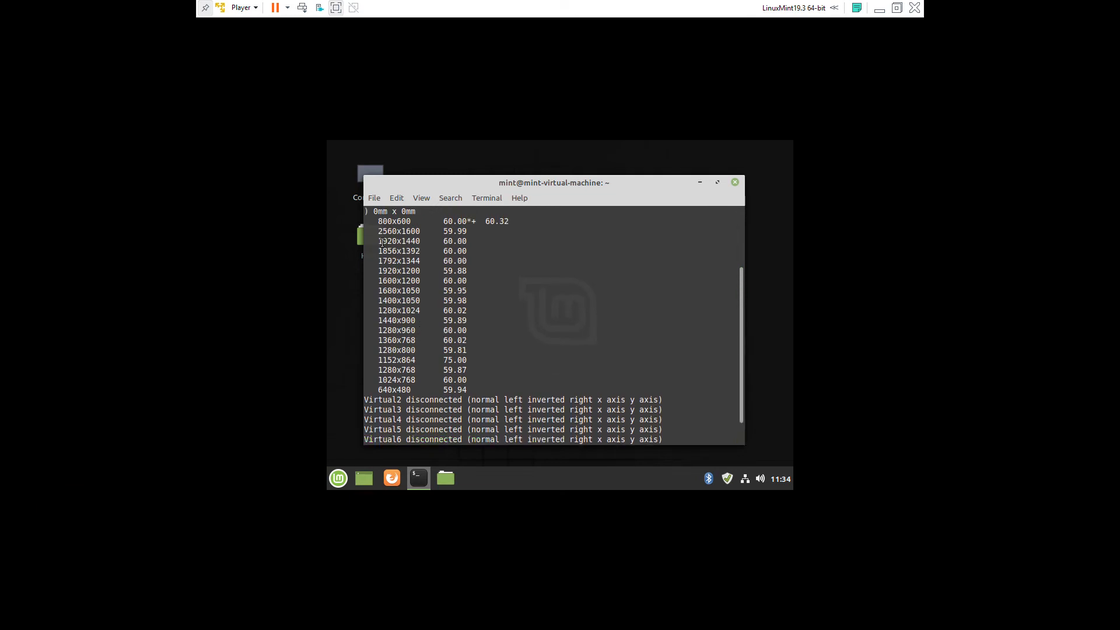
left_click_drag(378, 241, 419, 271)
left_click(735, 182)
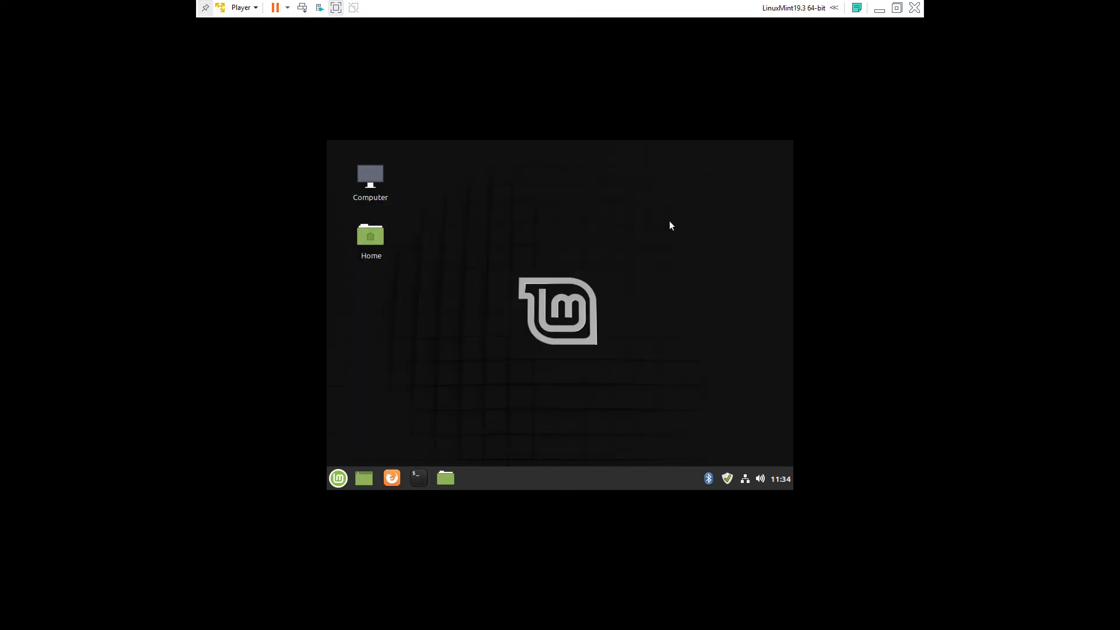
In the Display settings, apply the 1680 x 1050 (16:10) resolution, keep the configuration, and close the settings
left_click(338, 479)
mouse_move(434, 380)
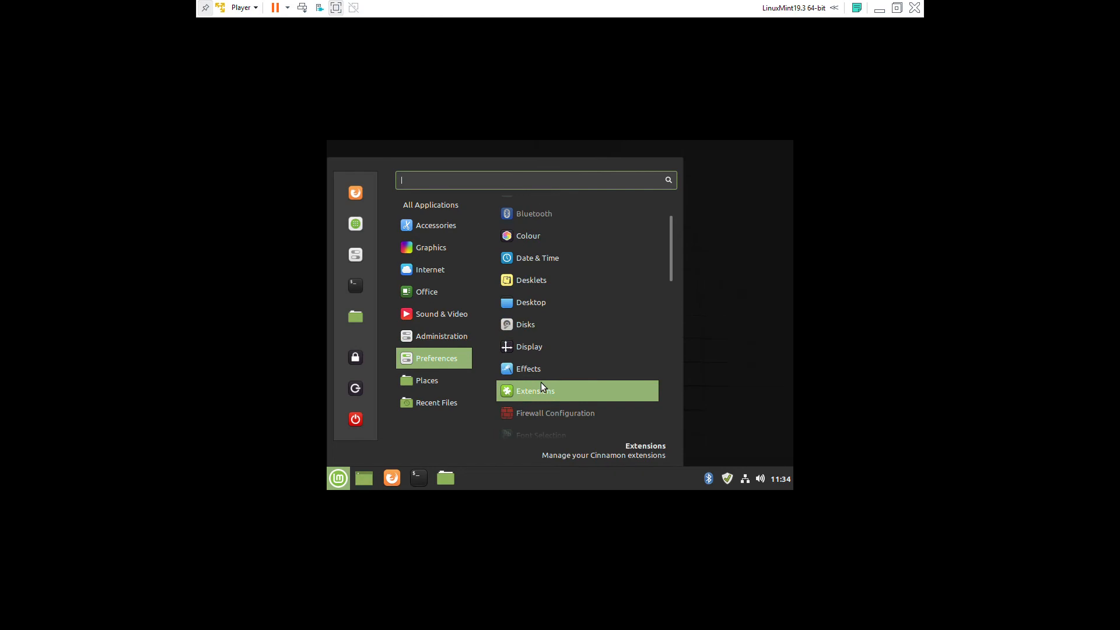
left_click(529, 348)
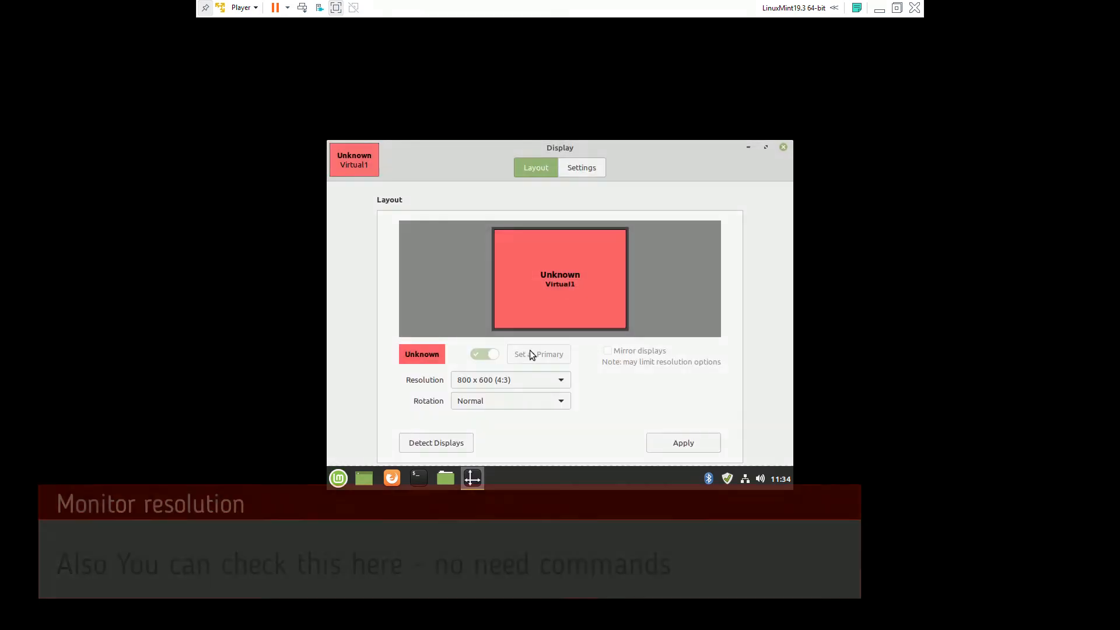
left_click(517, 379)
scroll(514, 277, "up", 2)
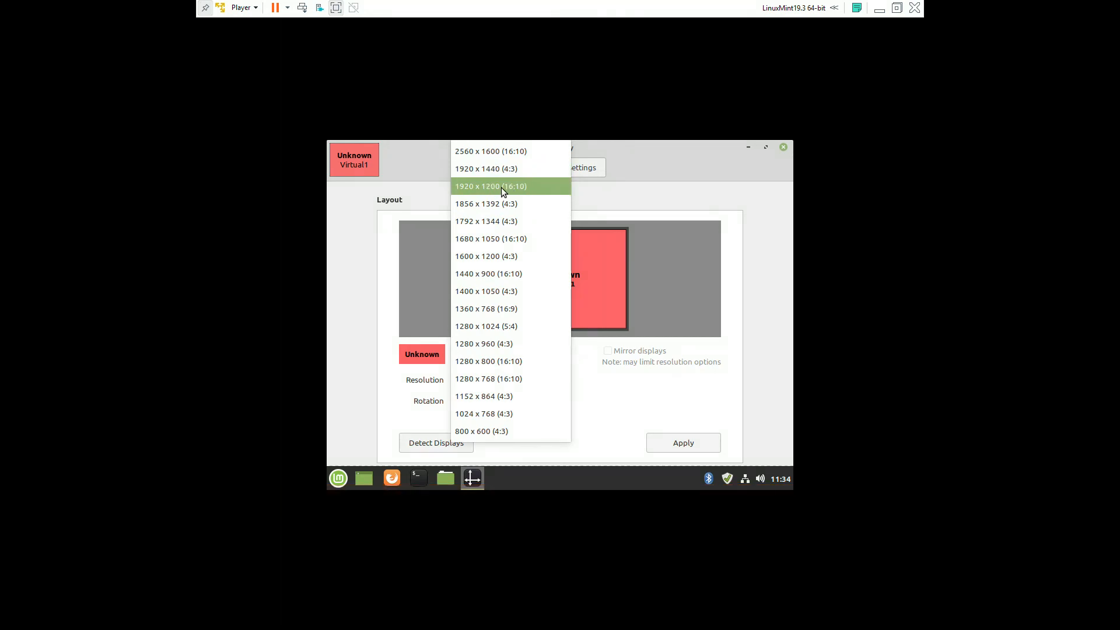
left_click(502, 239)
left_click(682, 443)
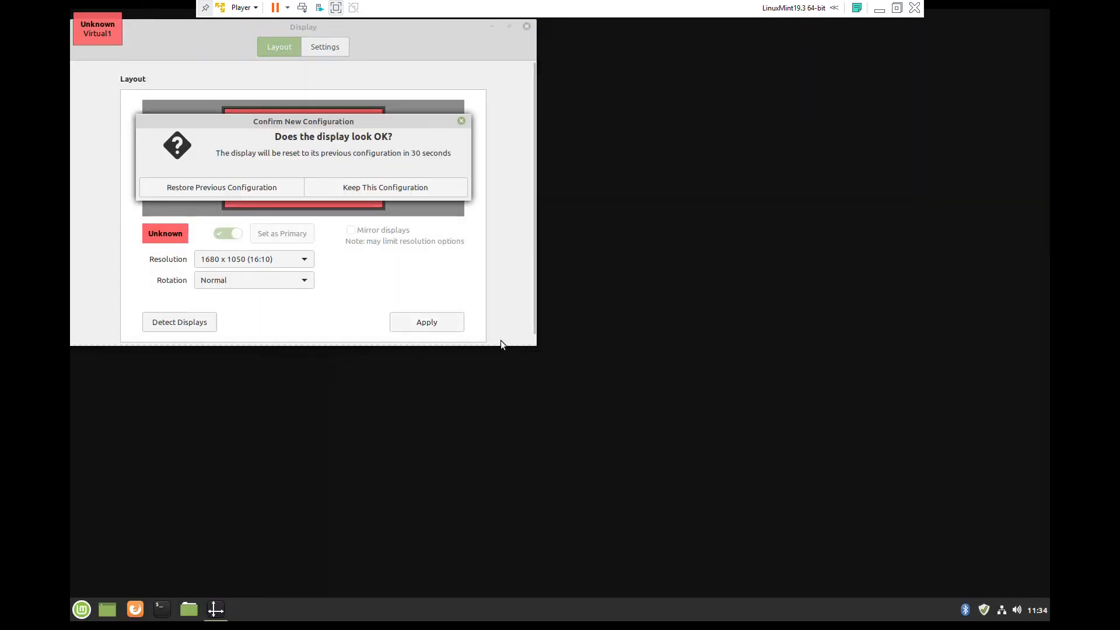
left_click(359, 190)
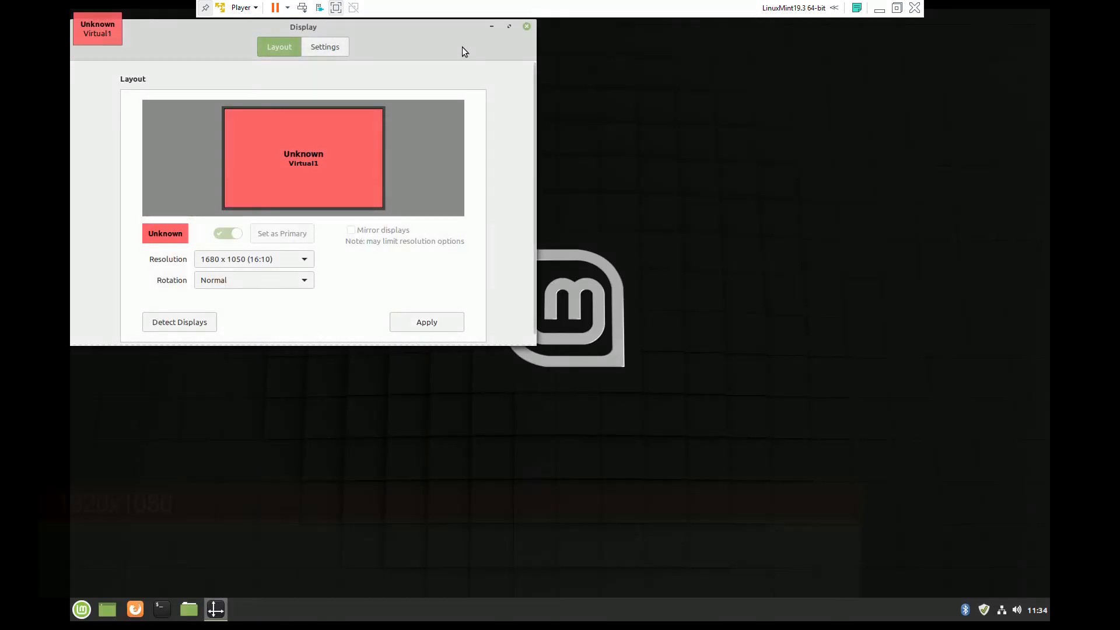
left_click(527, 26)
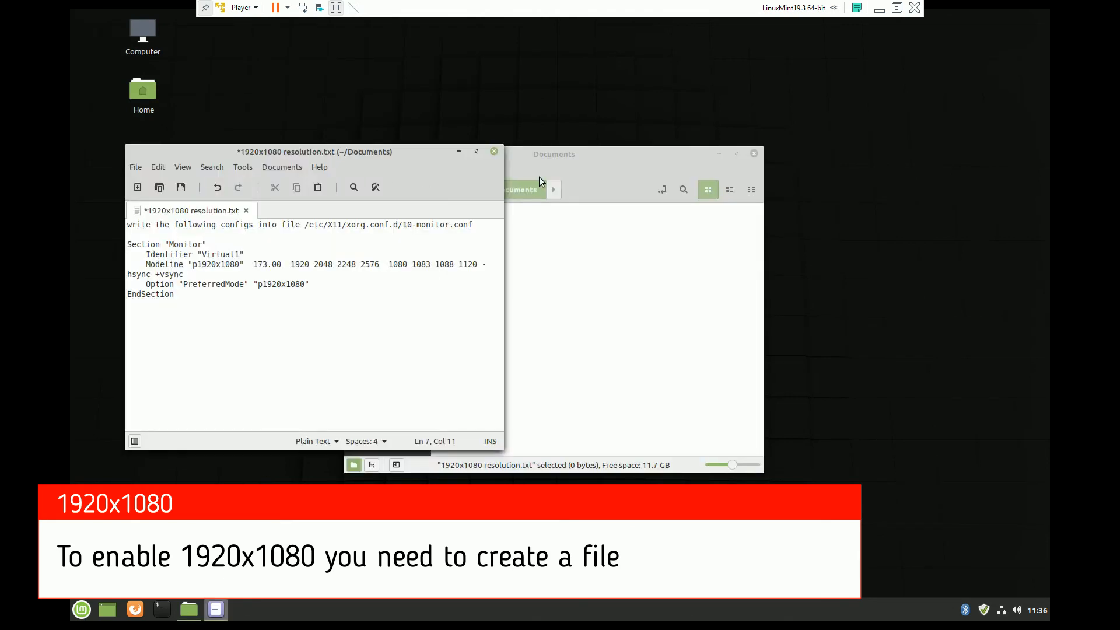
Close the Documents window and place a new file manager window beside the open 1920x1080 resolution text
left_click_drag(539, 177, 751, 181)
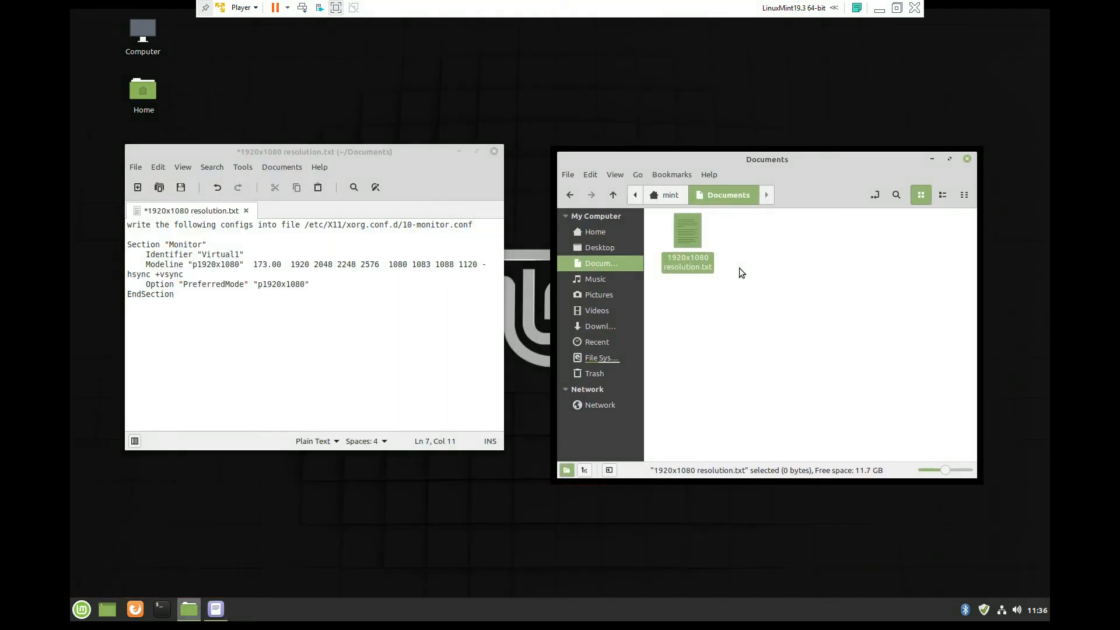
left_click(593, 265)
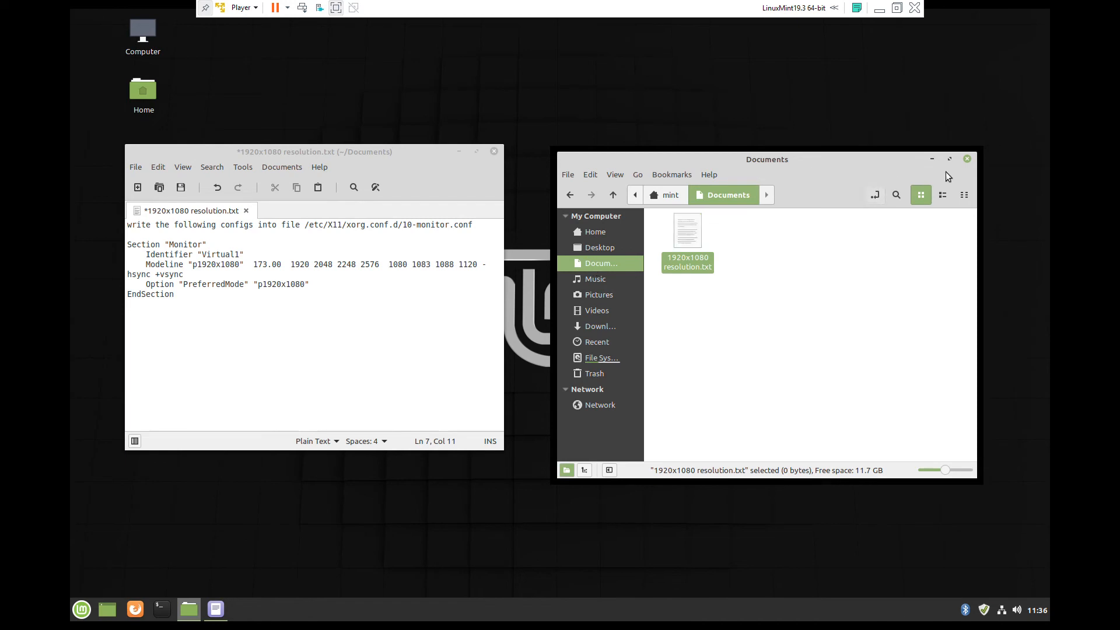
left_click(966, 158)
left_click(189, 609)
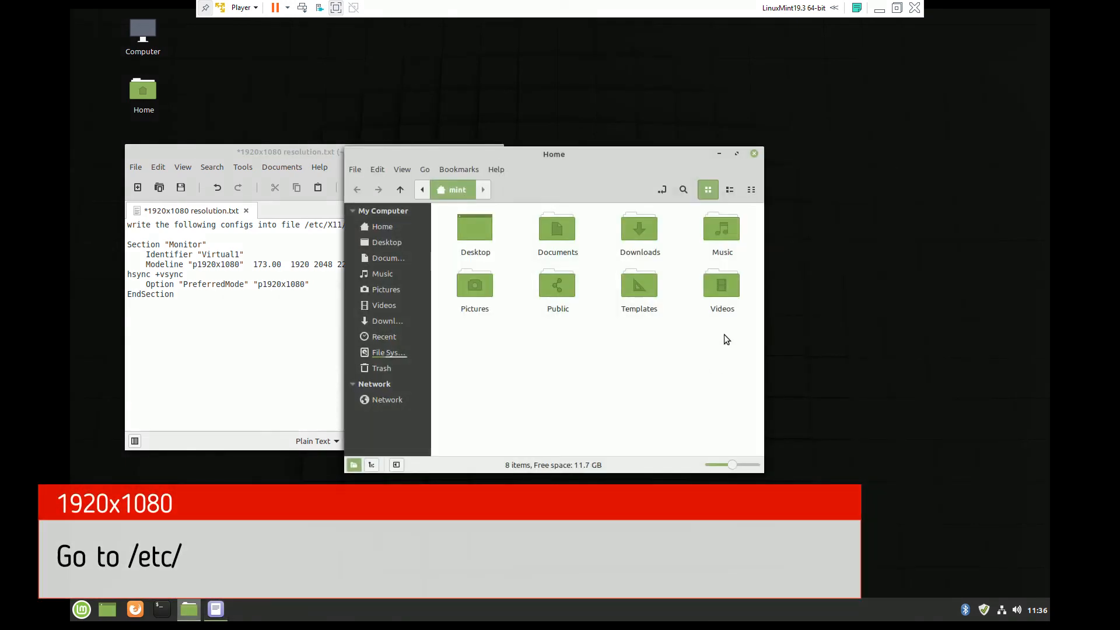
left_click_drag(564, 154, 789, 151)
Browse from the file system root into the etc folder and locate its X11 folder
left_click(613, 347)
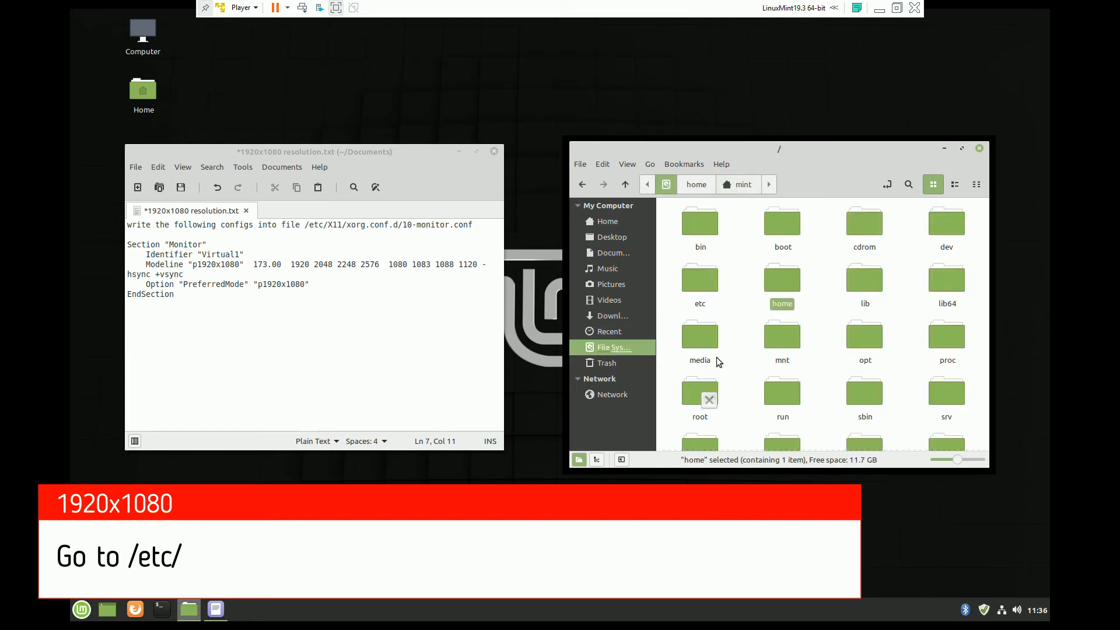
scroll(828, 329, "down", 3)
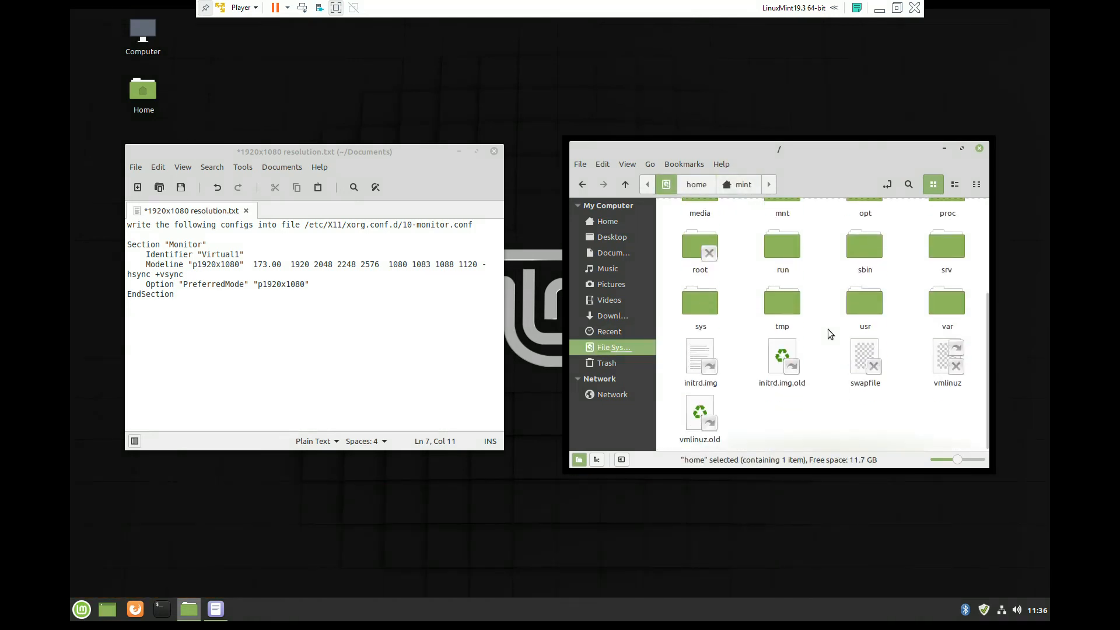
left_click_drag(309, 226, 350, 226)
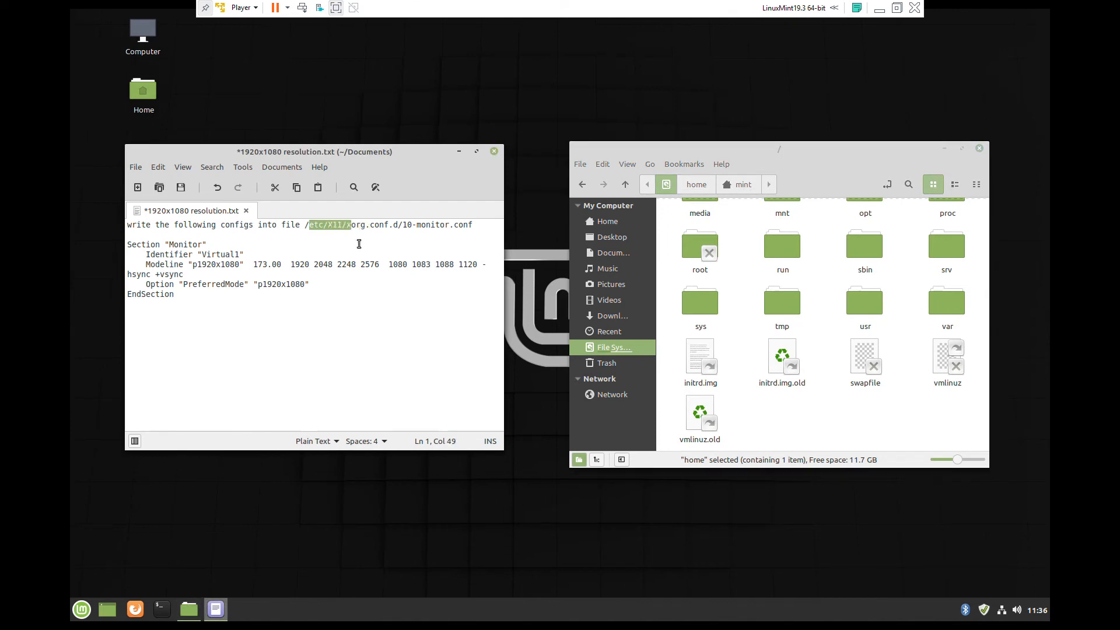
left_click(359, 244)
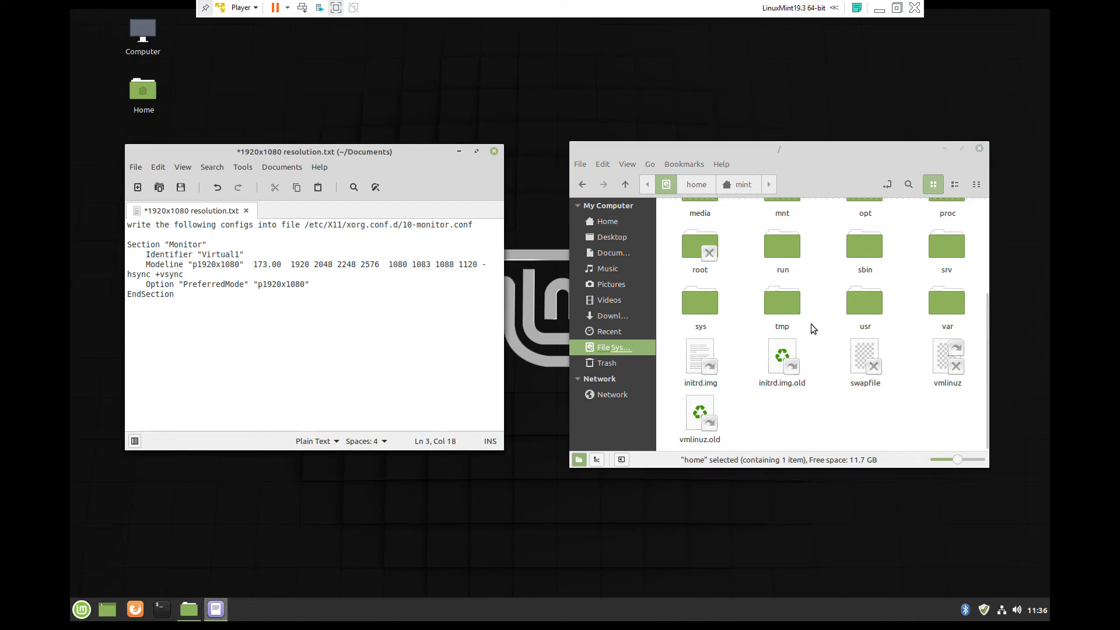
scroll(730, 245, "up", 5)
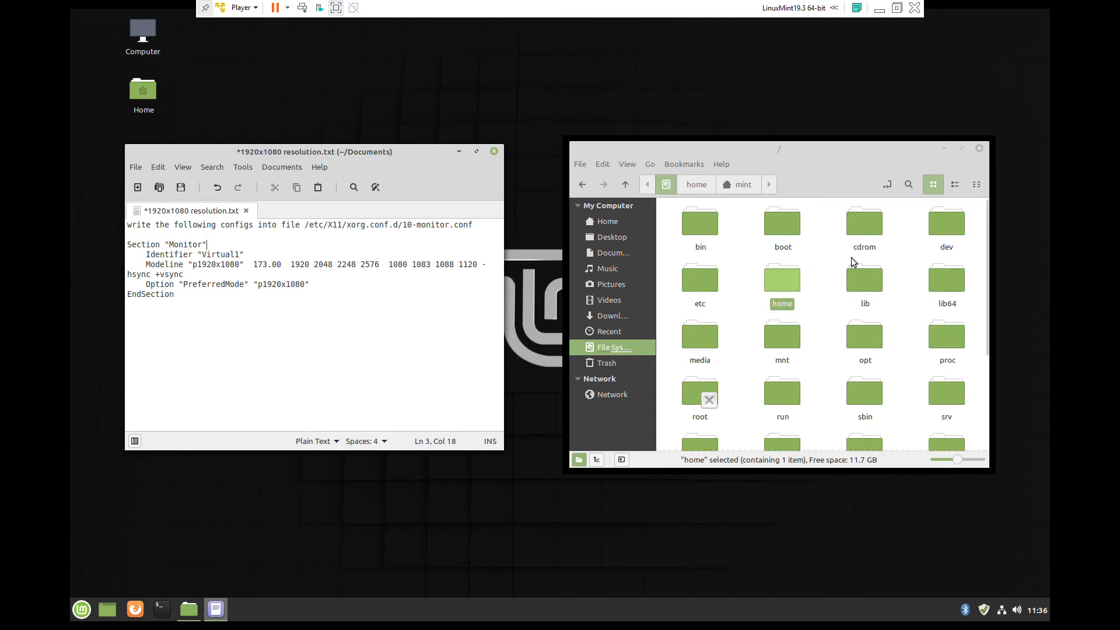
left_click(701, 283)
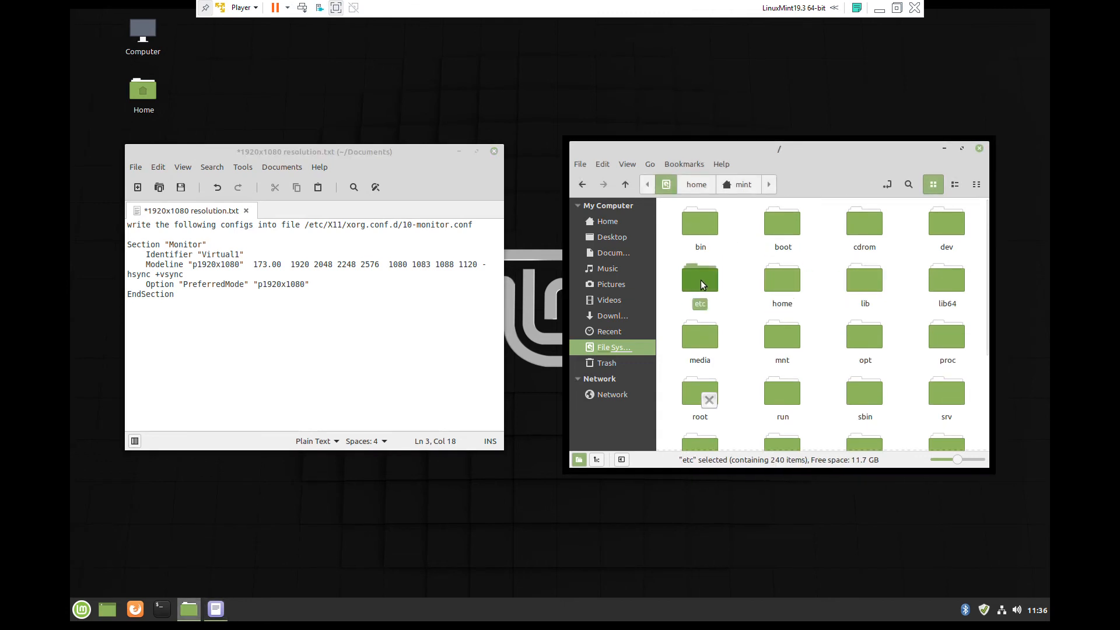
double_click(701, 285)
scroll(823, 320, "down", 20)
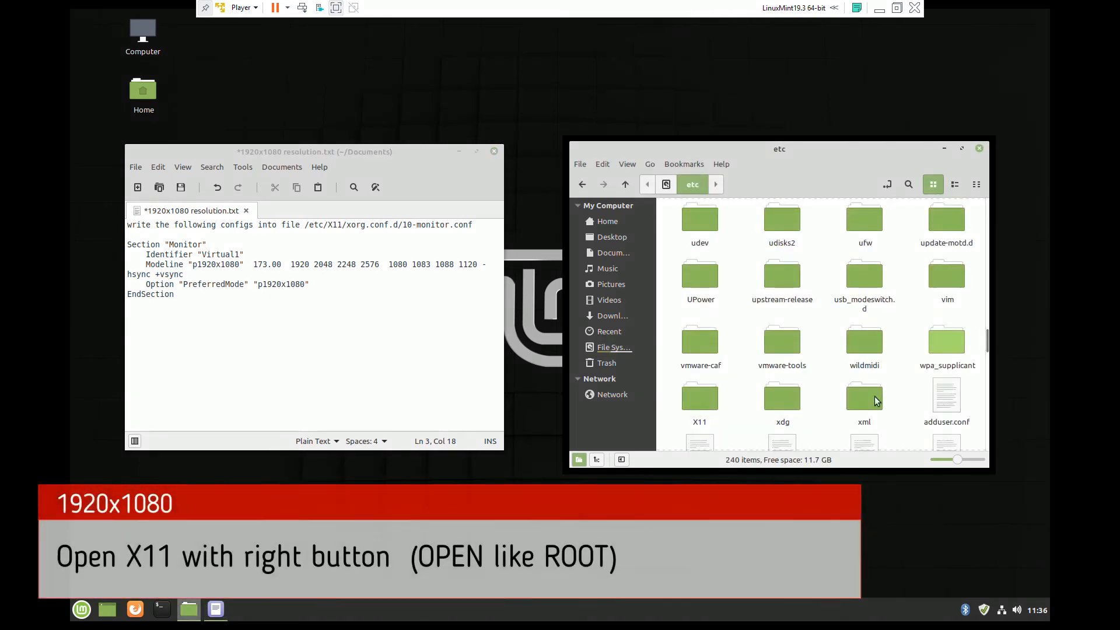
Open the X11 folder as root with the account password, replacing the etc window beside the text editor
left_click(708, 401)
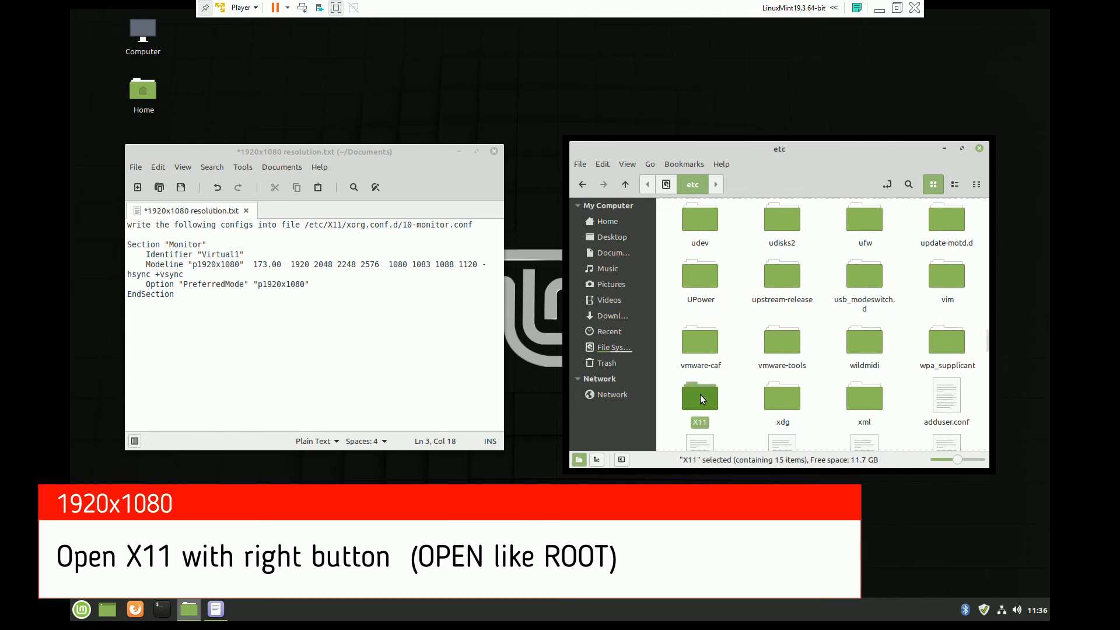
right_click(700, 394)
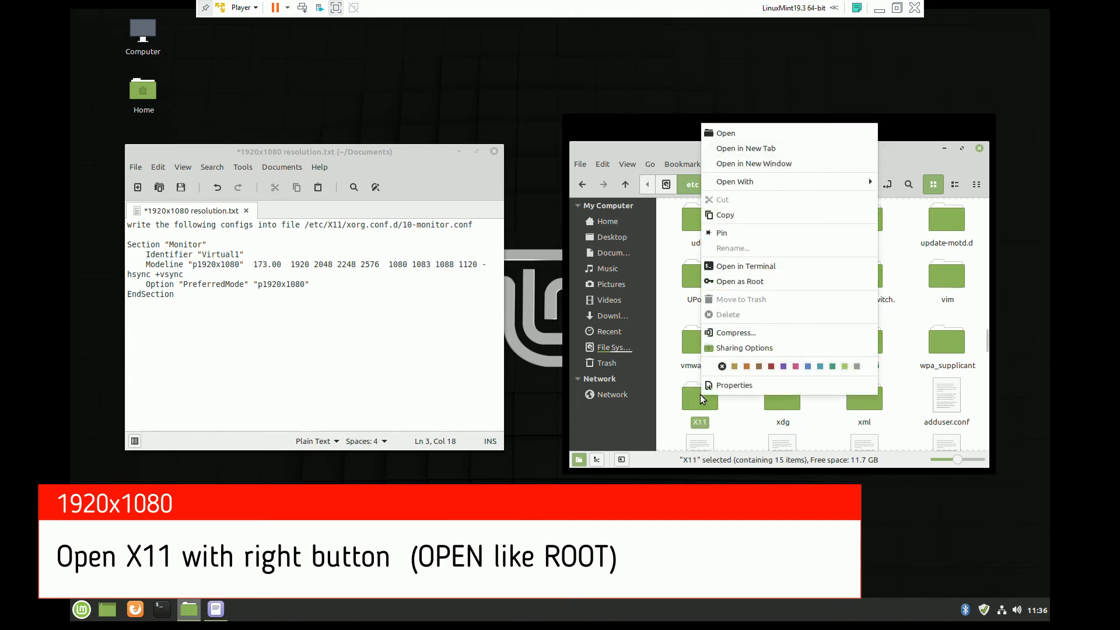
left_click(741, 282)
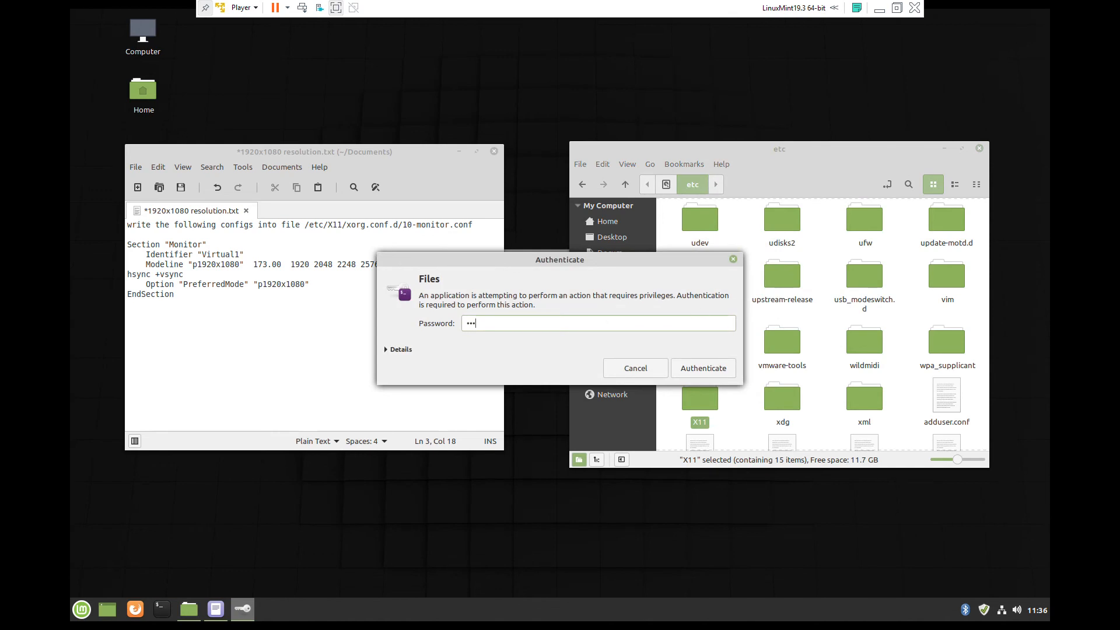
key("Return")
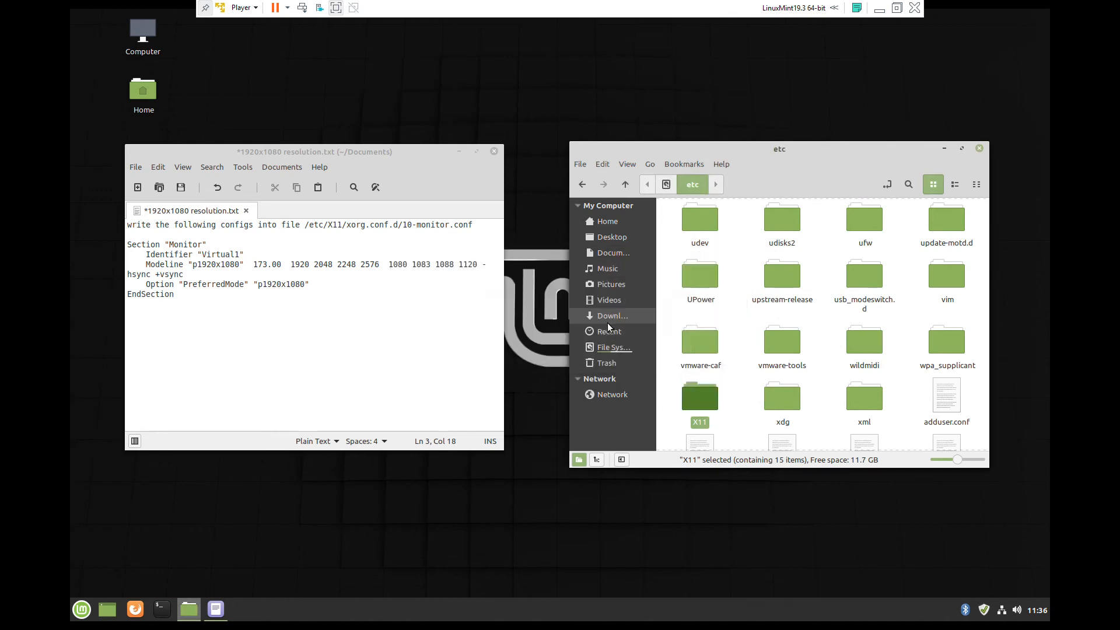
left_click(978, 149)
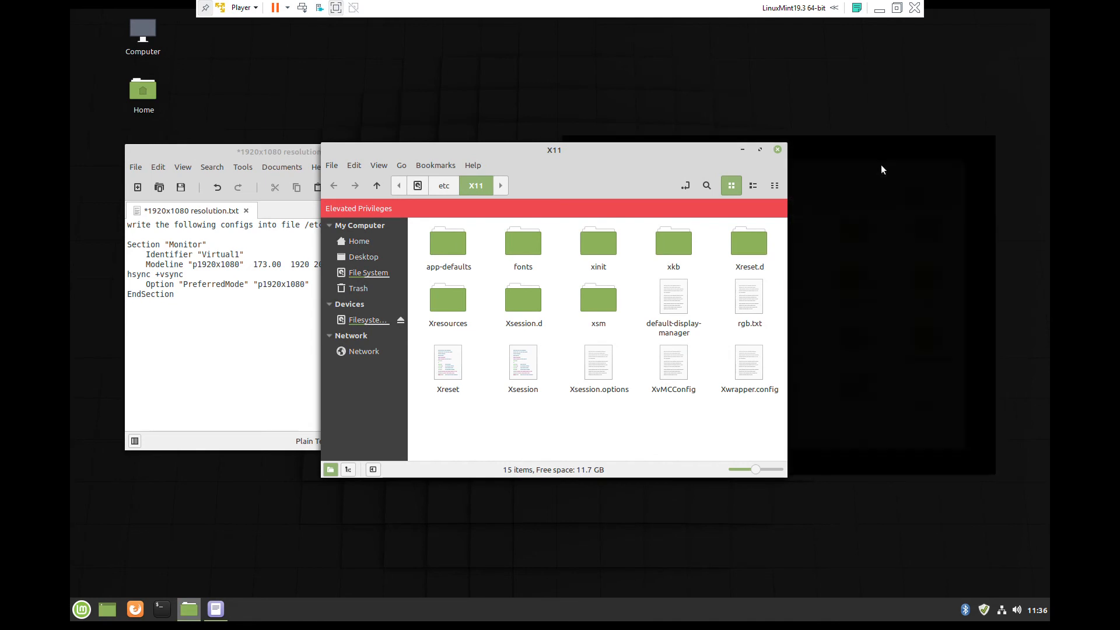
left_click_drag(674, 154, 904, 128)
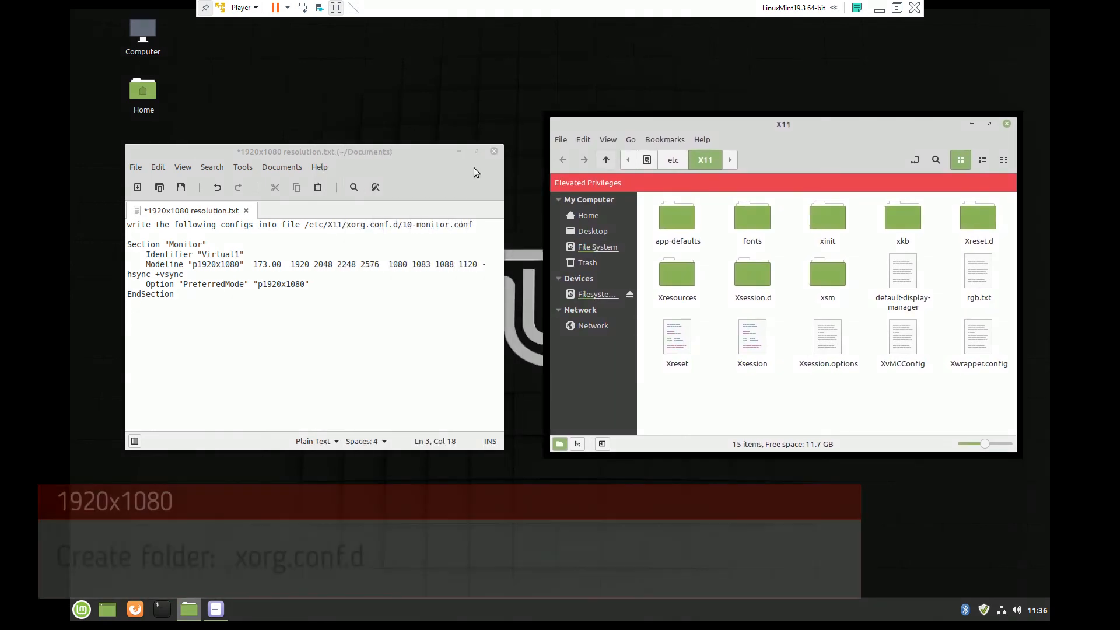
Create a folder in X11 named xorg.conf.d, copying the name from the path in the resolution text
left_click_drag(347, 226, 396, 226)
right_click(391, 230)
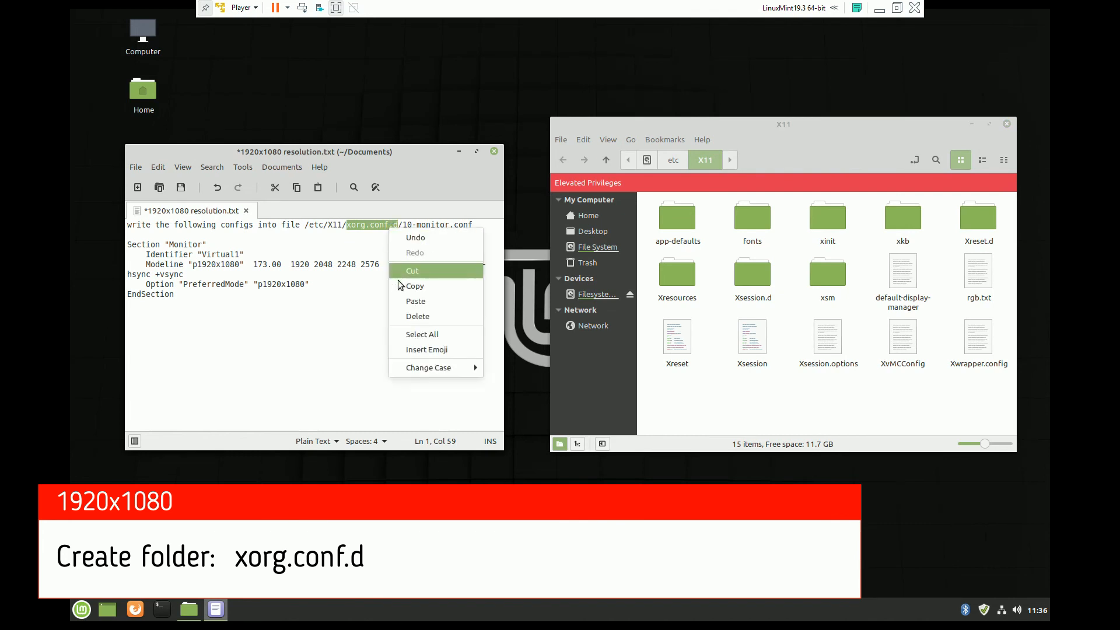
left_click(408, 282)
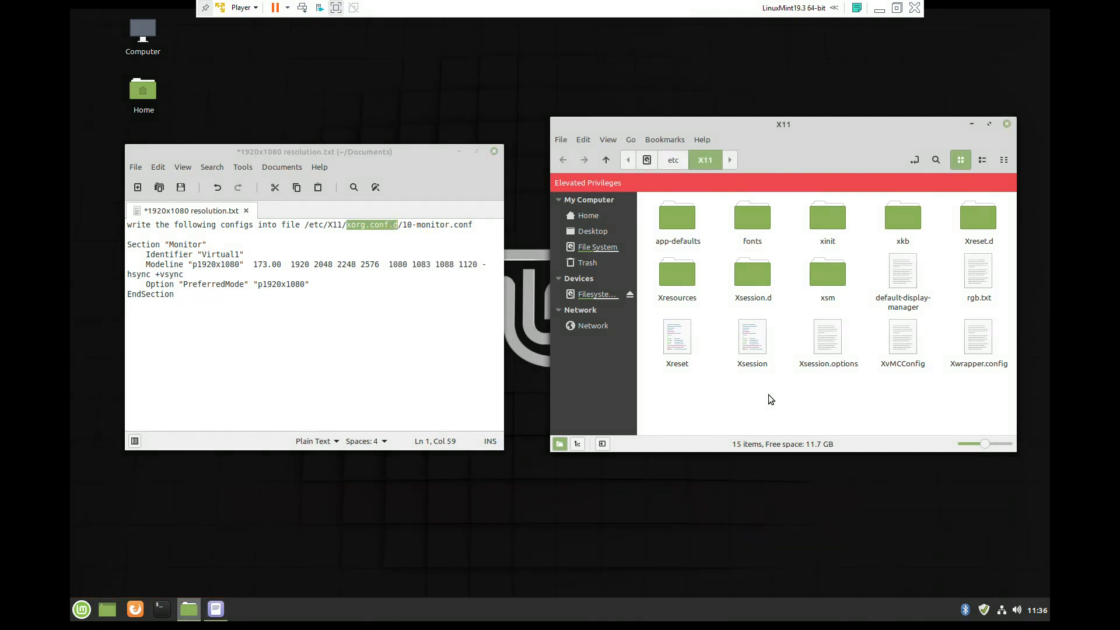
right_click(769, 396)
left_click(828, 407)
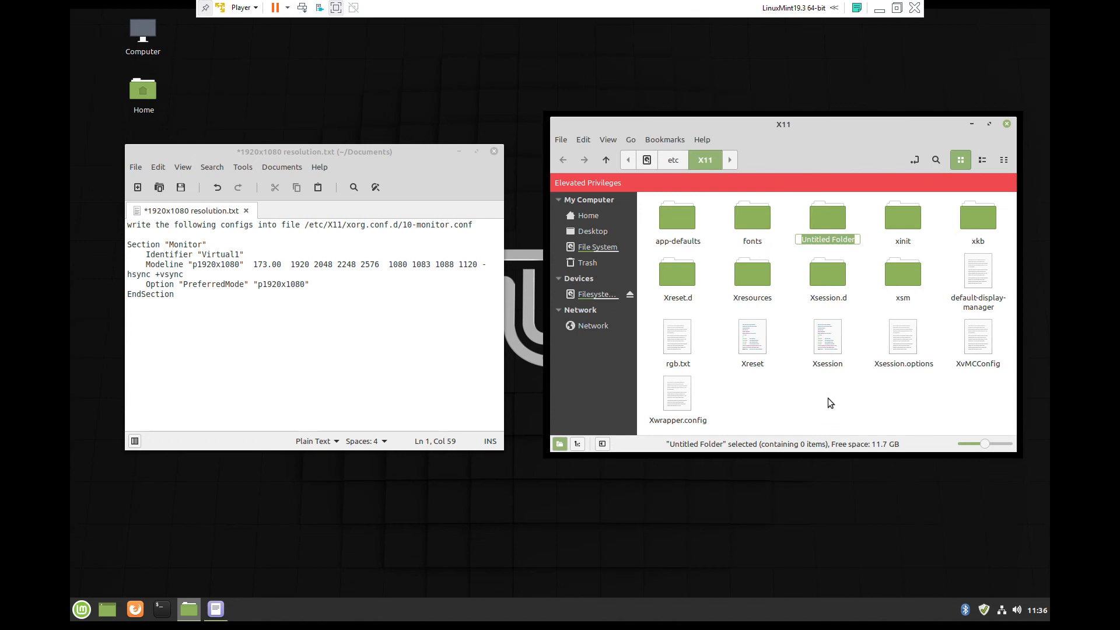
right_click(832, 240)
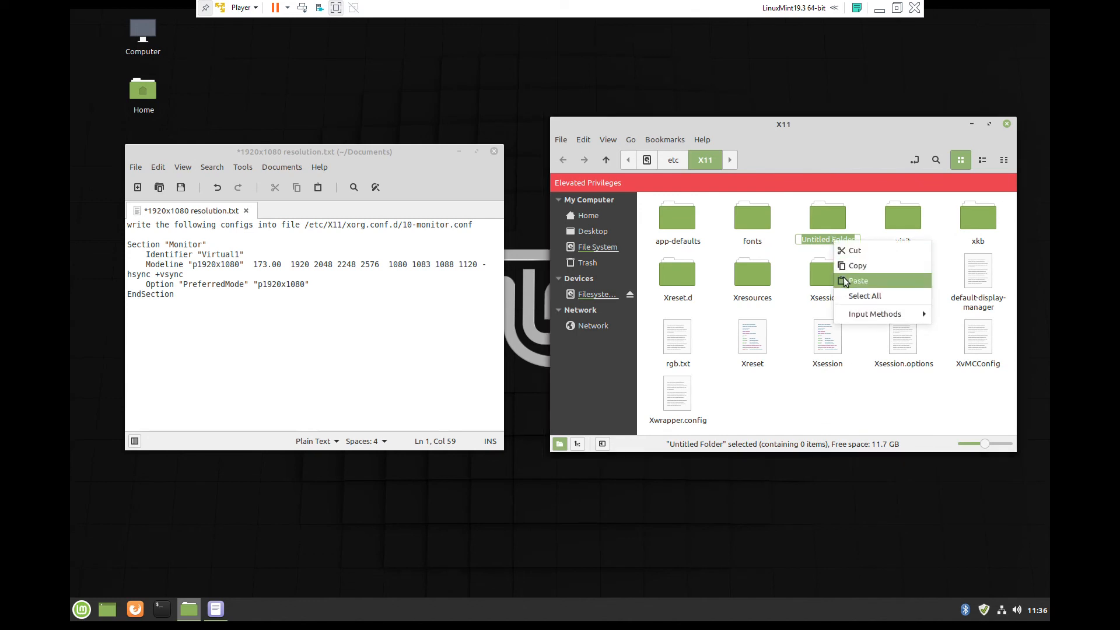
left_click(844, 281)
key("Return")
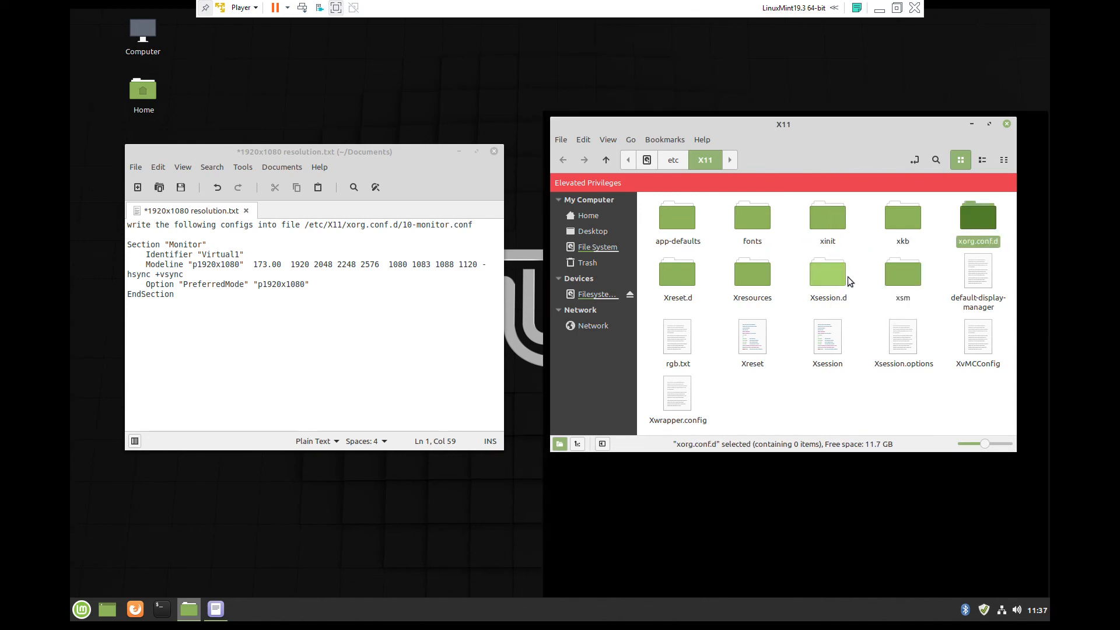
Inside xorg.conf.d, create an empty document named 10-monitor.conf, copying the name from the resolution text
double_click(986, 218)
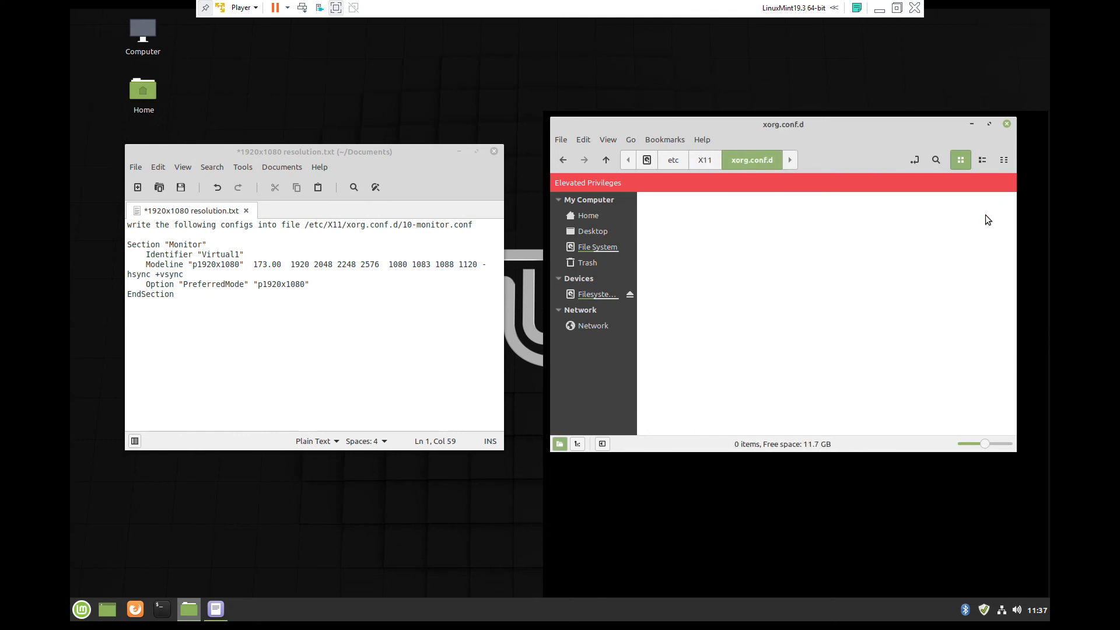
left_click_drag(402, 225, 471, 226)
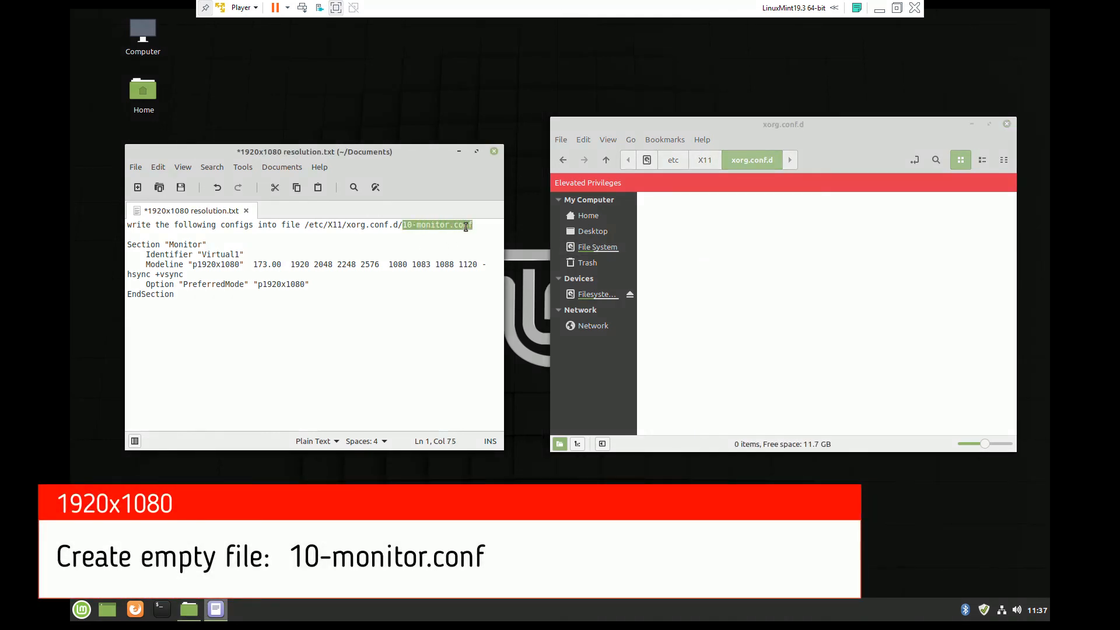
right_click(466, 227)
left_click(478, 287)
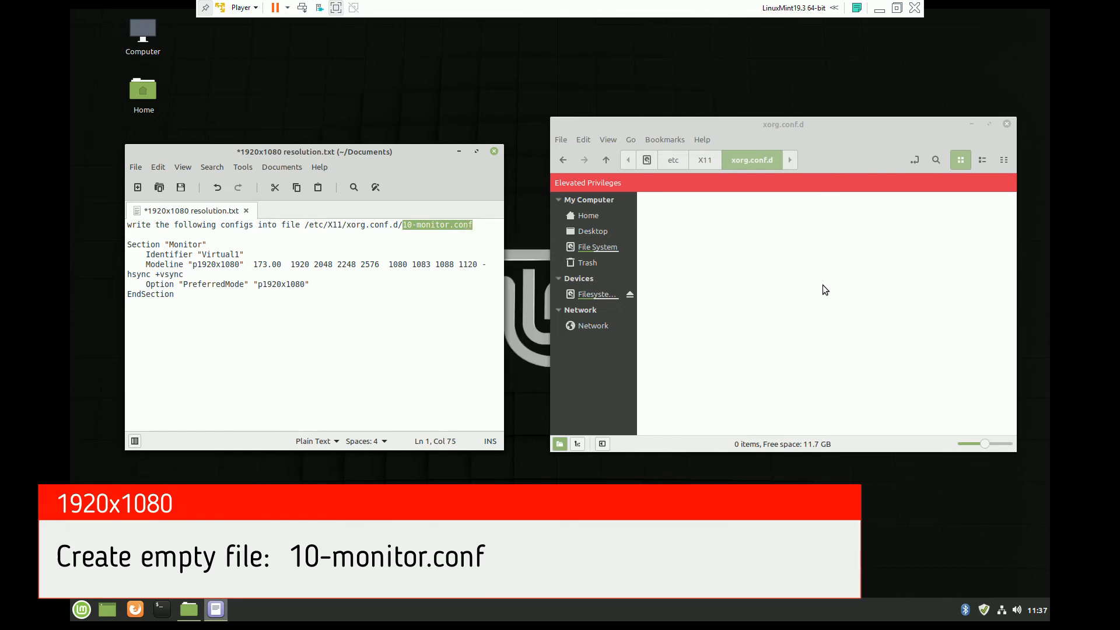
right_click(709, 218)
mouse_move(787, 244)
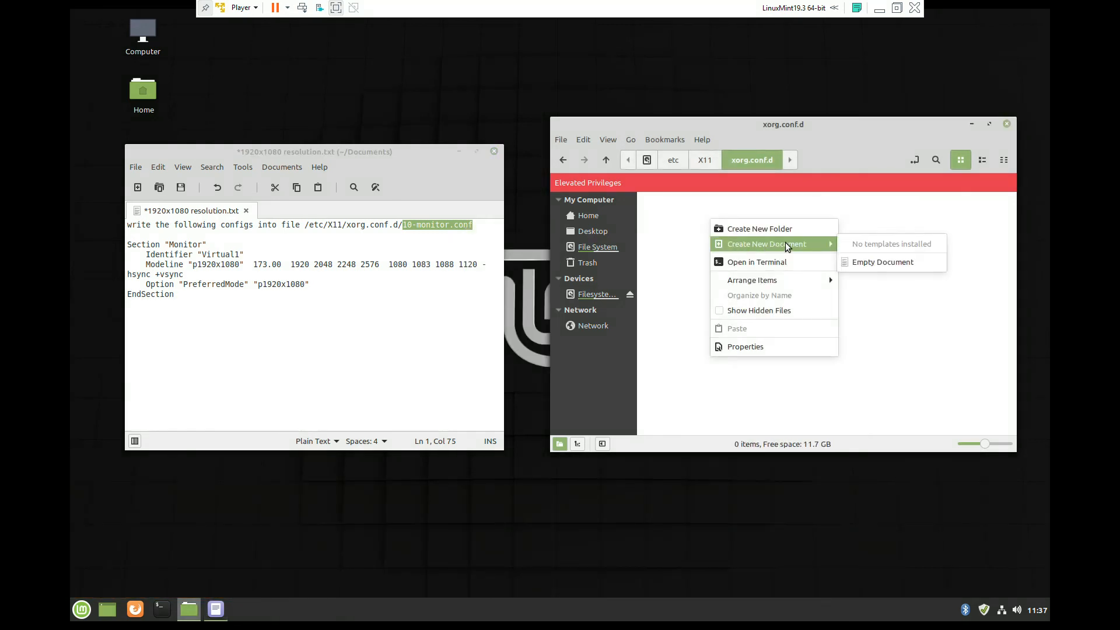
left_click(867, 262)
right_click(678, 240)
left_click(694, 279)
key("Return")
Open 10-monitor.conf, paste in the resolution text's block from Section "Monitor" to EndSection, and save the file
key("Return")
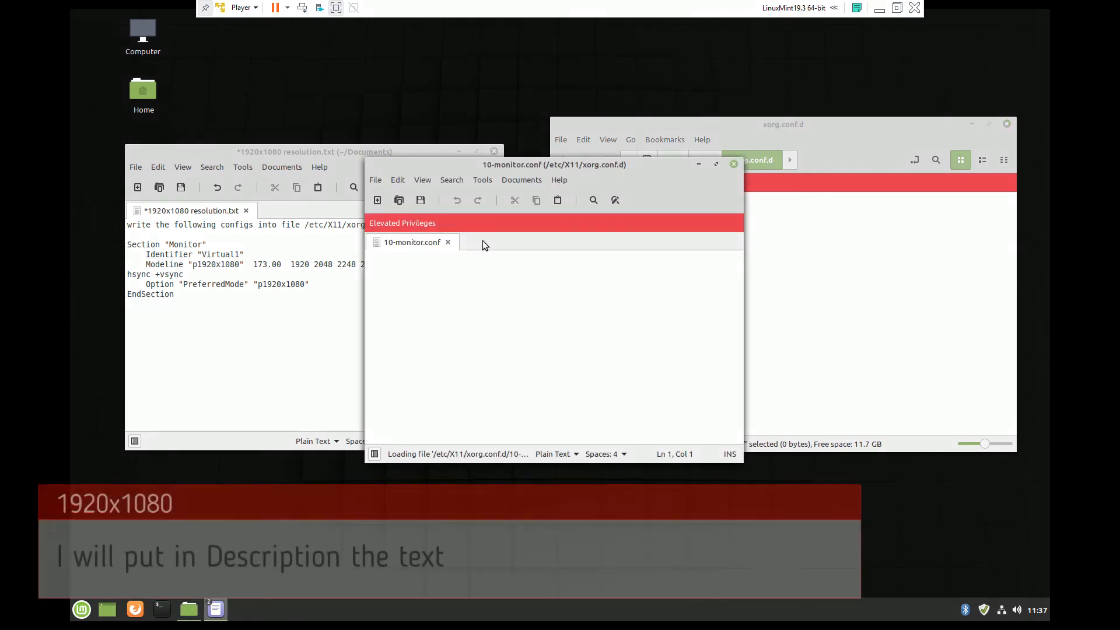
left_click_drag(551, 169, 707, 170)
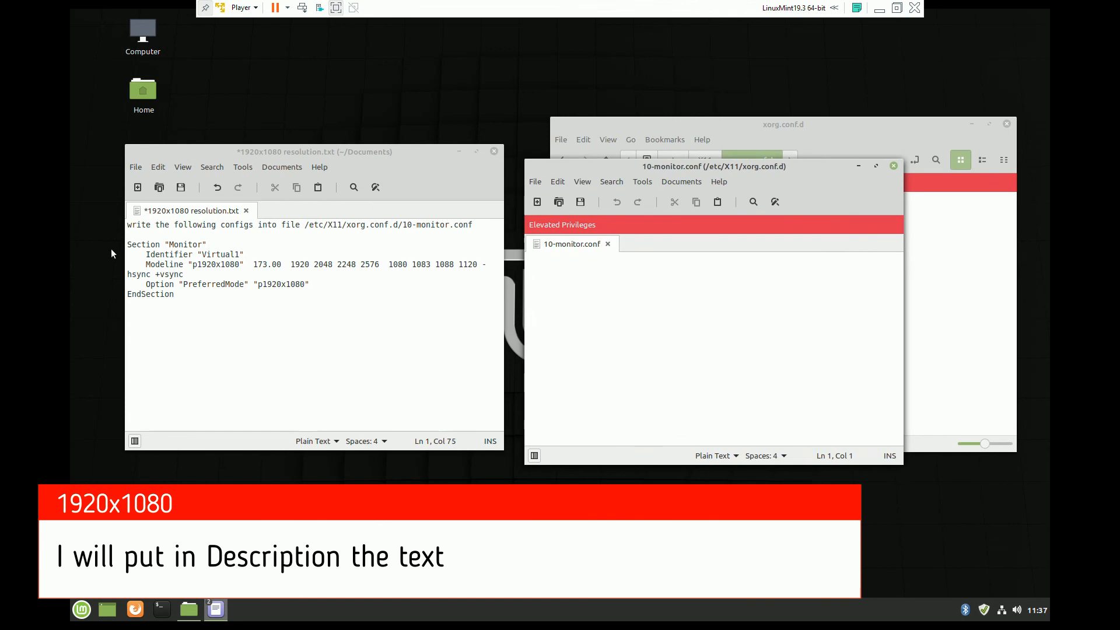
left_click_drag(128, 245, 174, 294)
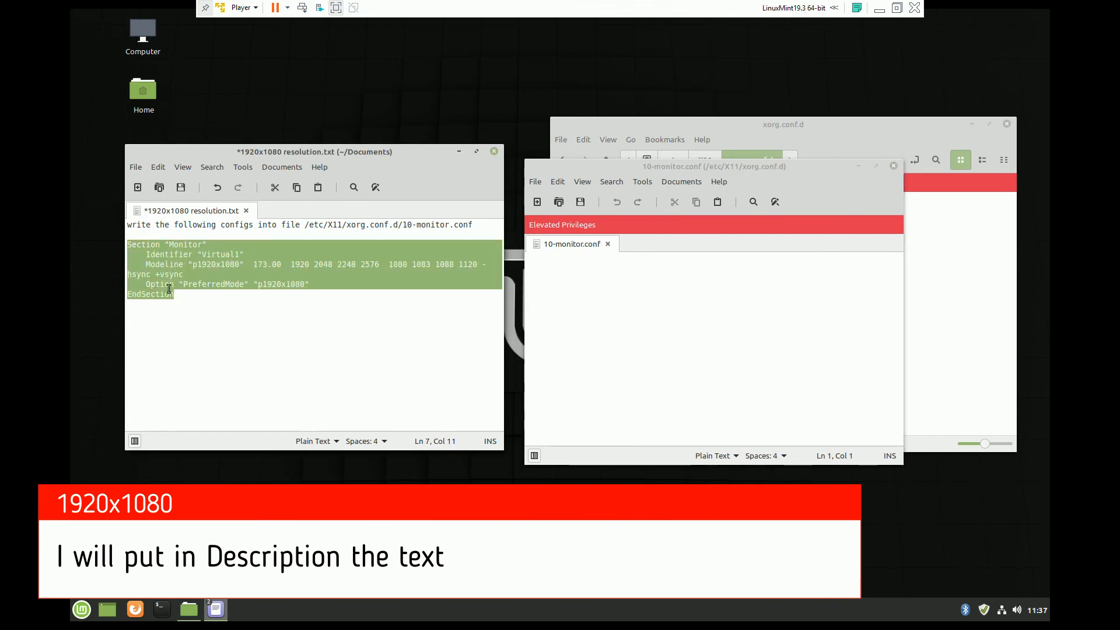
right_click(166, 271)
left_click(176, 326)
left_click(599, 303)
right_click(599, 303)
left_click(615, 373)
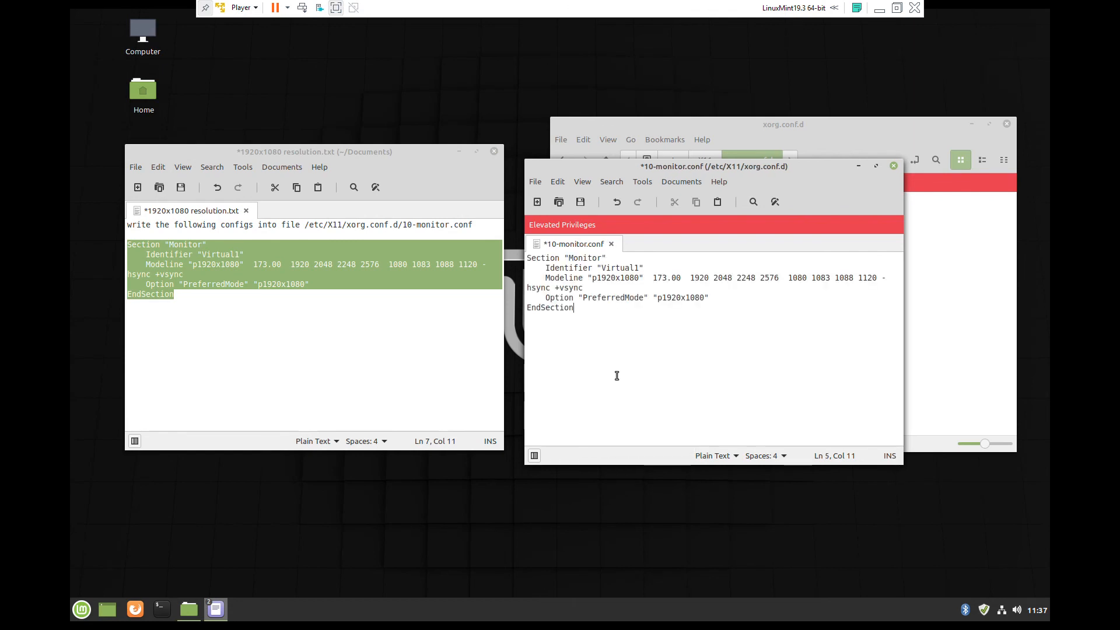
left_click(537, 183)
left_click(545, 232)
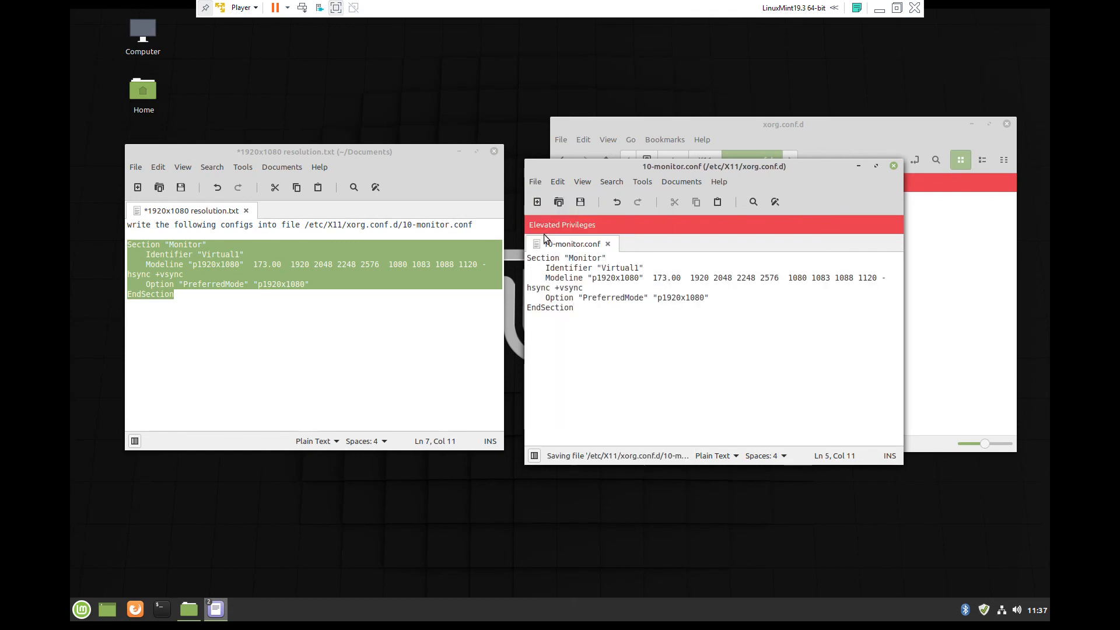
Save and close 1920x1080 resolution.txt, and close the 10-monitor.conf editor and the xorg.conf.d window
left_click(493, 152)
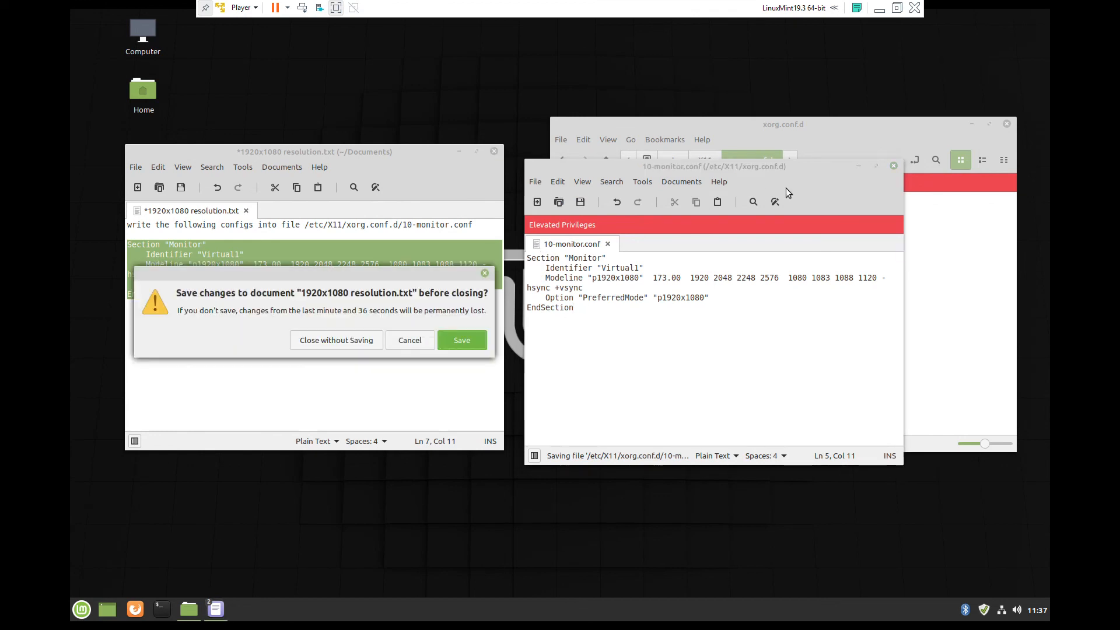
left_click(456, 340)
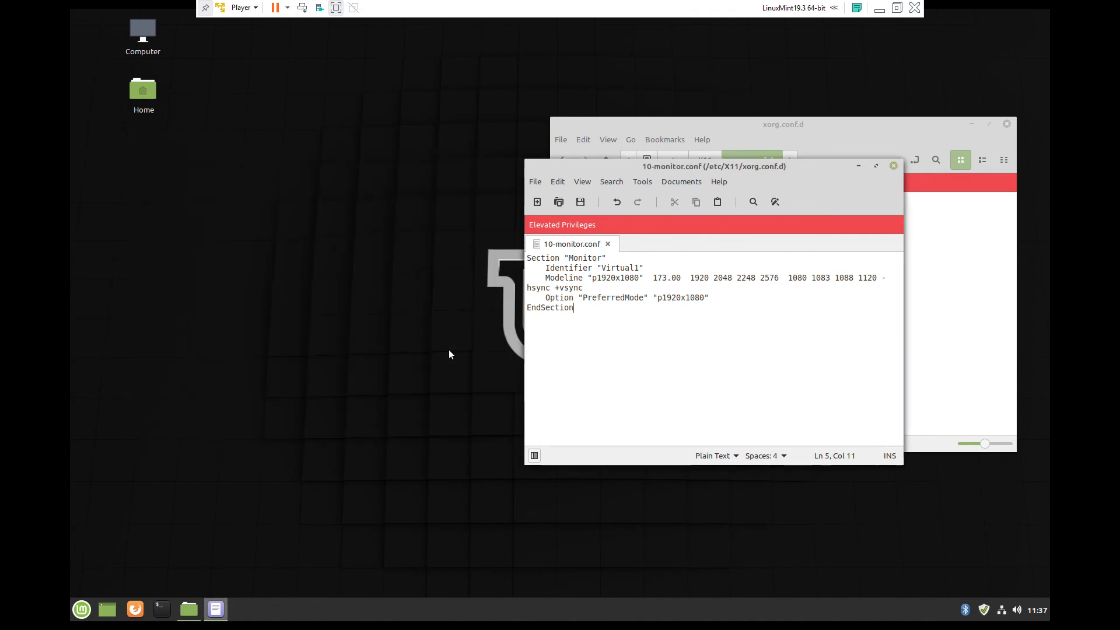
left_click(892, 166)
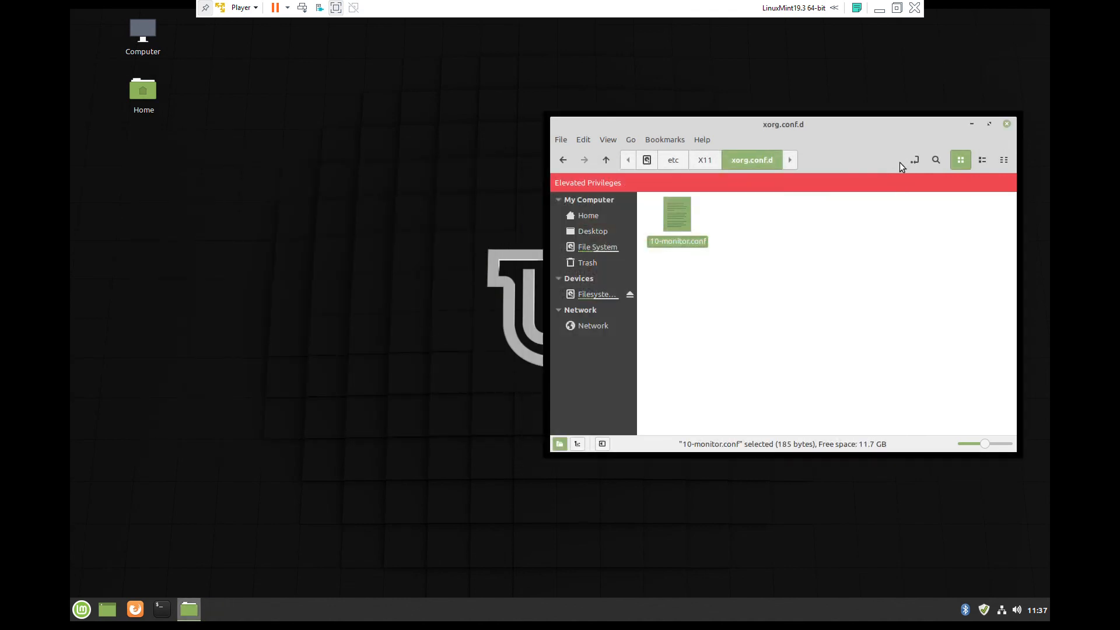
left_click(1007, 124)
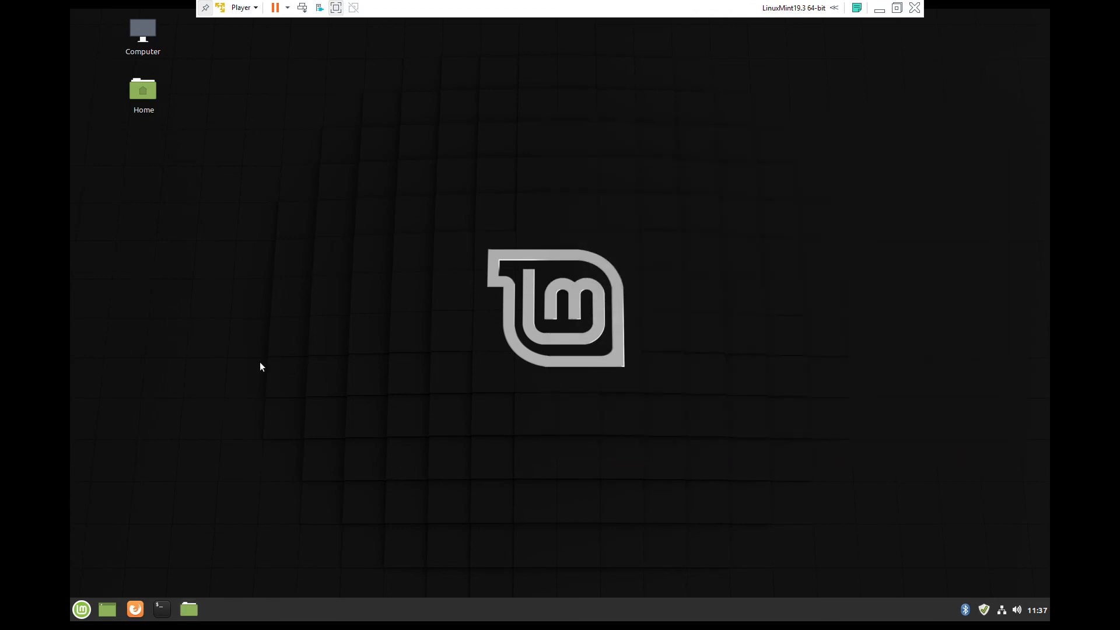
Open the Display settings to examine the list of available resolutions, and close the window without changing anything
left_click(82, 609)
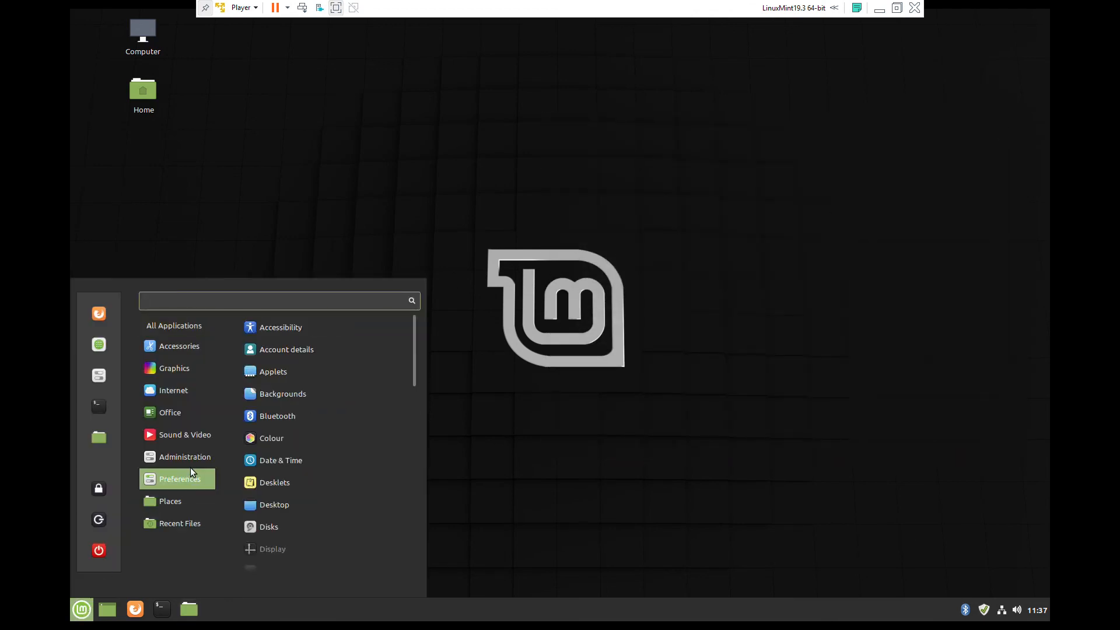
mouse_move(193, 459)
mouse_move(186, 479)
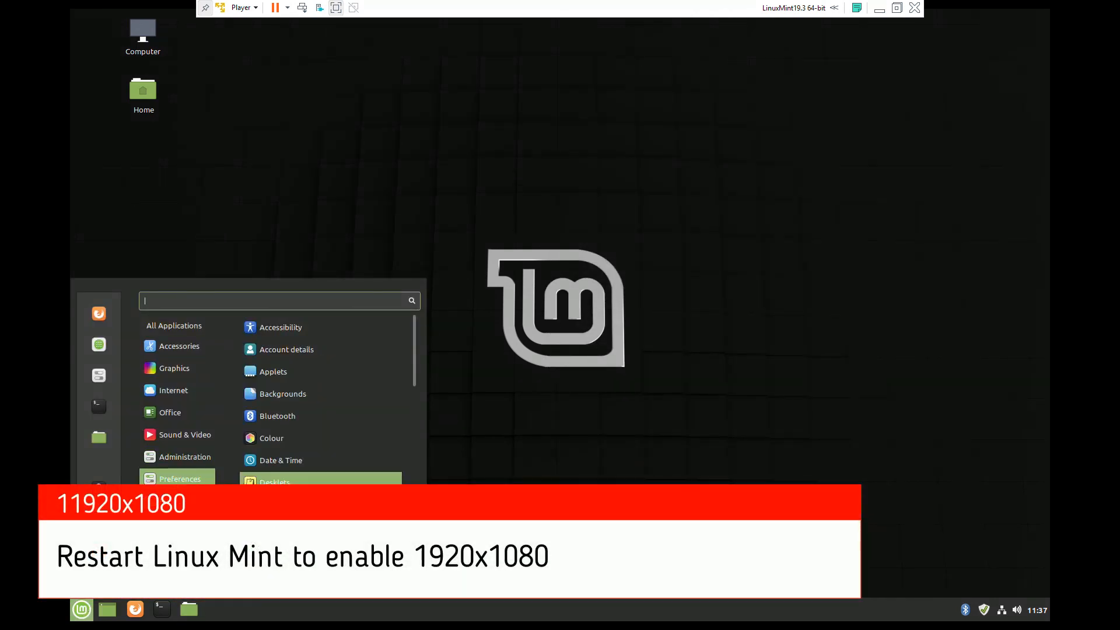
left_click(272, 527)
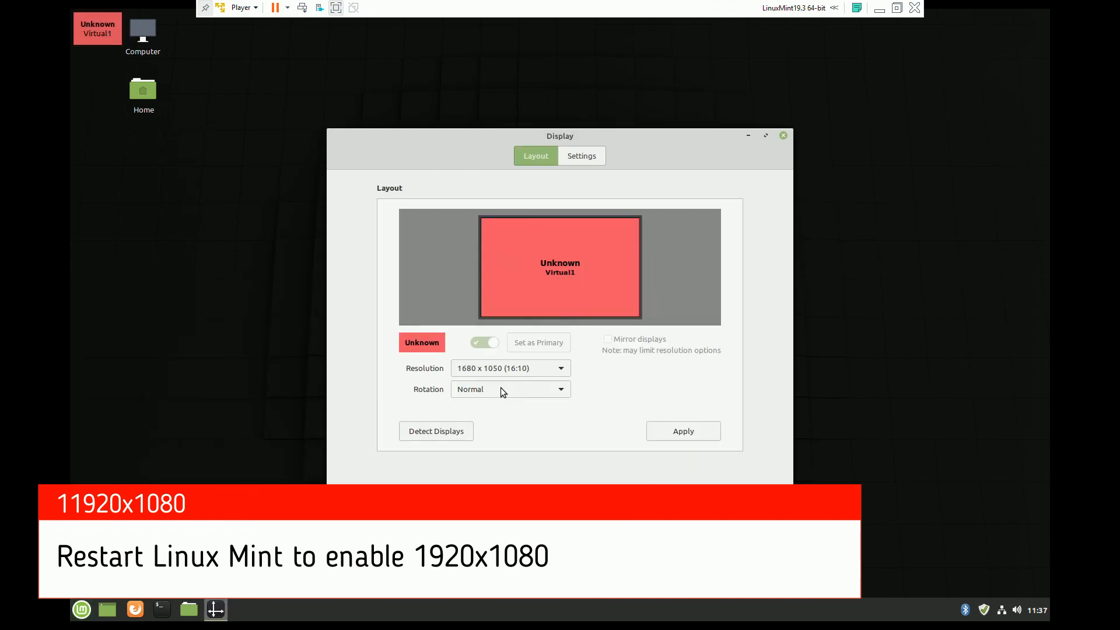
left_click(509, 368)
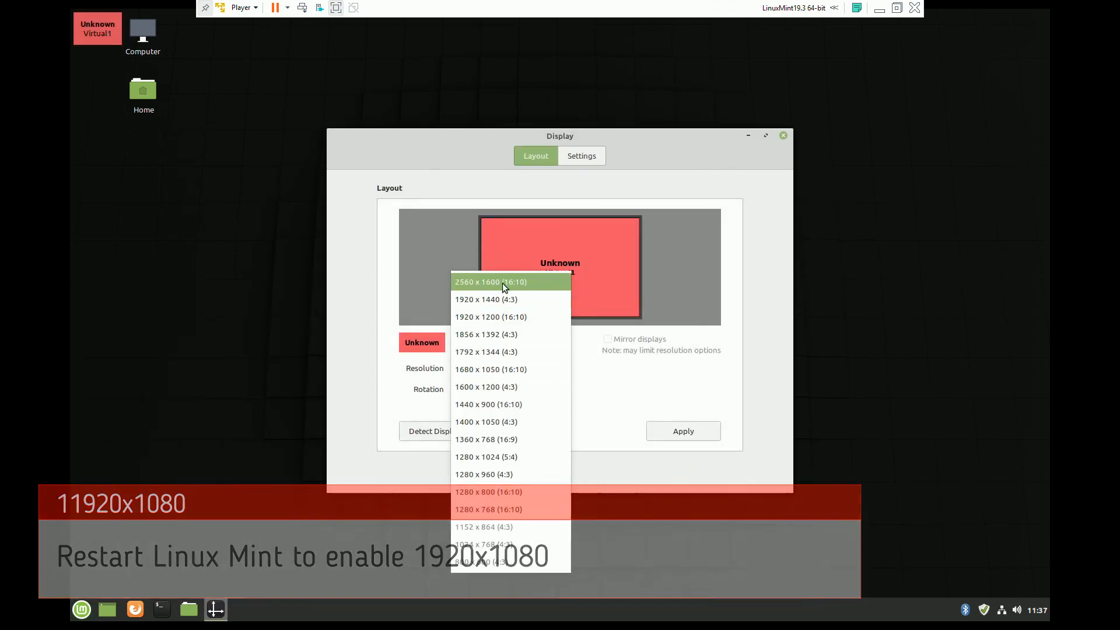
left_click(296, 331)
left_click(783, 135)
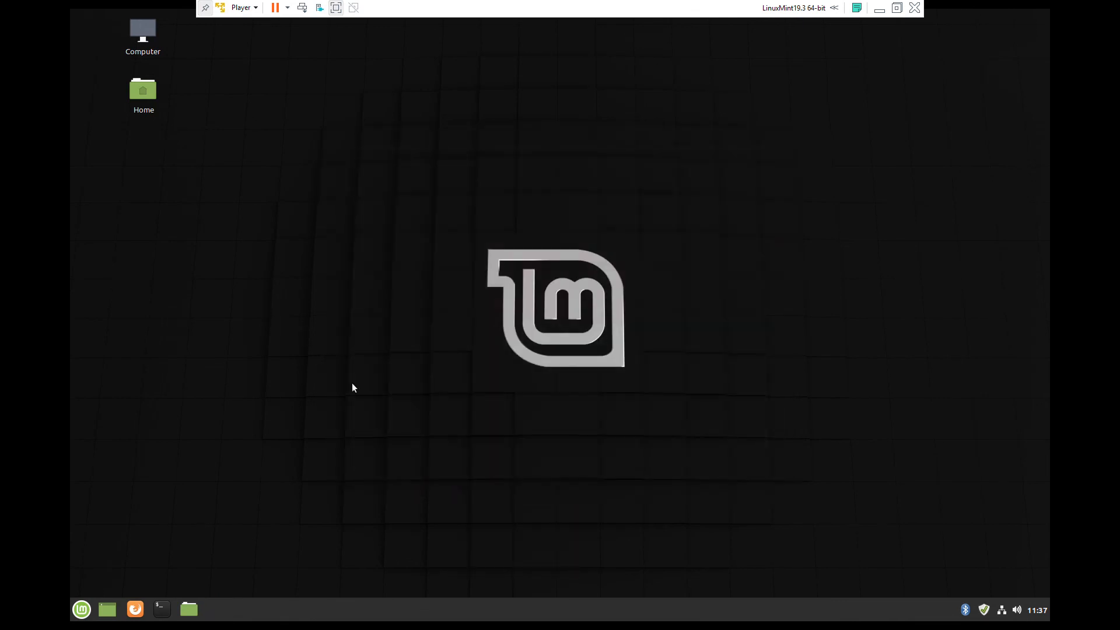
Restart the Linux Mint virtual machine and close the Welcome window once the desktop has loaded
left_click(85, 610)
left_click(96, 550)
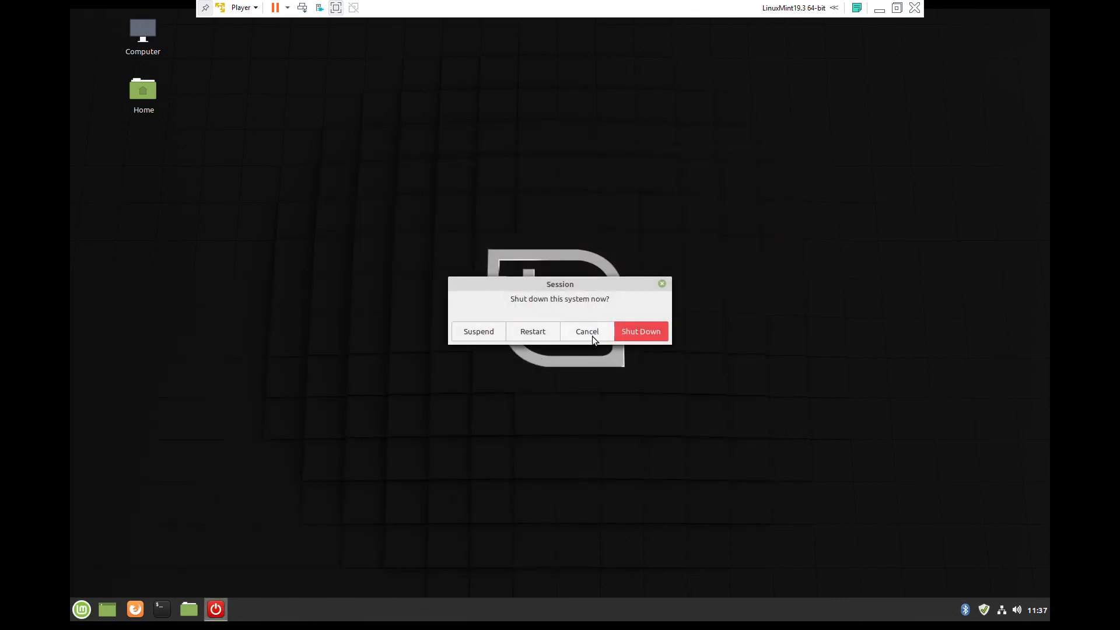
left_click(533, 331)
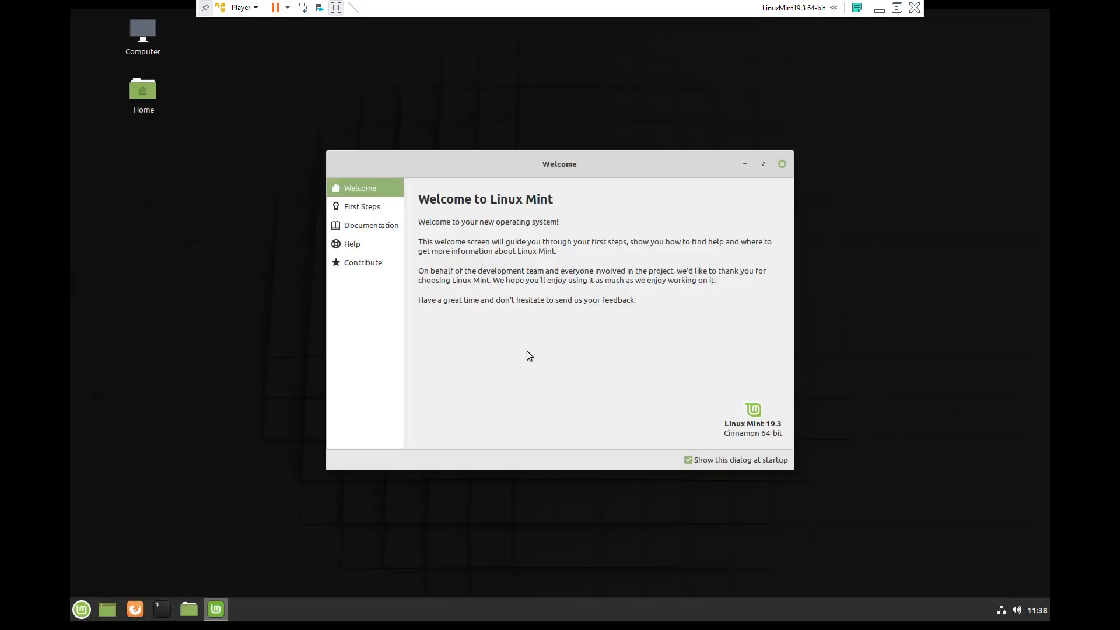
left_click(782, 165)
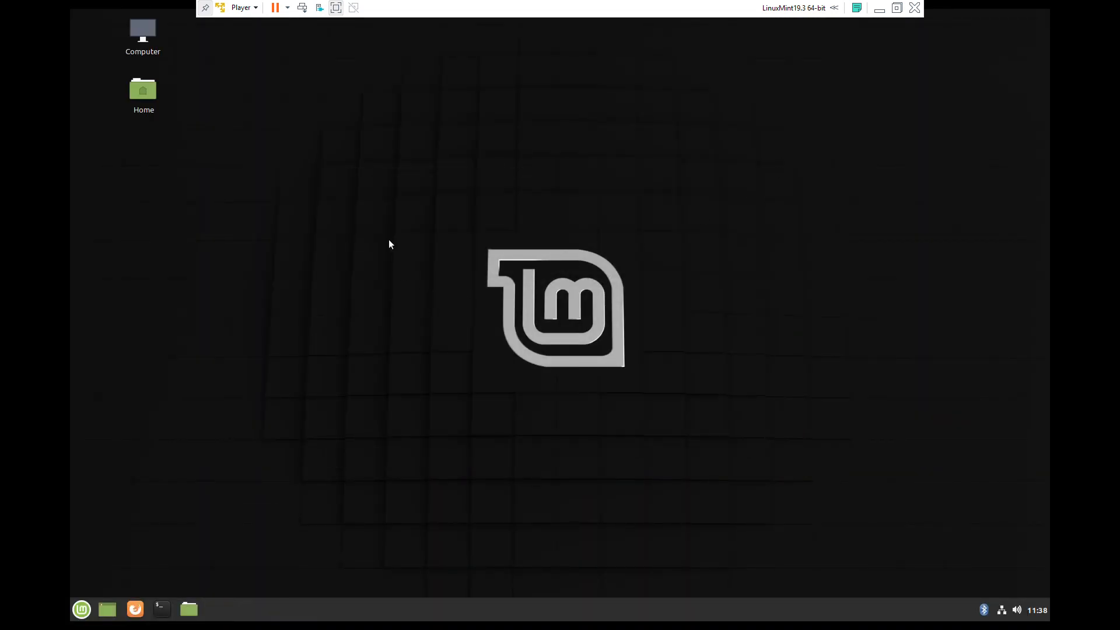
In the Display settings, set the resolution to 1920 x 1080 (16:9), apply and confirm it, and close the window
left_click(82, 608)
mouse_move(201, 448)
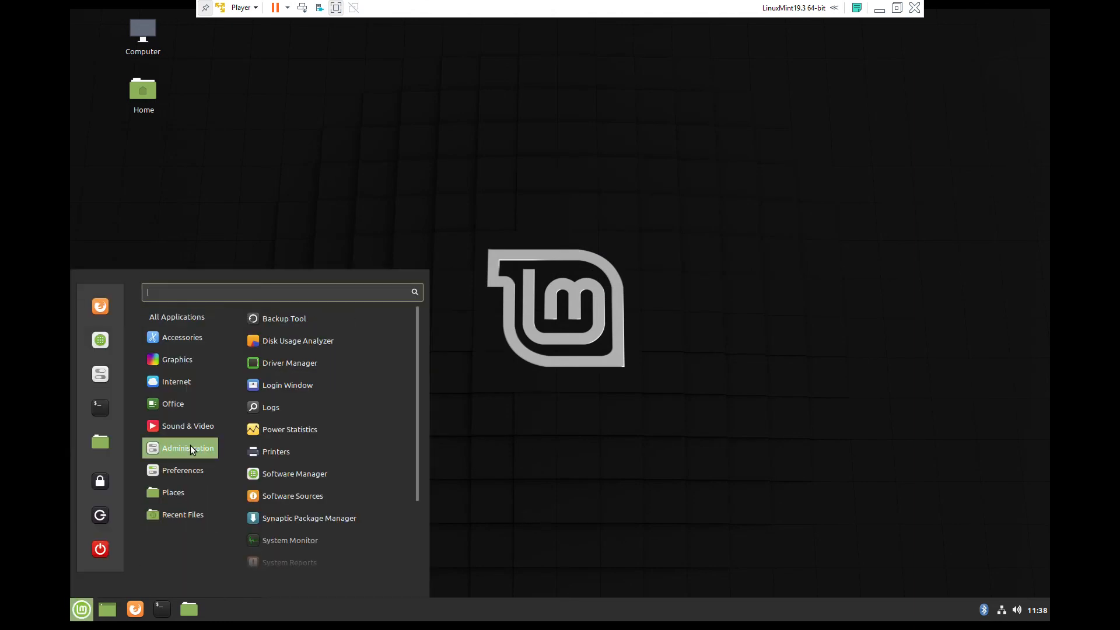
scroll(260, 452, "down", 2)
scroll(290, 477, "down", 3)
scroll(290, 477, "down", 2)
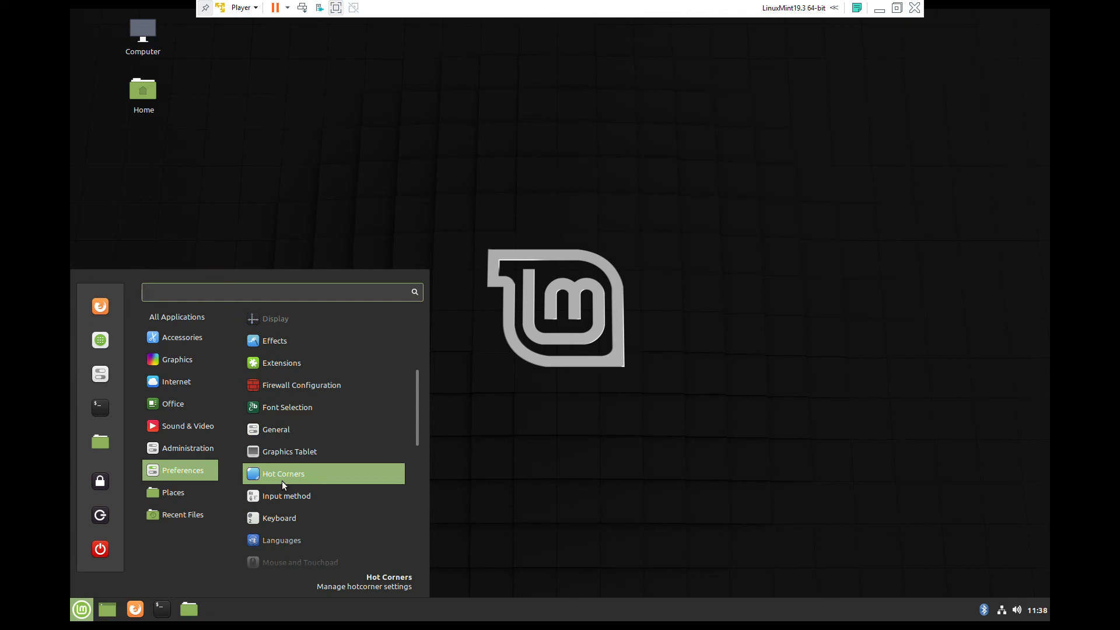
scroll(278, 463, "up", 4)
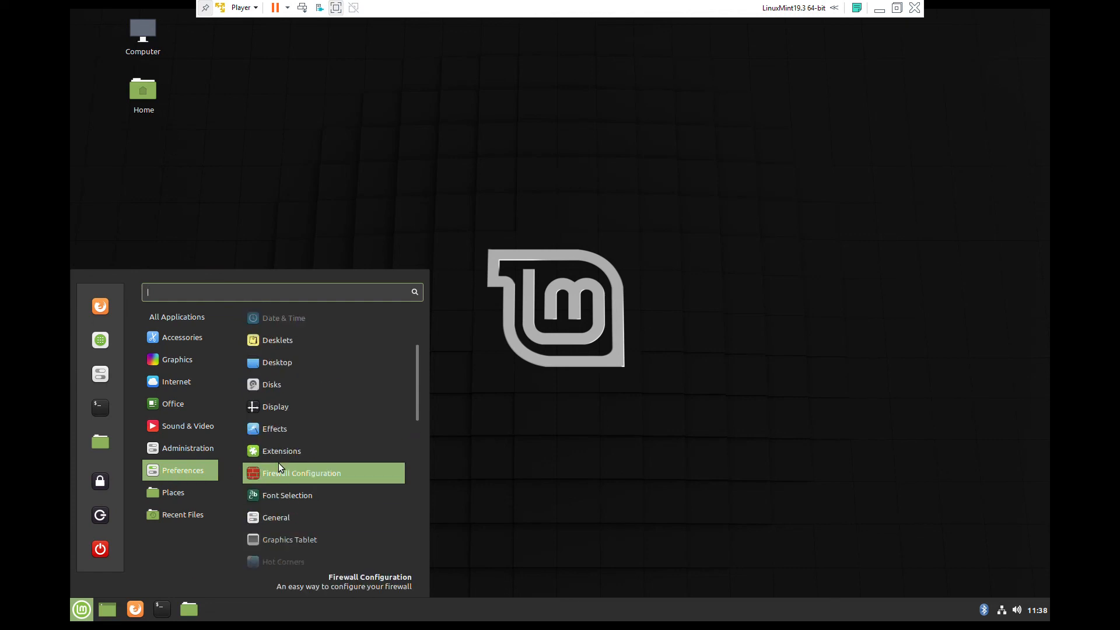
left_click(281, 409)
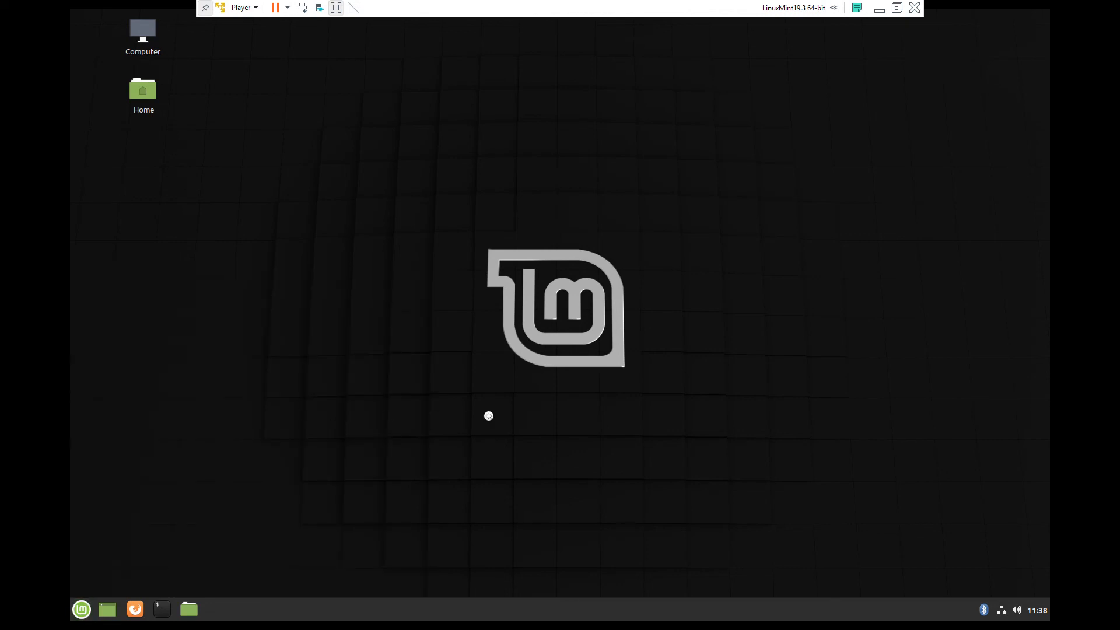
left_click(510, 369)
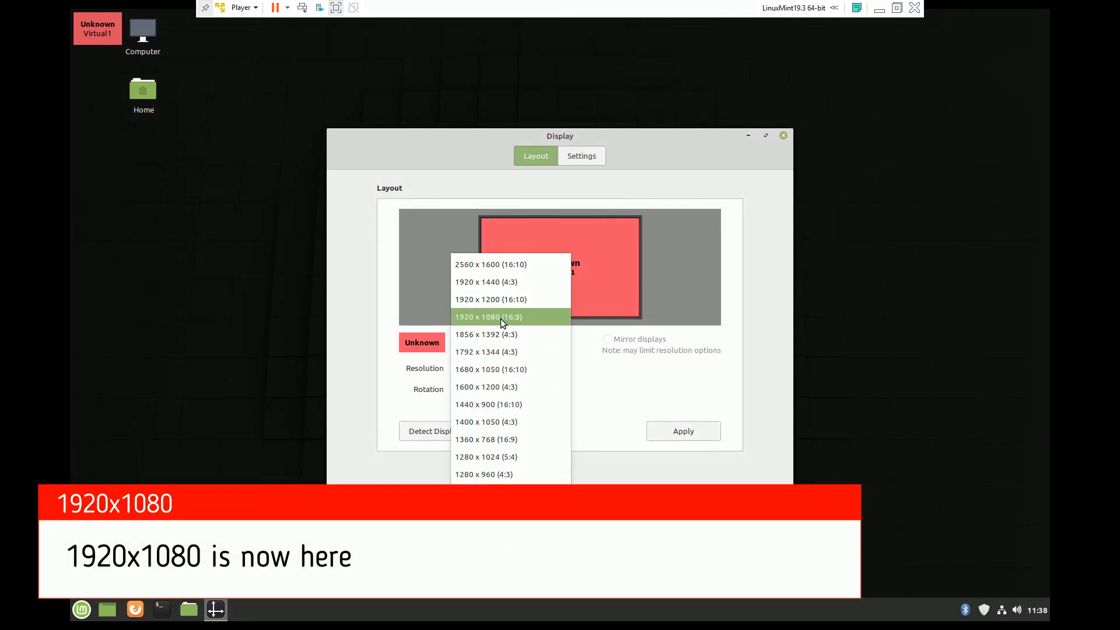
left_click(501, 317)
left_click(685, 429)
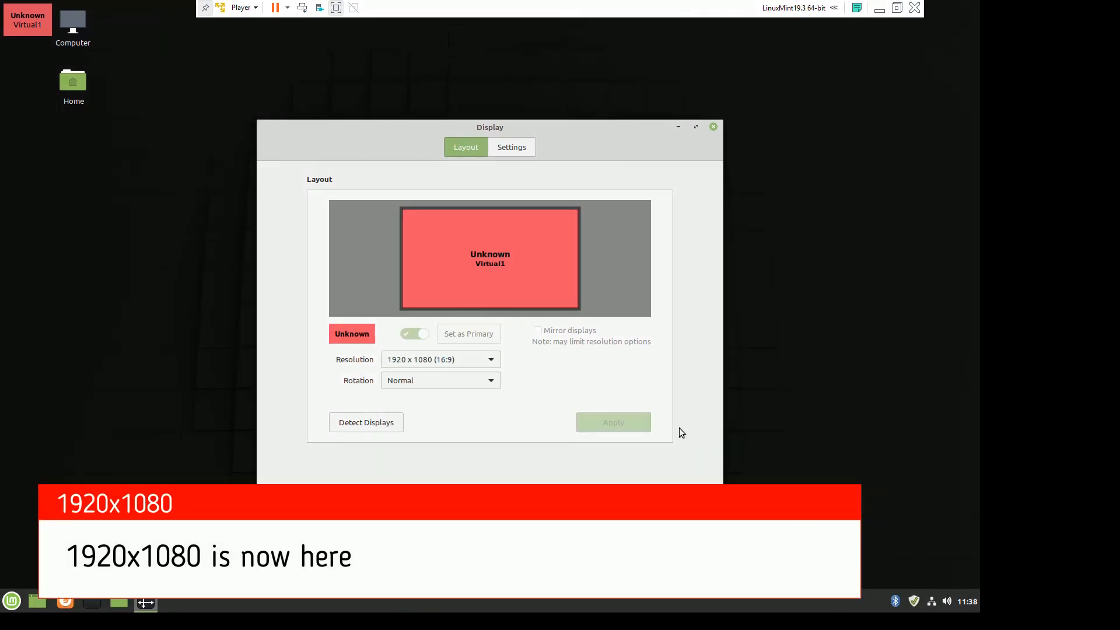
left_click(587, 306)
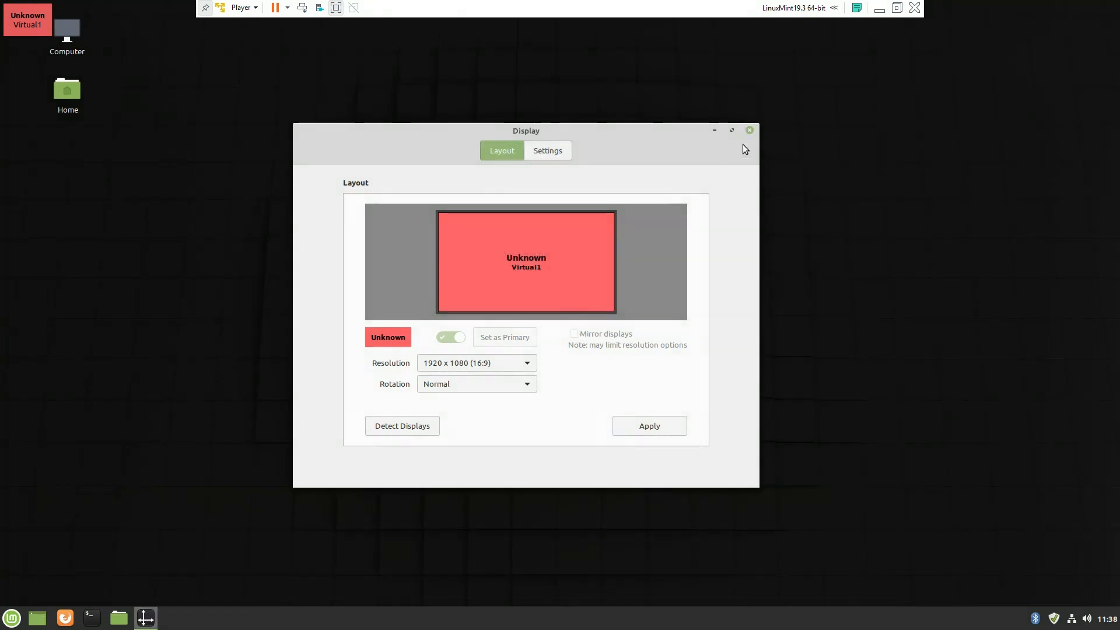
left_click(749, 130)
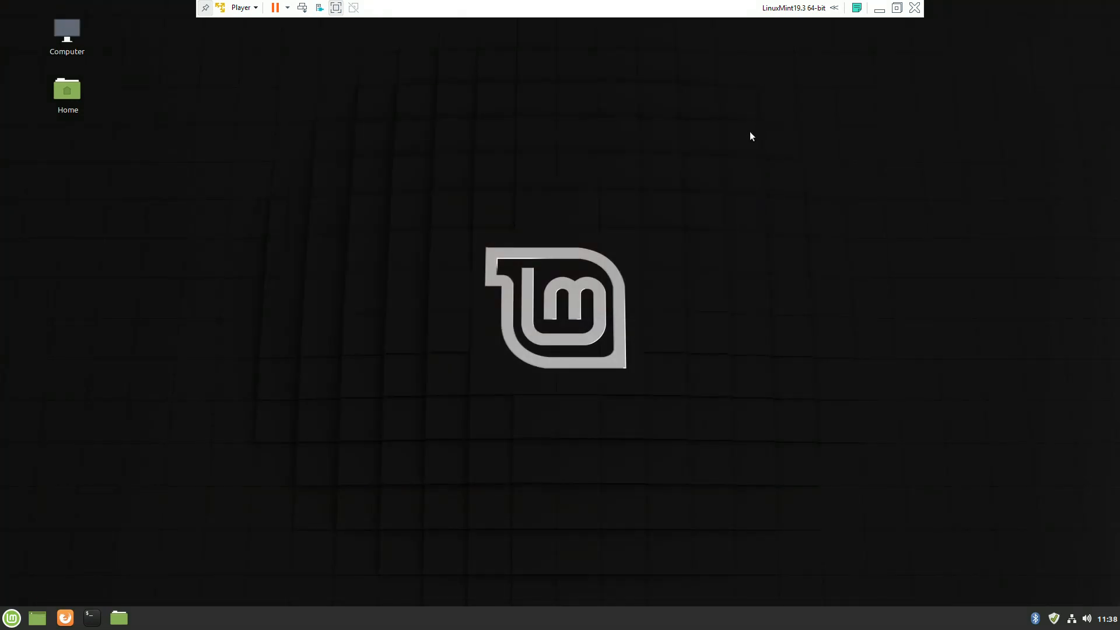